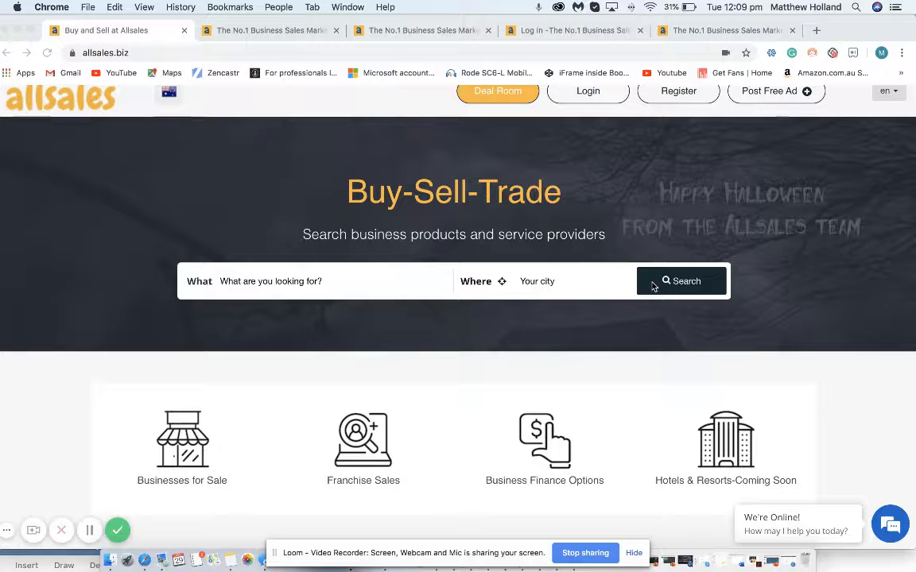
{"action": "scroll", "coordinate": [628, 242], "scroll_direction": "up", "scroll_amount": 1}
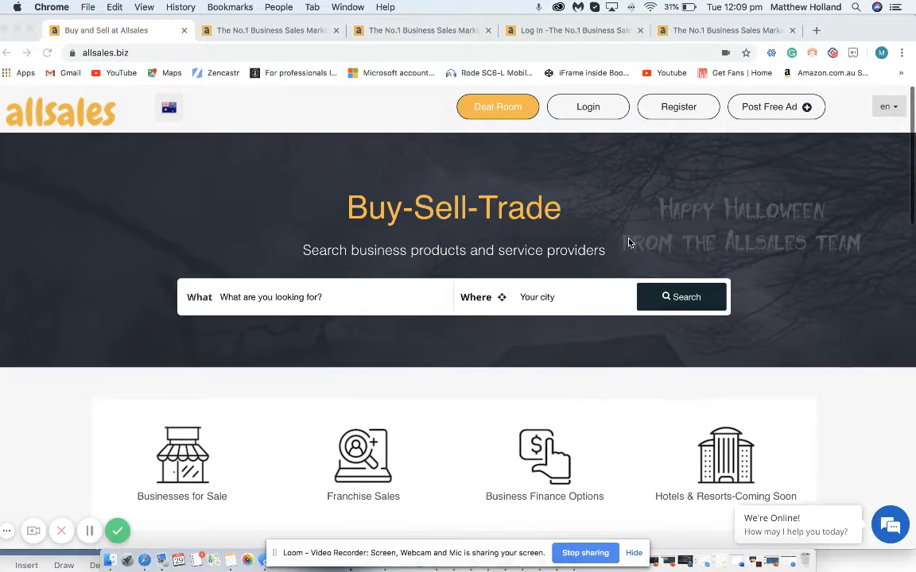
{"action": "scroll", "coordinate": [628, 242], "scroll_direction": "down", "scroll_amount": 1}
{"action": "scroll", "coordinate": [628, 243], "scroll_direction": "up", "scroll_amount": 1}
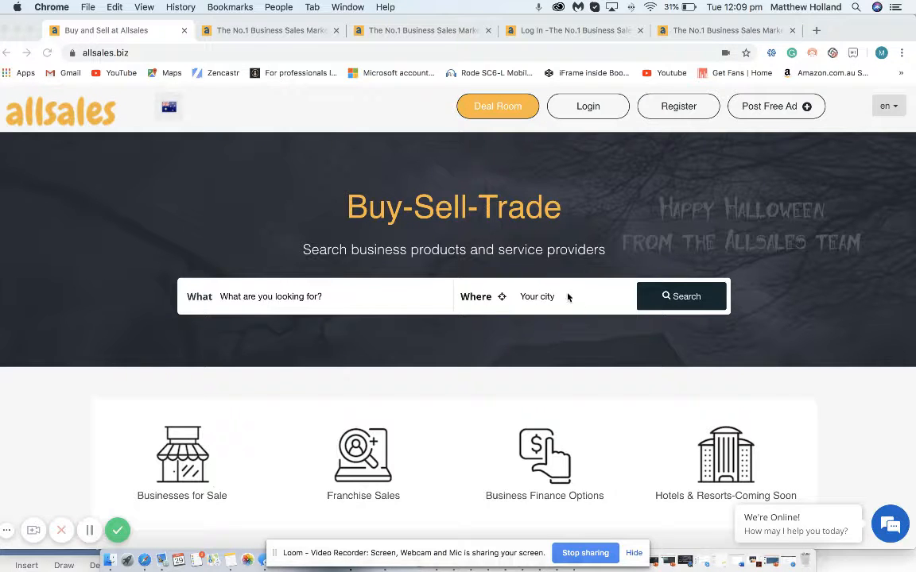
{"action": "scroll", "coordinate": [574, 313], "scroll_direction": "down", "scroll_amount": 1}
{"action": "scroll", "coordinate": [572, 312], "scroll_direction": "down", "scroll_amount": 2}
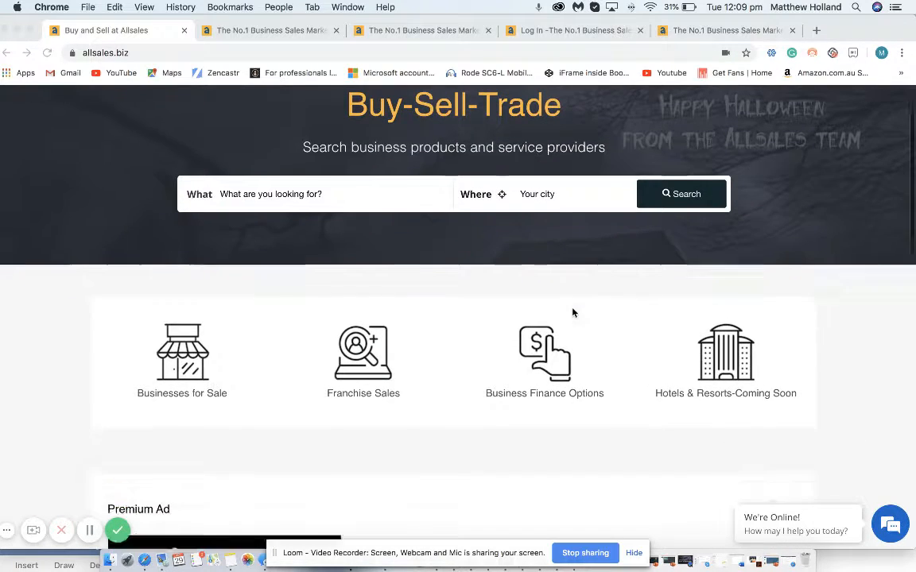
{"action": "scroll", "coordinate": [572, 312], "scroll_direction": "up", "scroll_amount": 3}
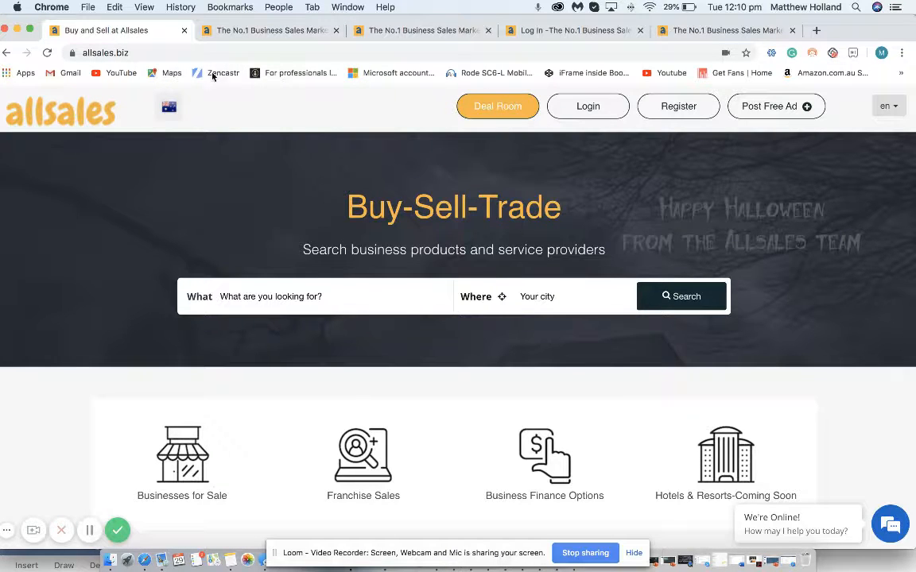
Look over the Allsales business sales page, including its search options and business categories.
{"action": "left_click", "coordinate": [255, 30]}
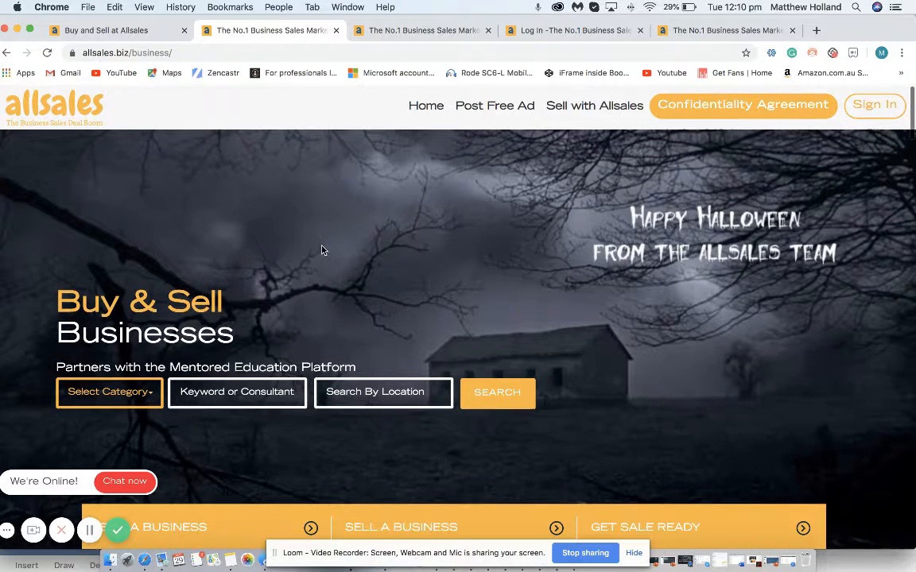
{"action": "scroll", "coordinate": [409, 371], "scroll_direction": "down", "scroll_amount": 5}
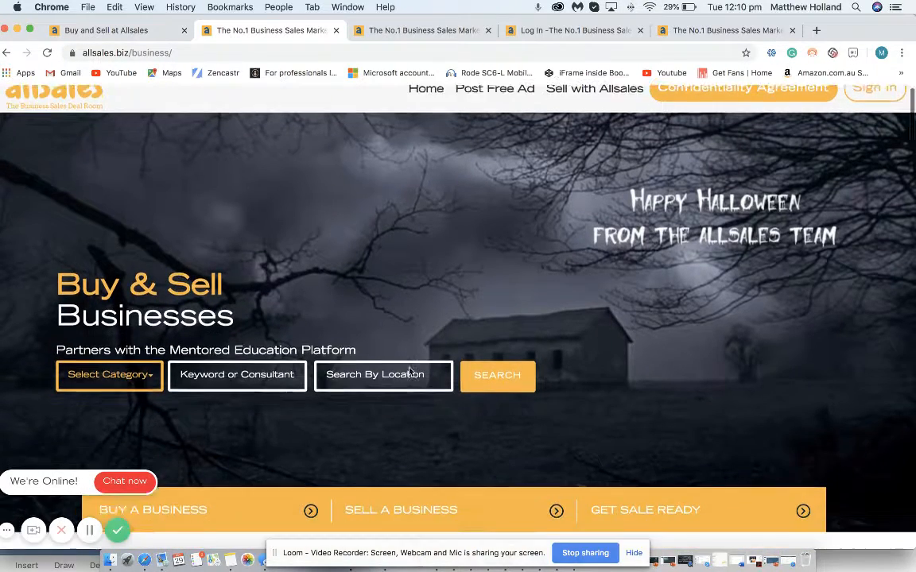
{"action": "scroll", "coordinate": [409, 371], "scroll_direction": "down", "scroll_amount": 10}
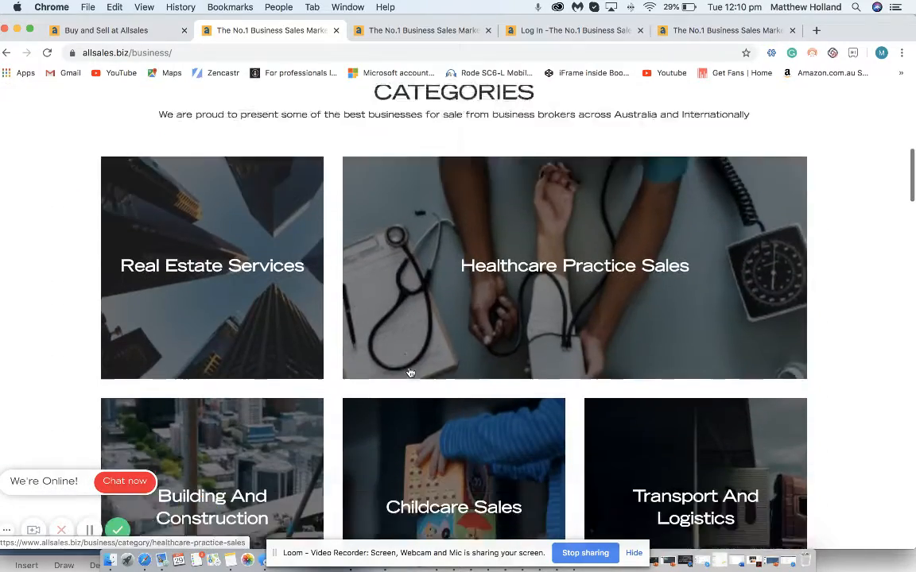
{"action": "scroll", "coordinate": [410, 373], "scroll_direction": "up", "scroll_amount": 15}
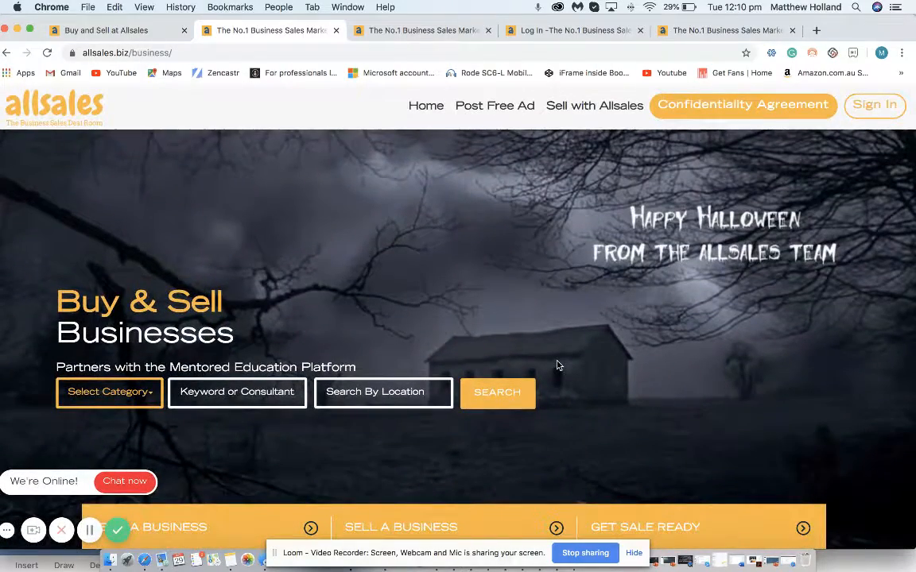
{"action": "left_click", "coordinate": [119, 32]}
{"action": "left_click", "coordinate": [267, 32]}
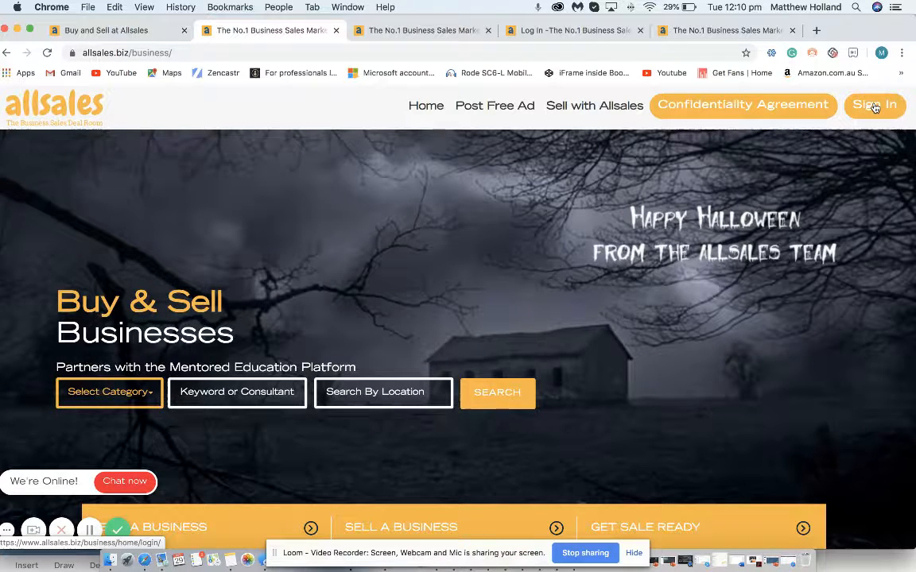
Sign in from the Allsales business sales page to open the vendor/seller dashboard.
{"action": "left_click", "coordinate": [379, 30]}
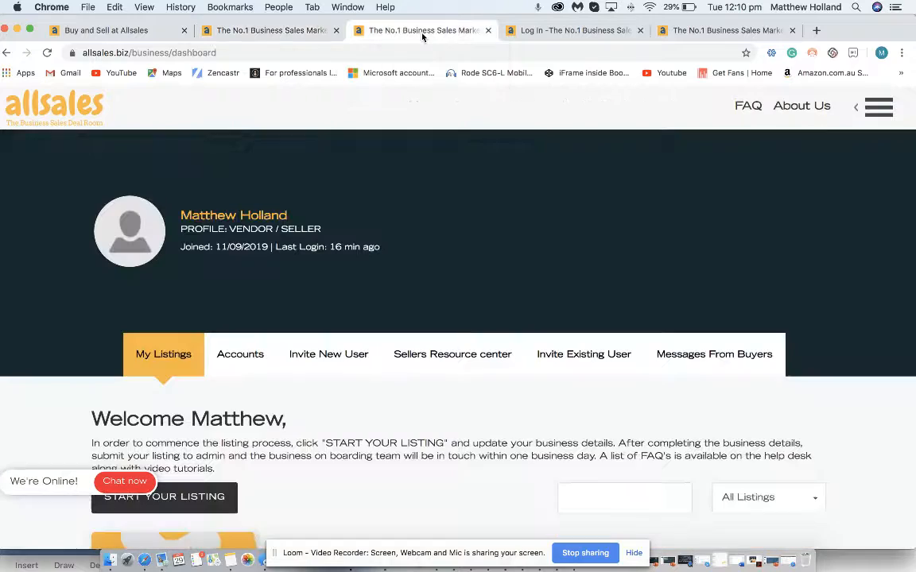
{"action": "left_click", "coordinate": [287, 24]}
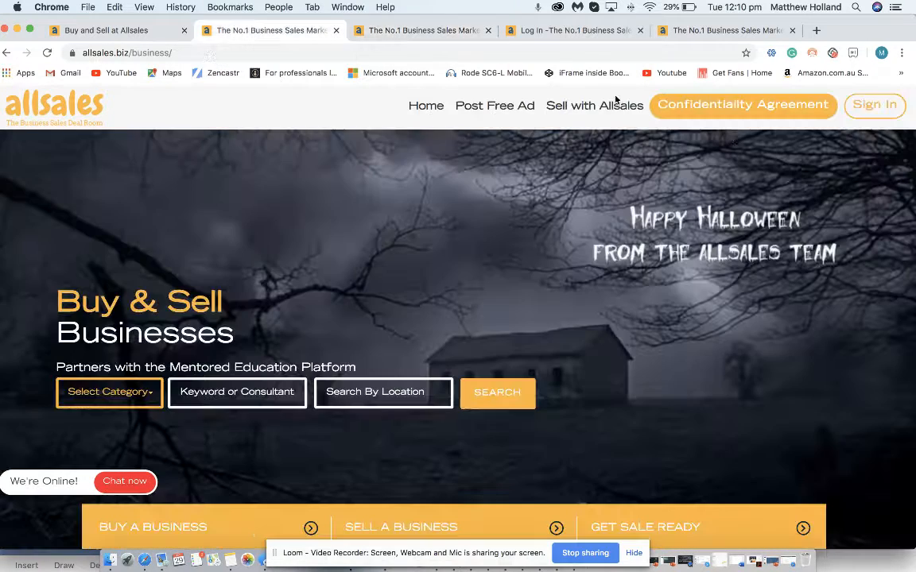
{"action": "left_click", "coordinate": [881, 102]}
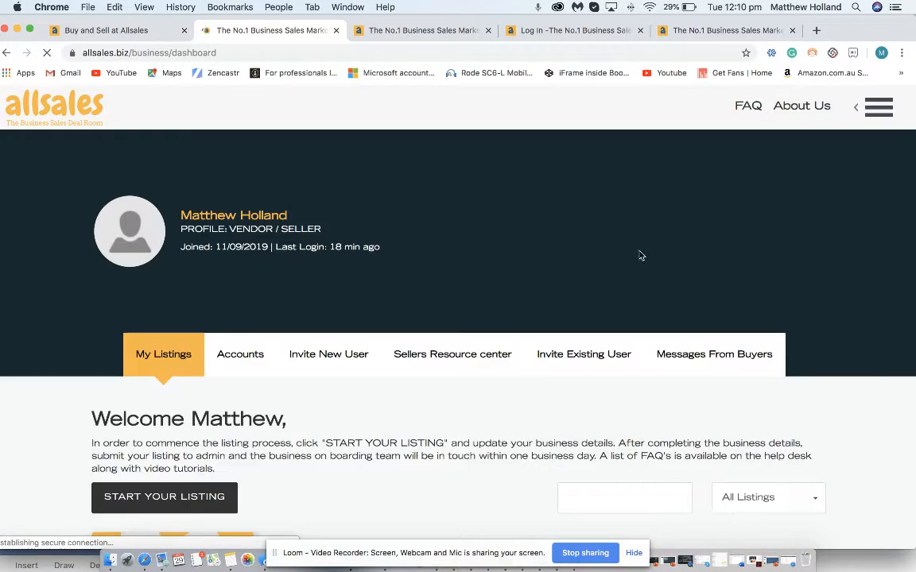
Examine the seller dashboard's sections, the instructions for starting a listing and the existing listing under My Listings.
{"action": "scroll", "coordinate": [539, 292], "scroll_direction": "down", "scroll_amount": 1}
{"action": "scroll", "coordinate": [539, 293], "scroll_direction": "up", "scroll_amount": 1}
{"action": "scroll", "coordinate": [539, 293], "scroll_direction": "down", "scroll_amount": 2}
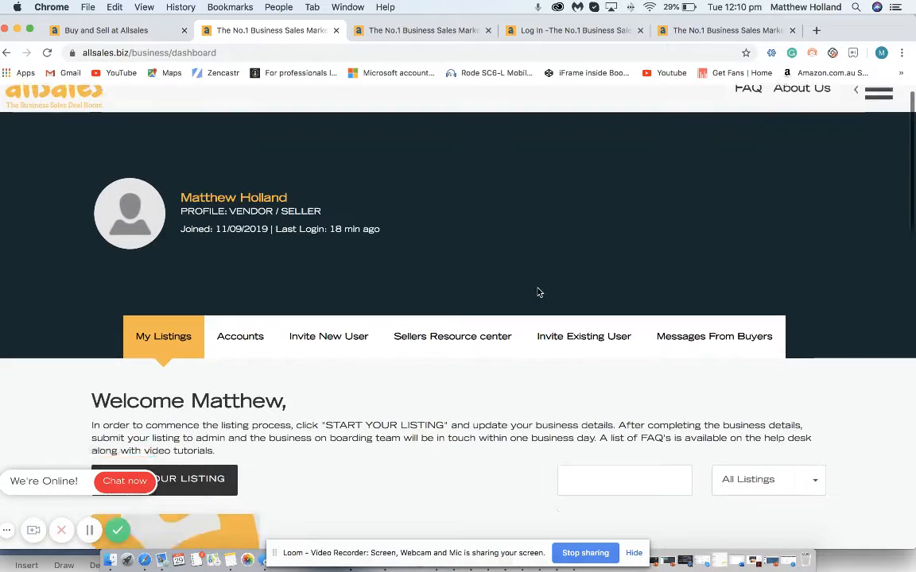
{"action": "scroll", "coordinate": [539, 292], "scroll_direction": "up", "scroll_amount": 1}
{"action": "scroll", "coordinate": [538, 292], "scroll_direction": "up", "scroll_amount": 1}
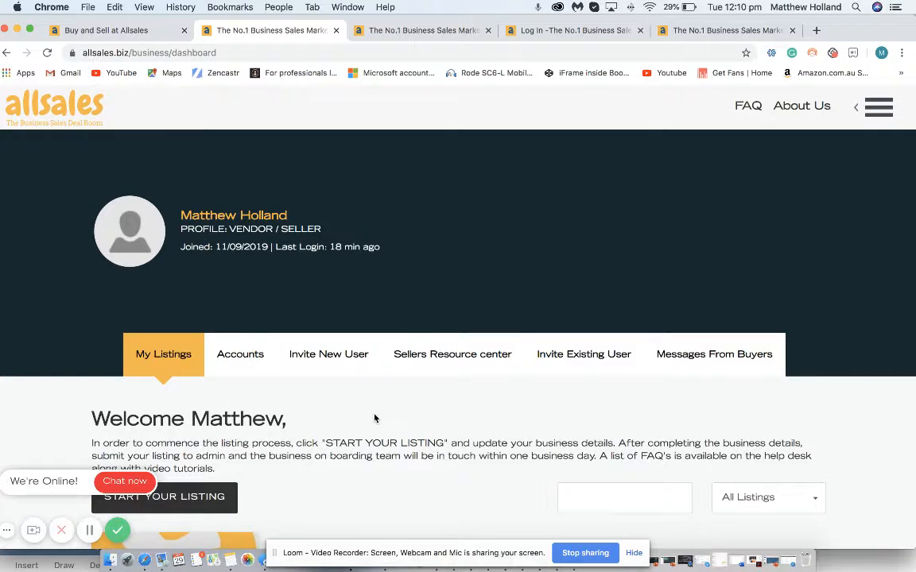
{"action": "scroll", "coordinate": [333, 377], "scroll_direction": "down", "scroll_amount": 3}
{"action": "scroll", "coordinate": [333, 375], "scroll_direction": "down", "scroll_amount": 1}
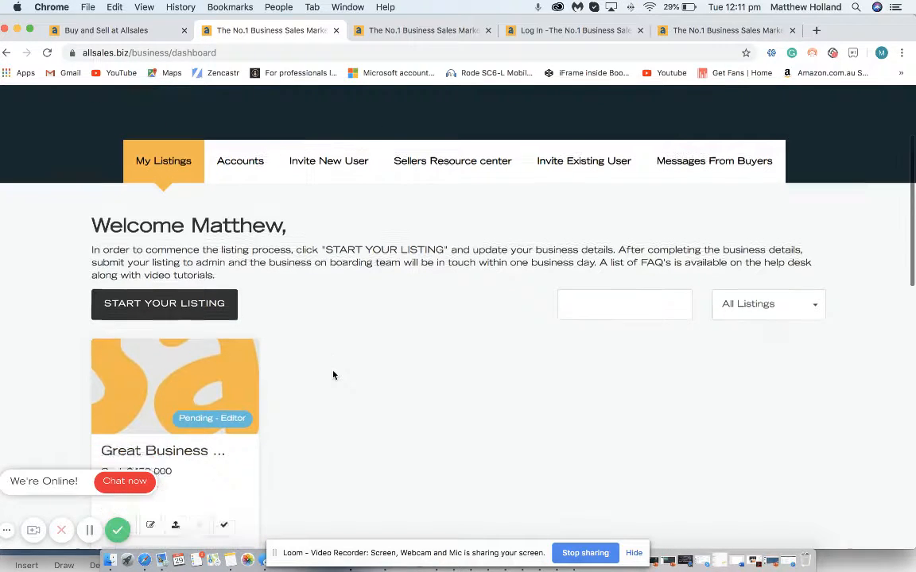
{"action": "scroll", "coordinate": [334, 375], "scroll_direction": "up", "scroll_amount": 1}
{"action": "scroll", "coordinate": [334, 375], "scroll_direction": "down", "scroll_amount": 1}
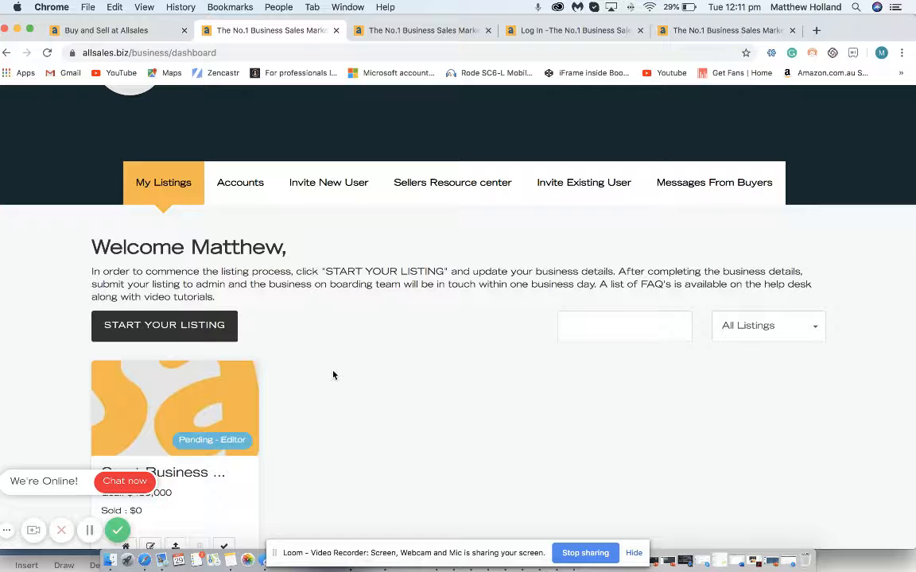
{"action": "scroll", "coordinate": [333, 375], "scroll_direction": "down", "scroll_amount": 1}
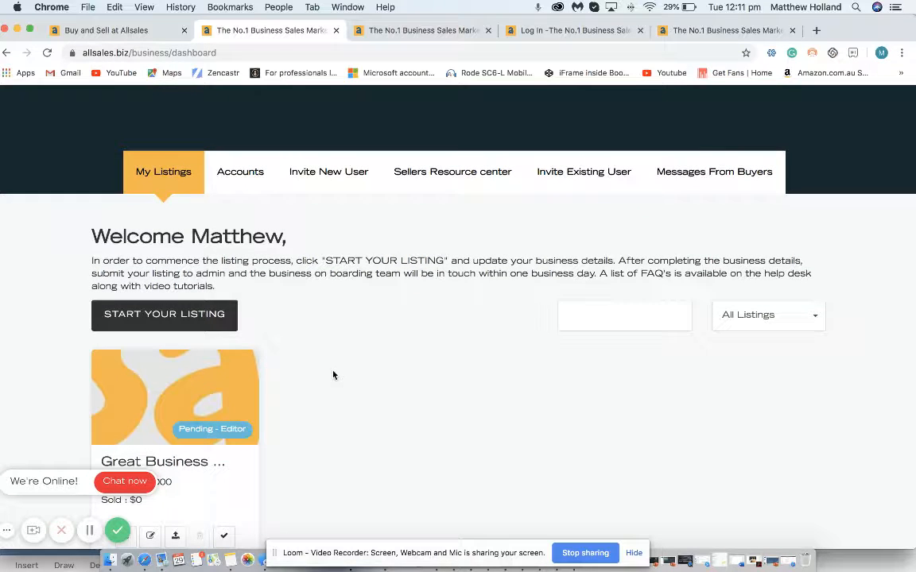
{"action": "scroll", "coordinate": [333, 376], "scroll_direction": "down", "scroll_amount": 2}
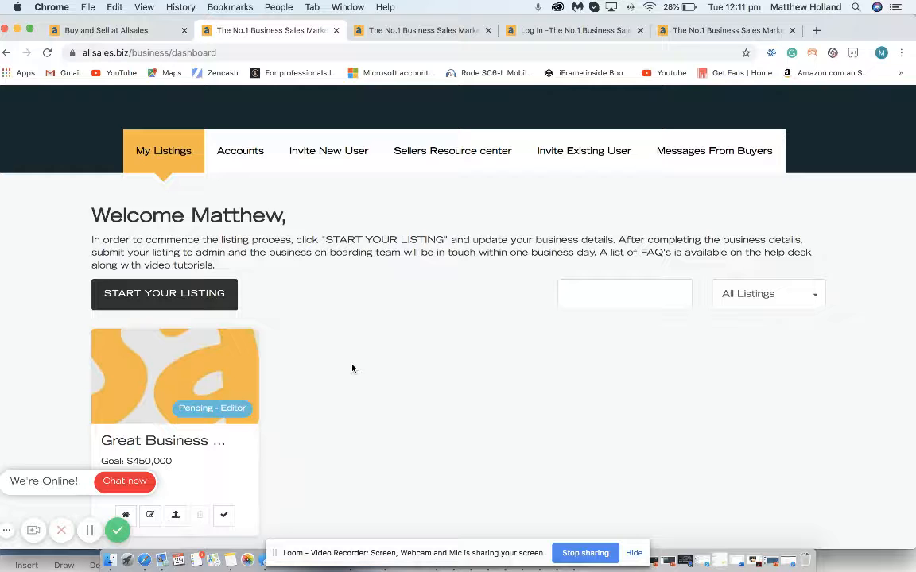
{"action": "scroll", "coordinate": [384, 357], "scroll_direction": "down", "scroll_amount": 2}
{"action": "scroll", "coordinate": [384, 359], "scroll_direction": "up", "scroll_amount": 3}
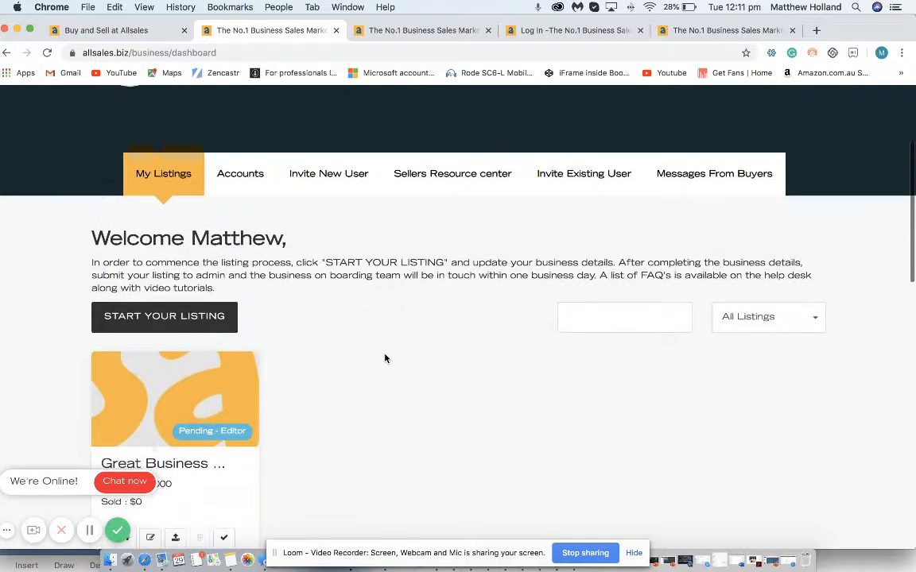
{"action": "scroll", "coordinate": [384, 358], "scroll_direction": "down", "scroll_amount": 2}
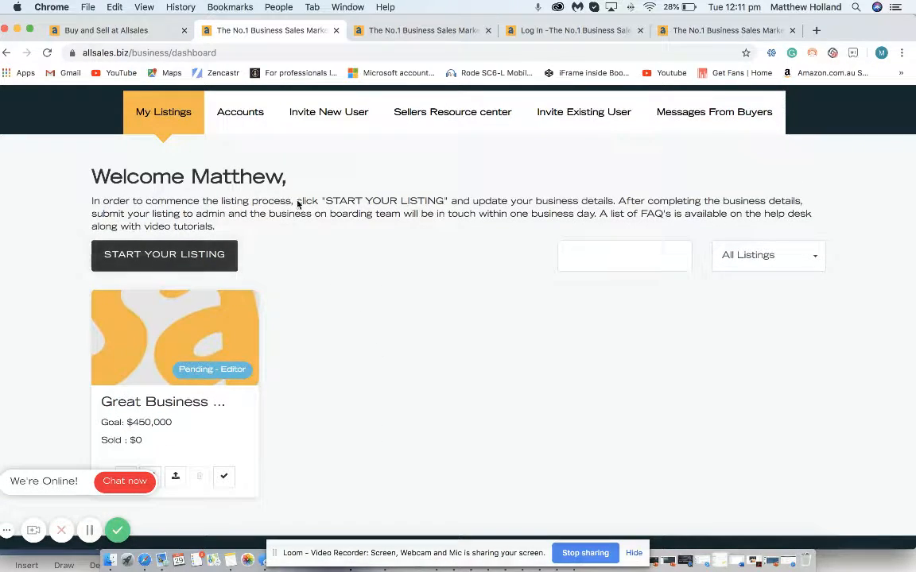
Open the Invite New User form from the seller dashboard.
{"action": "scroll", "coordinate": [298, 204], "scroll_direction": "up", "scroll_amount": 2}
{"action": "scroll", "coordinate": [357, 219], "scroll_direction": "up", "scroll_amount": 2}
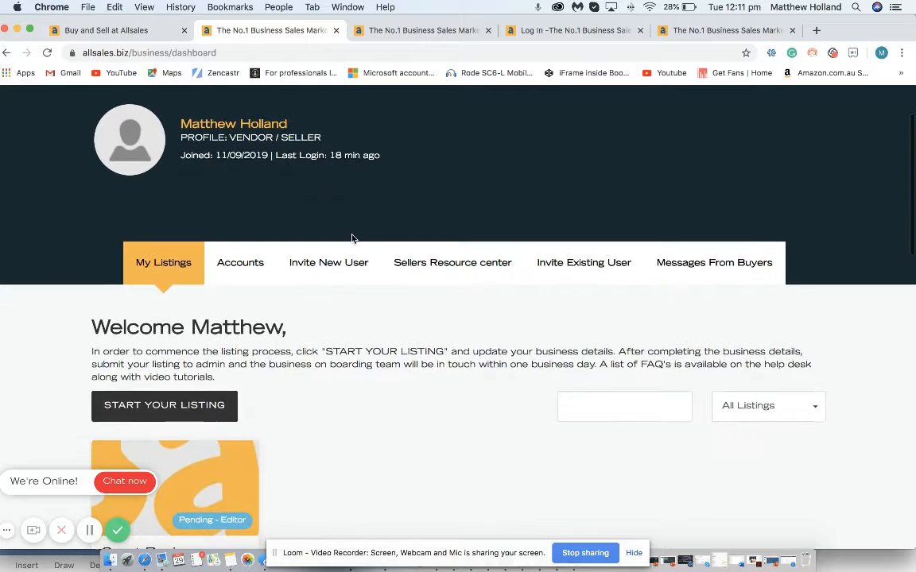
{"action": "scroll", "coordinate": [352, 238], "scroll_direction": "down", "scroll_amount": 2}
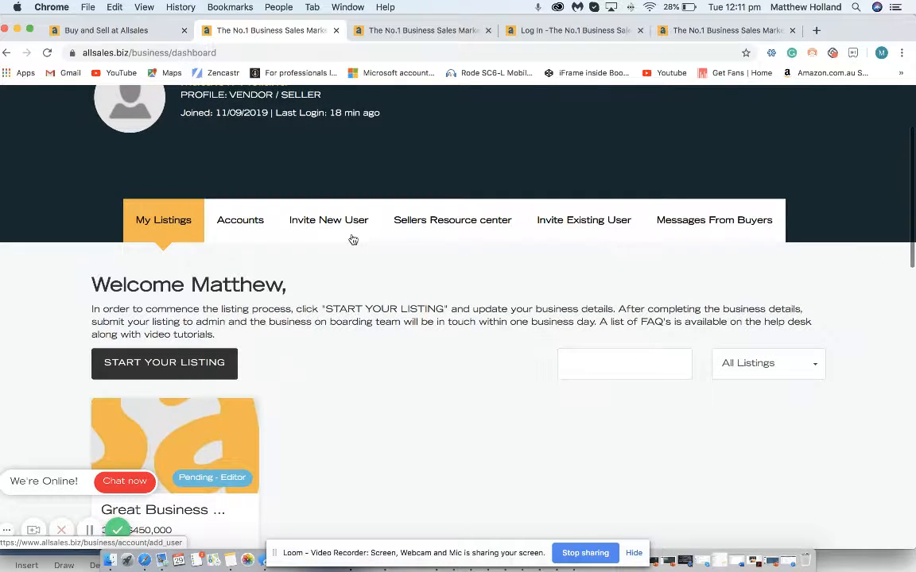
{"action": "scroll", "coordinate": [353, 240], "scroll_direction": "down", "scroll_amount": 1}
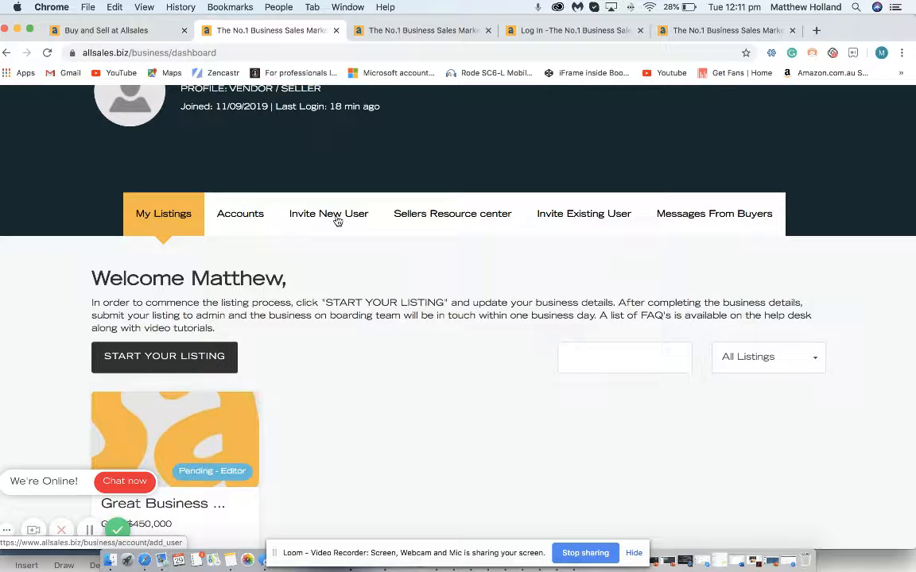
{"action": "scroll", "coordinate": [327, 229], "scroll_direction": "down", "scroll_amount": 1}
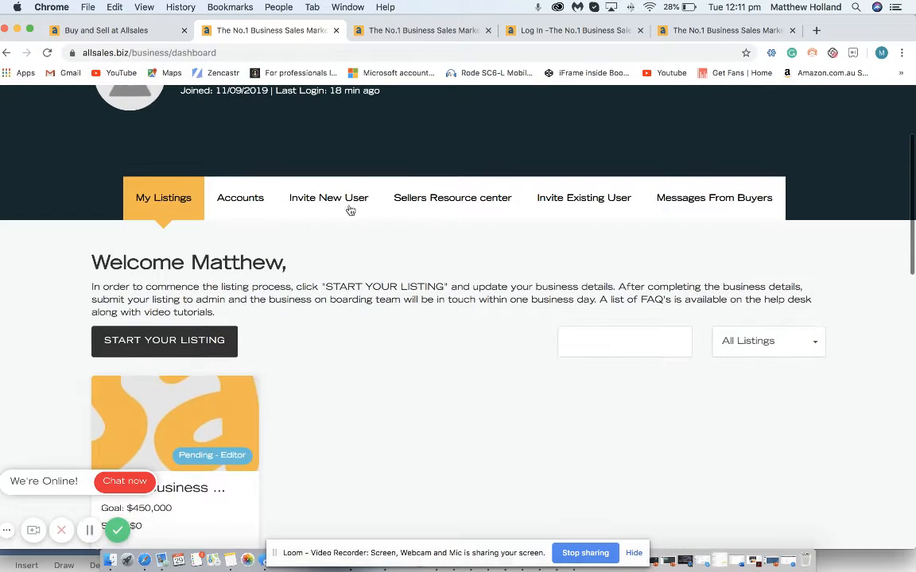
{"action": "scroll", "coordinate": [359, 254], "scroll_direction": "down", "scroll_amount": 1}
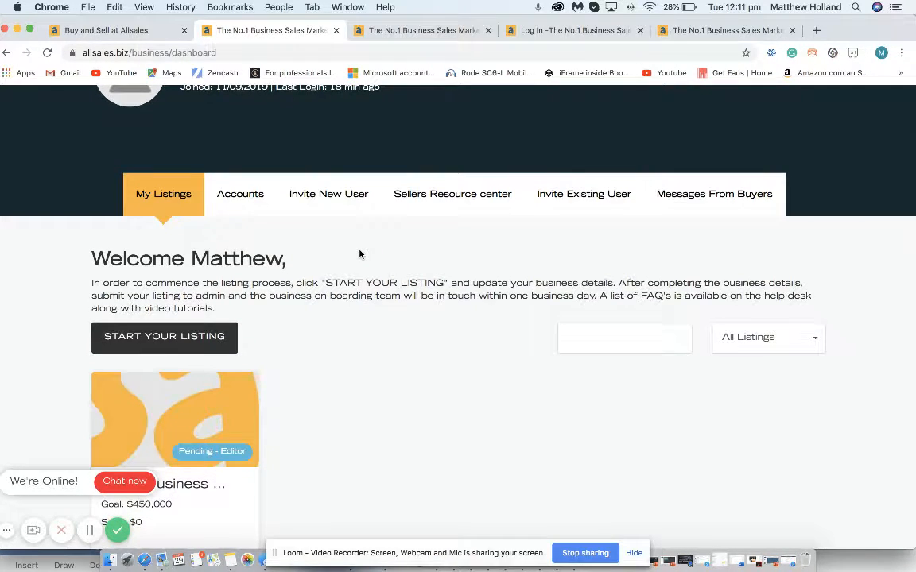
{"action": "left_click", "coordinate": [322, 194]}
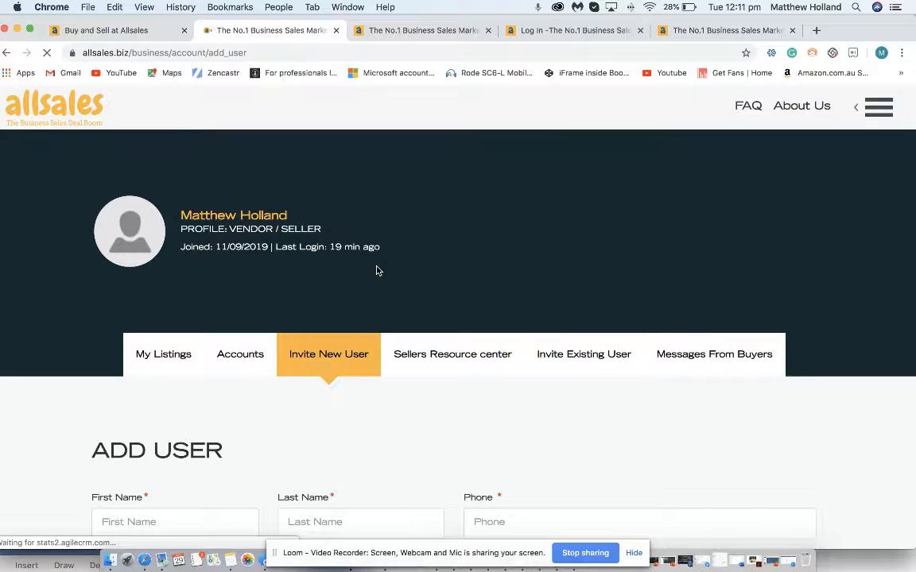
Examine the required name, phone, email and password fields of the Add User form.
{"action": "scroll", "coordinate": [376, 267], "scroll_direction": "down", "scroll_amount": 5}
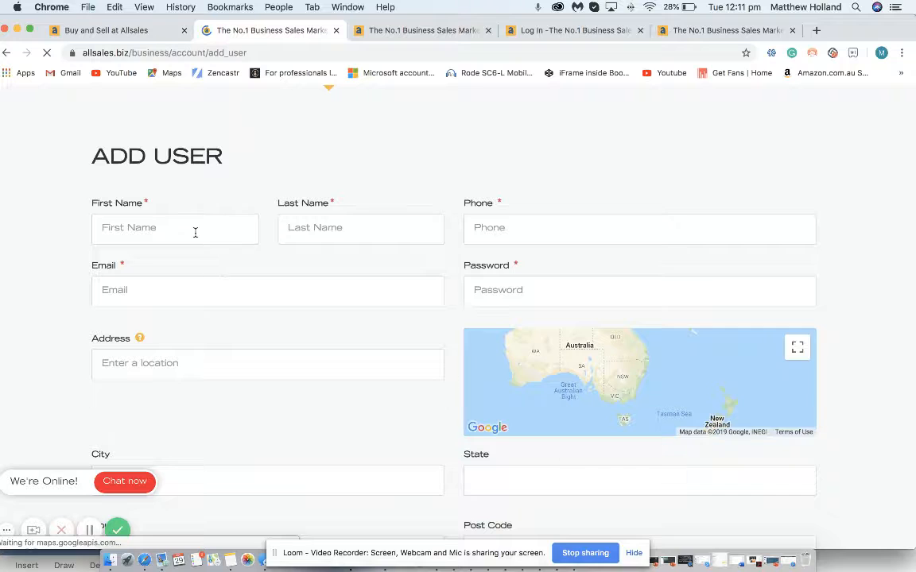
{"action": "left_click", "coordinate": [190, 228]}
{"action": "left_click", "coordinate": [351, 226]}
{"action": "left_click", "coordinate": [517, 241]}
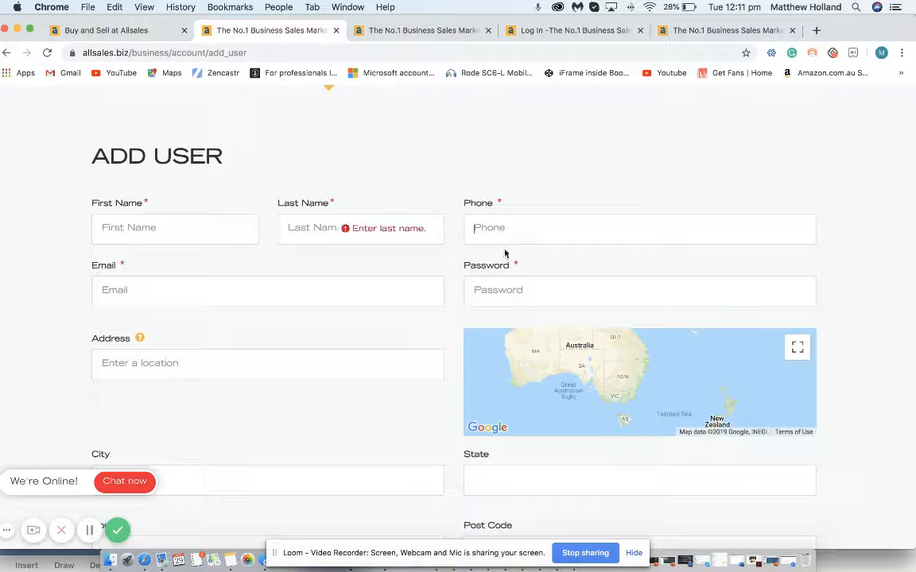
{"action": "scroll", "coordinate": [439, 365], "scroll_direction": "down", "scroll_amount": 1}
{"action": "left_click", "coordinate": [174, 208]}
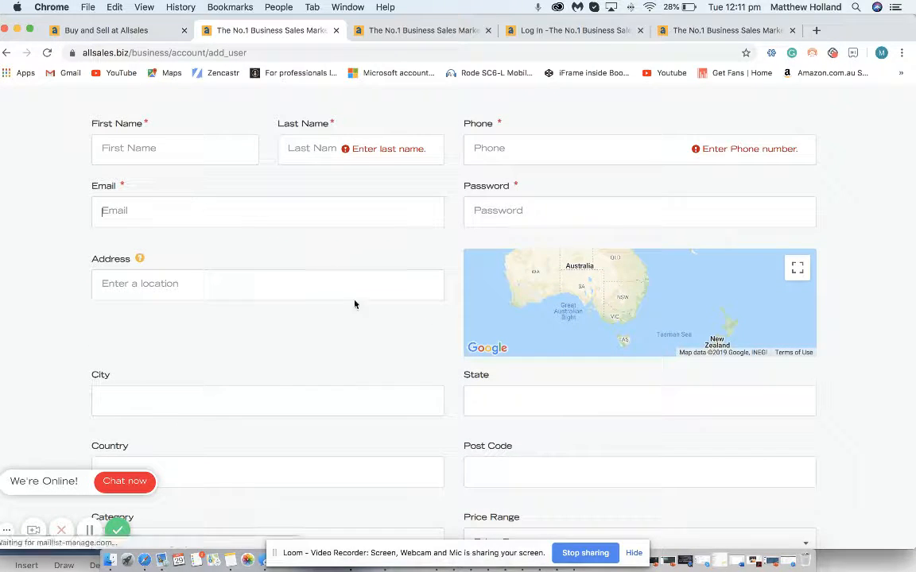
{"action": "scroll", "coordinate": [365, 347], "scroll_direction": "down", "scroll_amount": 1}
{"action": "left_click", "coordinate": [527, 175]}
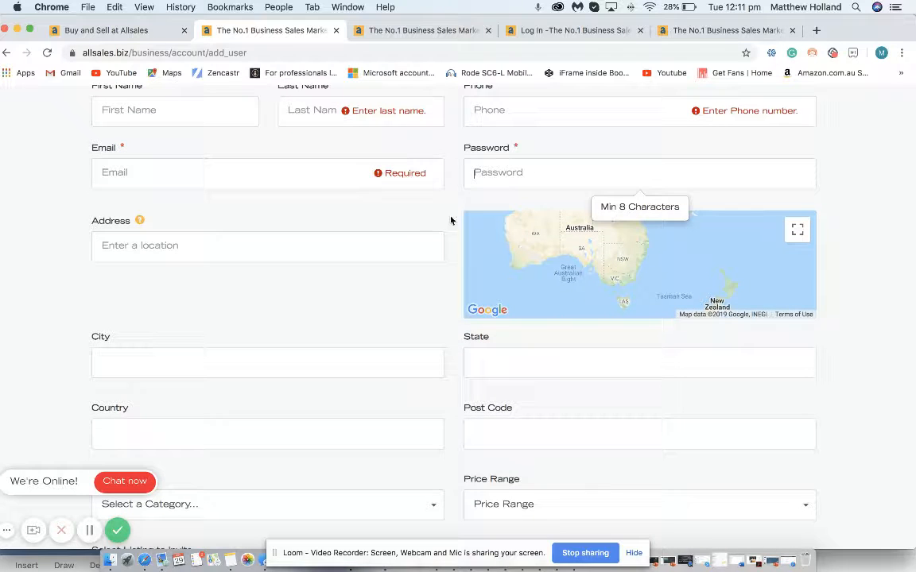
Review the Add User form's address, category, price range, listing, status, permission and invitation options.
{"action": "scroll", "coordinate": [450, 324], "scroll_direction": "up", "scroll_amount": 1}
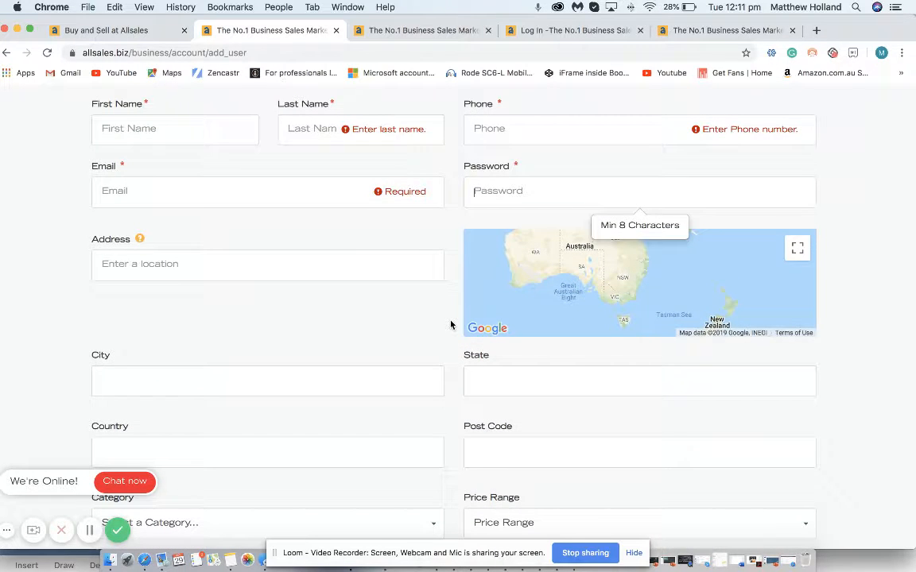
{"action": "scroll", "coordinate": [451, 325], "scroll_direction": "down", "scroll_amount": 1}
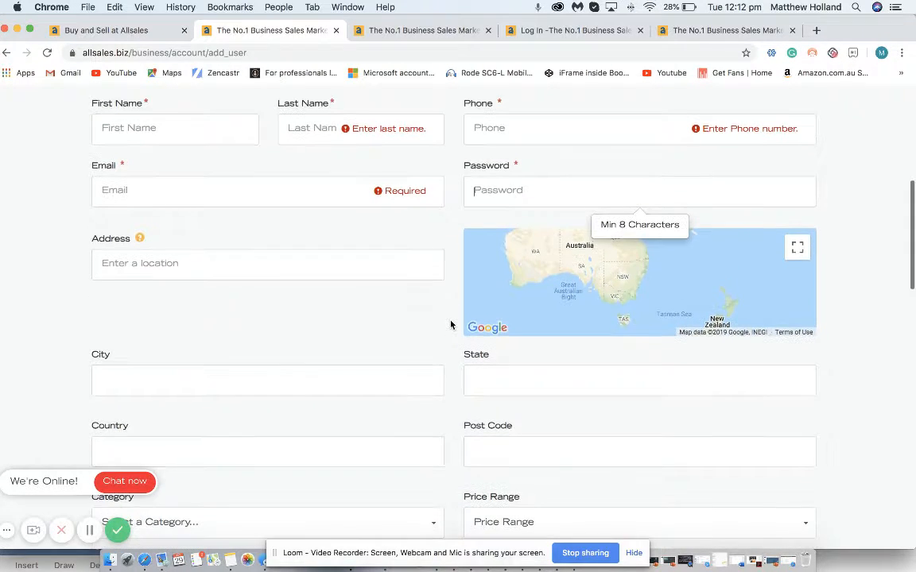
{"action": "scroll", "coordinate": [451, 324], "scroll_direction": "up", "scroll_amount": 2}
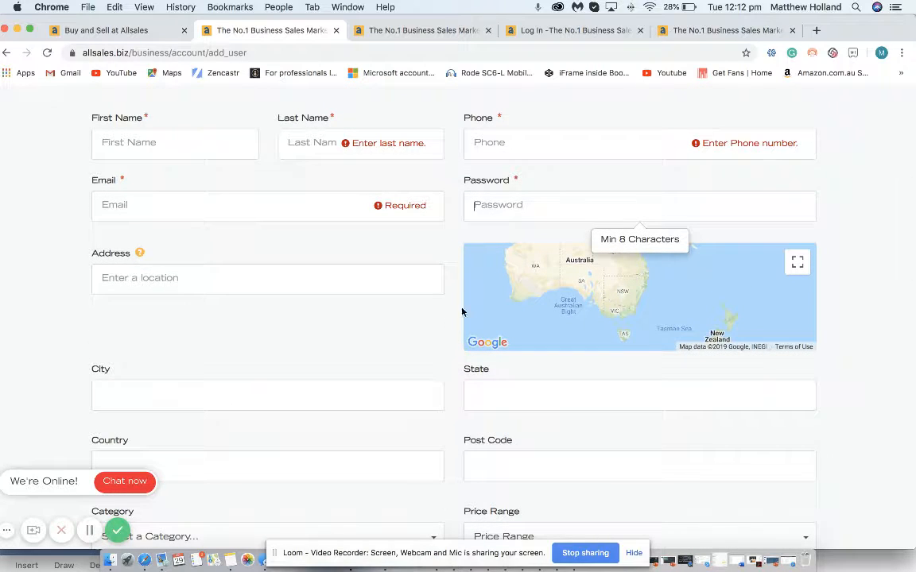
{"action": "scroll", "coordinate": [461, 348], "scroll_direction": "down", "scroll_amount": 10}
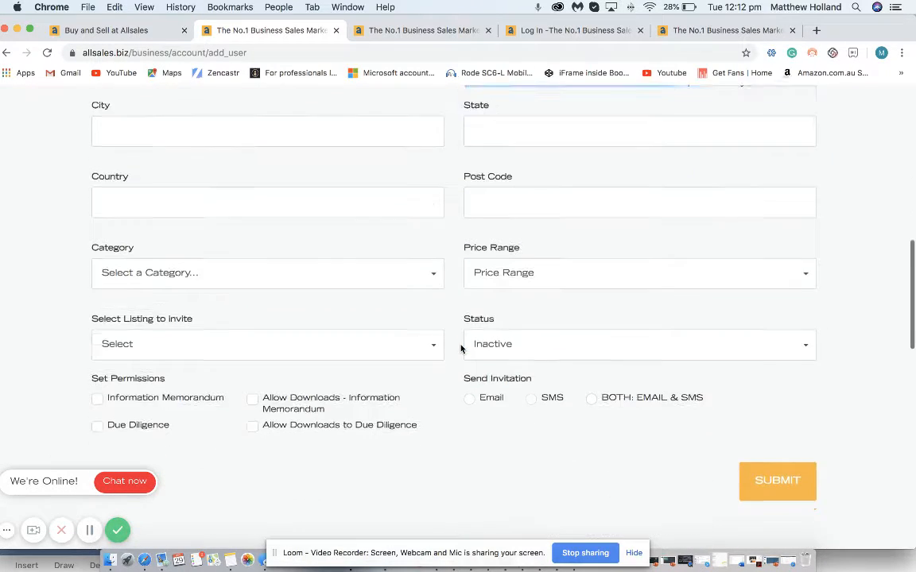
{"action": "scroll", "coordinate": [461, 348], "scroll_direction": "down", "scroll_amount": 1}
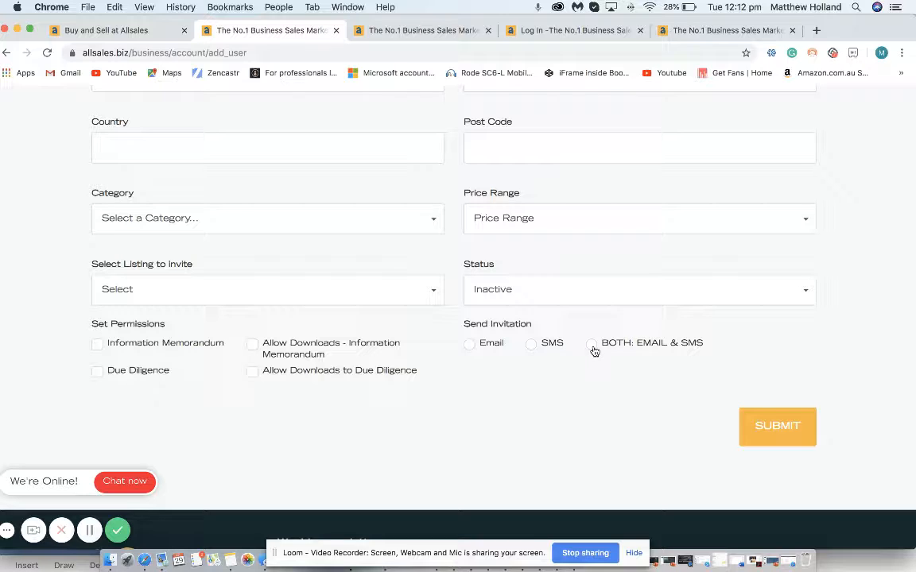
Check the listing choices for the invitation and review the required fields of the Add User form again.
{"action": "left_click", "coordinate": [428, 292]}
{"action": "left_click", "coordinate": [458, 309]}
{"action": "scroll", "coordinate": [457, 300], "scroll_direction": "up", "scroll_amount": 5}
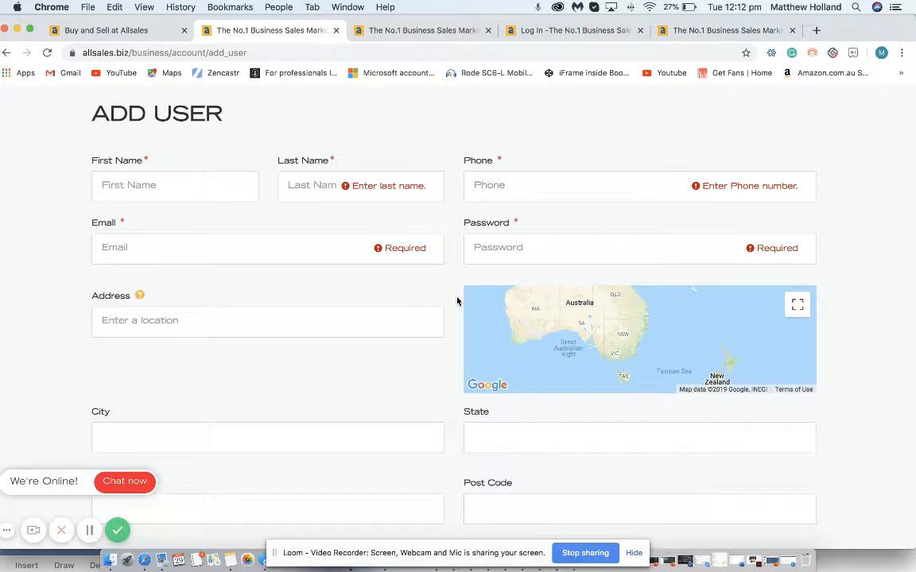
{"action": "scroll", "coordinate": [457, 301], "scroll_direction": "up", "scroll_amount": 3}
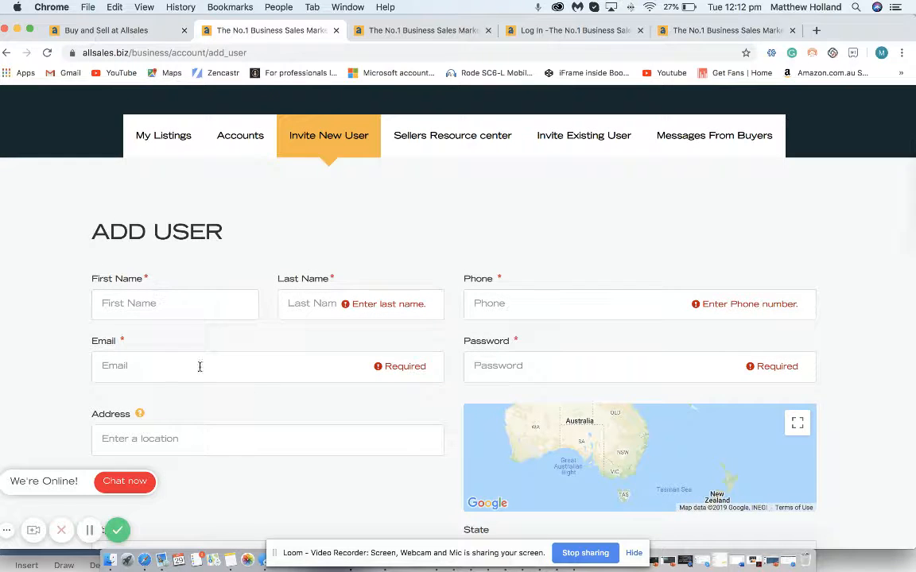
{"action": "scroll", "coordinate": [289, 348], "scroll_direction": "up", "scroll_amount": 2}
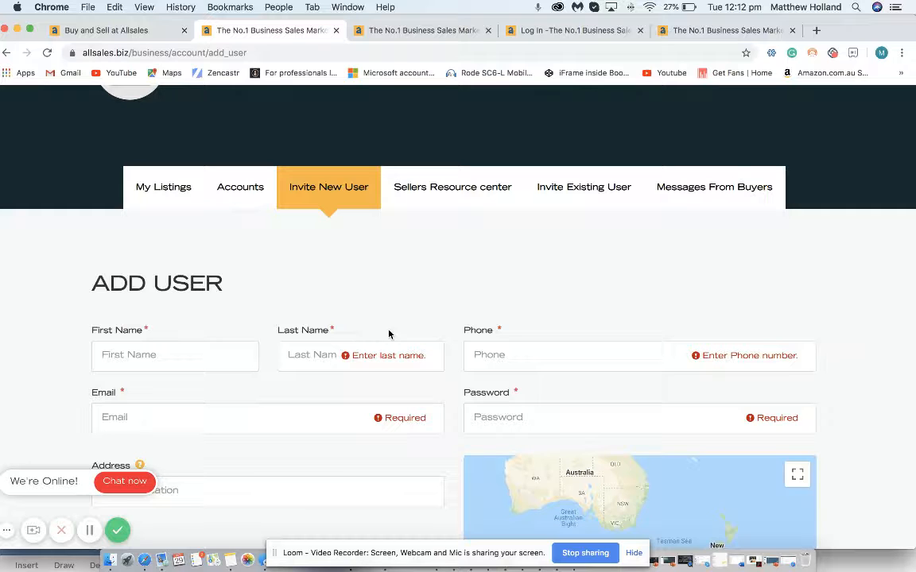
{"action": "scroll", "coordinate": [389, 334], "scroll_direction": "down", "scroll_amount": 3}
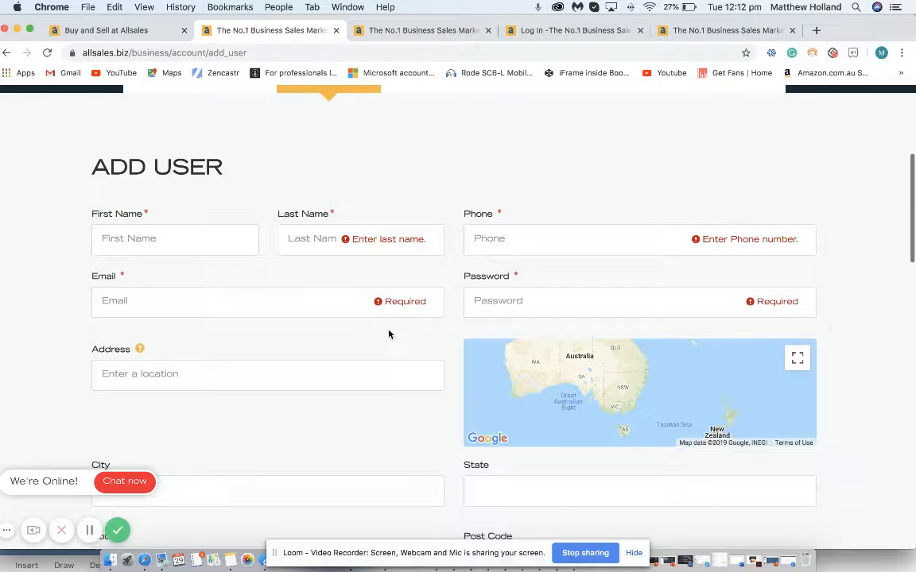
{"action": "scroll", "coordinate": [388, 334], "scroll_direction": "up", "scroll_amount": 4}
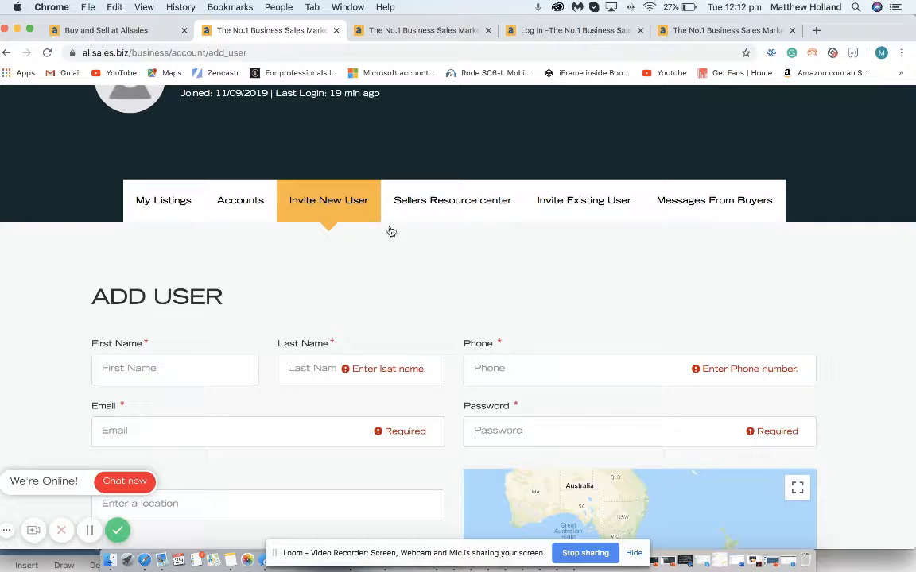
Open the Invite Existing User form and examine its user email, listing, permission and invitation options.
{"action": "left_click", "coordinate": [588, 203]}
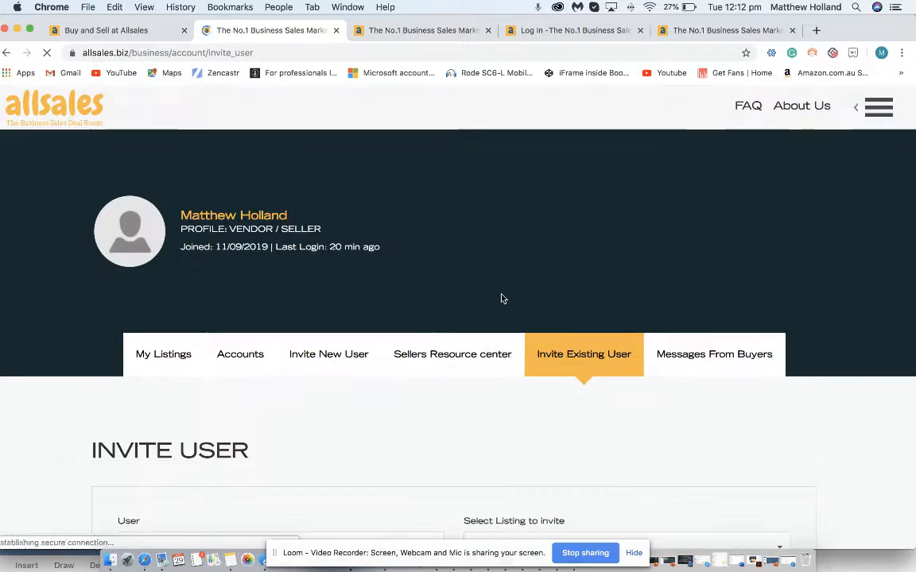
{"action": "scroll", "coordinate": [496, 393], "scroll_direction": "down", "scroll_amount": 7}
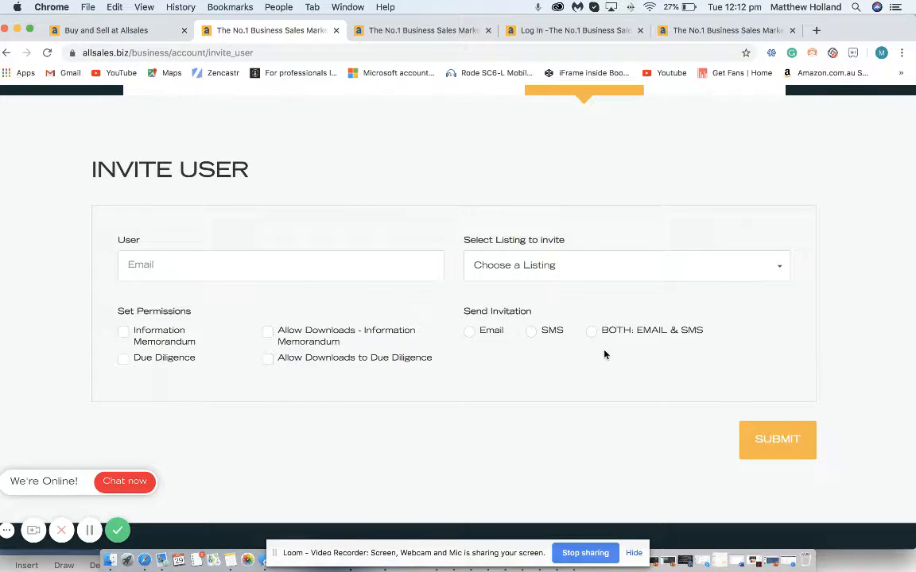
{"action": "scroll", "coordinate": [604, 354], "scroll_direction": "up", "scroll_amount": 2}
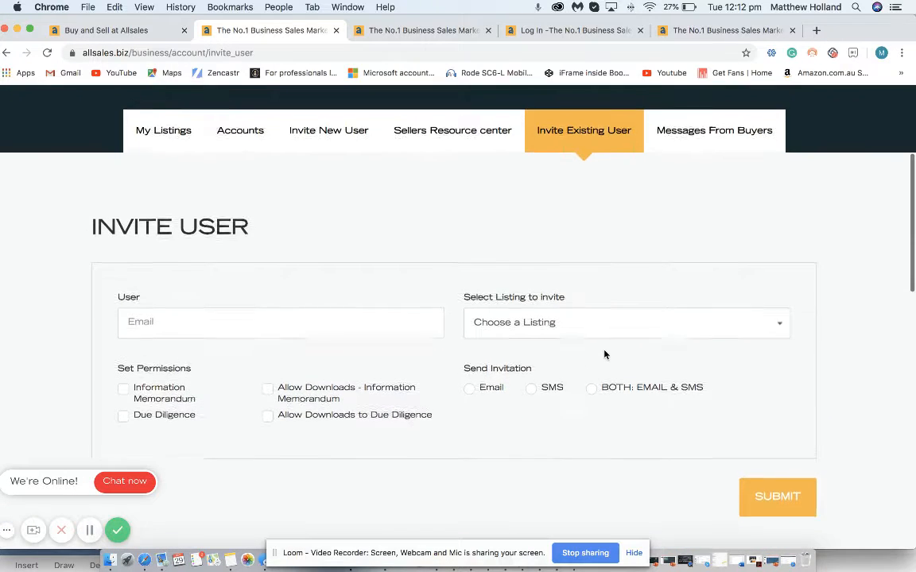
{"action": "scroll", "coordinate": [604, 354], "scroll_direction": "down", "scroll_amount": 1}
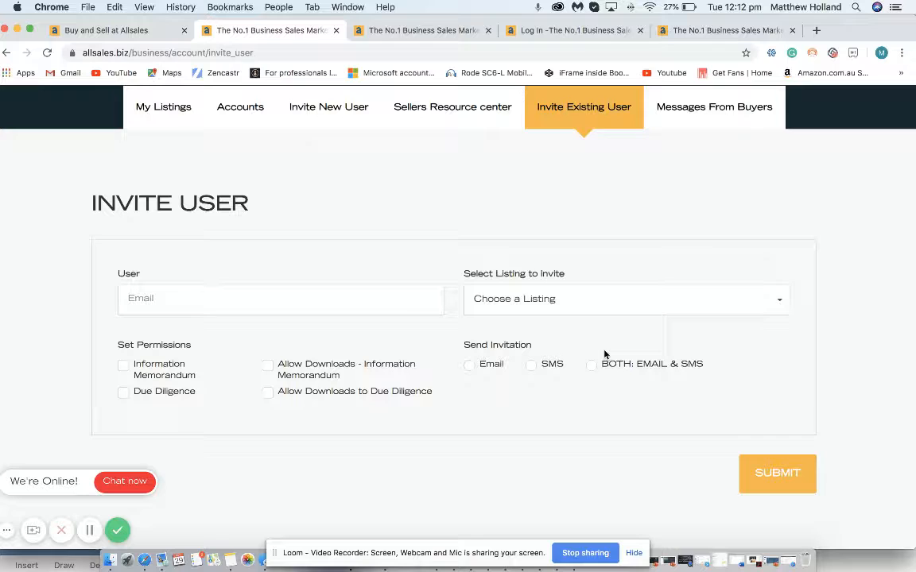
{"action": "scroll", "coordinate": [605, 355], "scroll_direction": "up", "scroll_amount": 1}
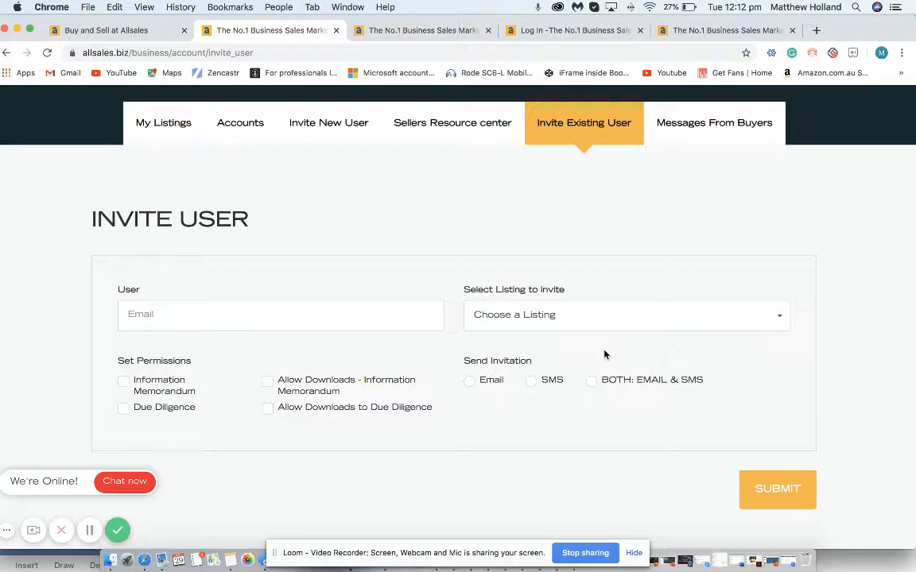
{"action": "scroll", "coordinate": [604, 355], "scroll_direction": "down", "scroll_amount": 2}
{"action": "scroll", "coordinate": [581, 391], "scroll_direction": "up", "scroll_amount": 2}
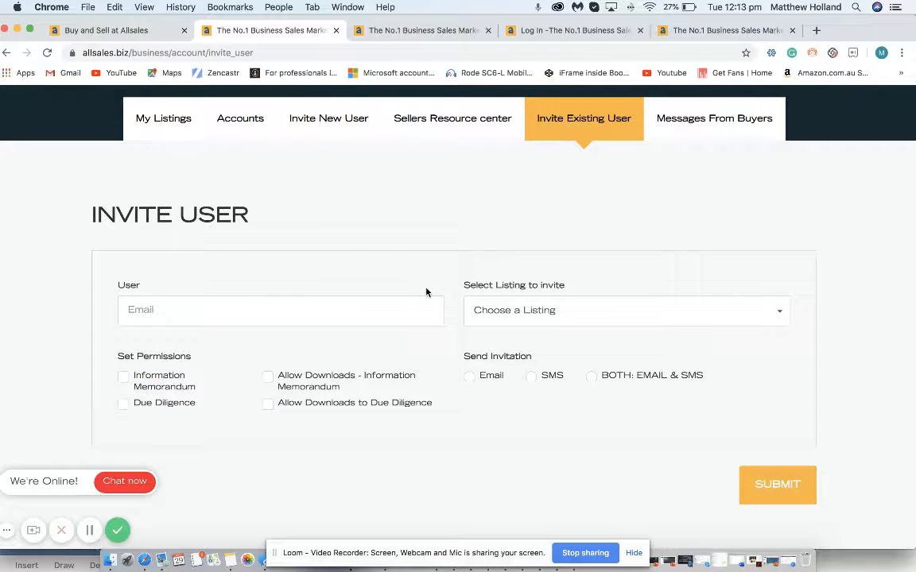
{"action": "scroll", "coordinate": [466, 371], "scroll_direction": "up", "scroll_amount": 1}
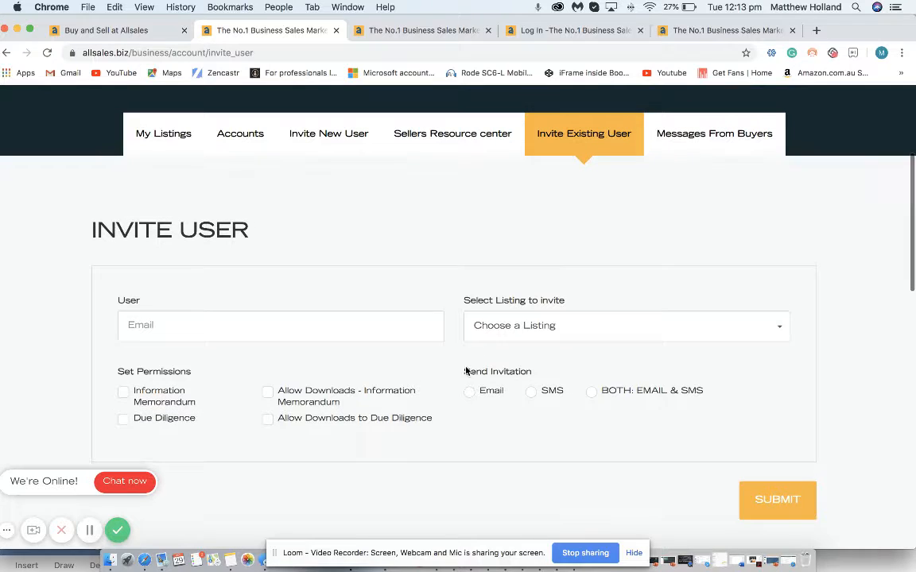
Return to My Listings and review the start-listing instructions and the existing Great Business listing card.
{"action": "left_click", "coordinate": [159, 135]}
{"action": "scroll", "coordinate": [401, 296], "scroll_direction": "down", "scroll_amount": 5}
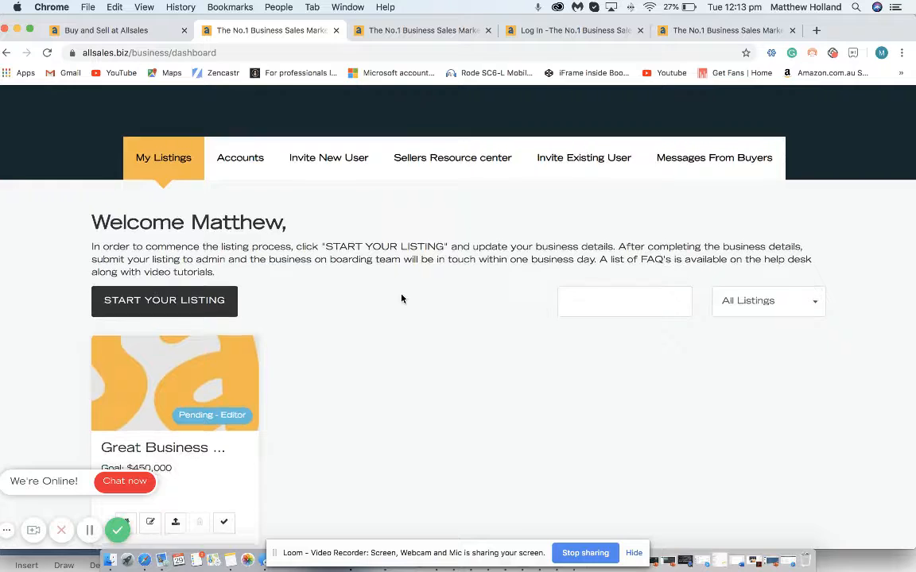
{"action": "scroll", "coordinate": [401, 298], "scroll_direction": "down", "scroll_amount": 3}
{"action": "scroll", "coordinate": [425, 348], "scroll_direction": "down", "scroll_amount": 2}
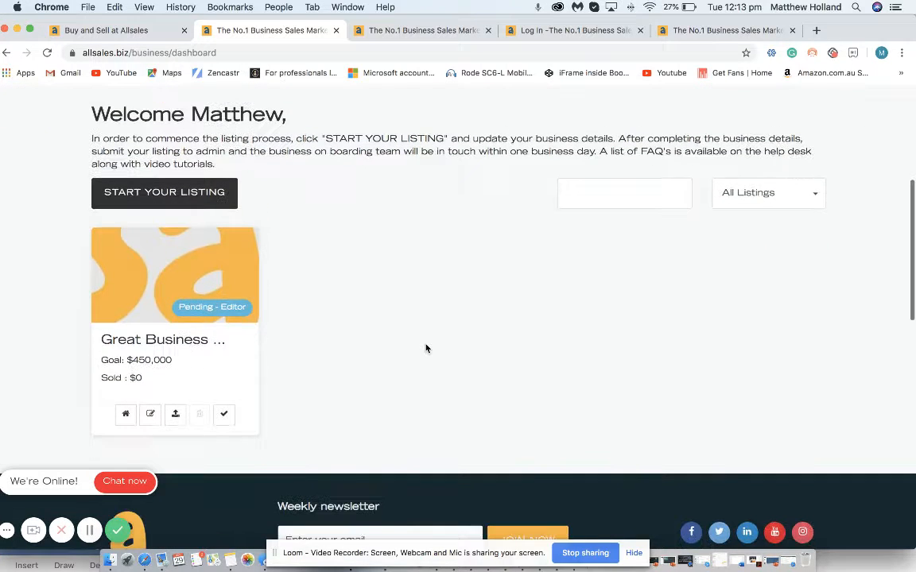
{"action": "scroll", "coordinate": [425, 347], "scroll_direction": "up", "scroll_amount": 5}
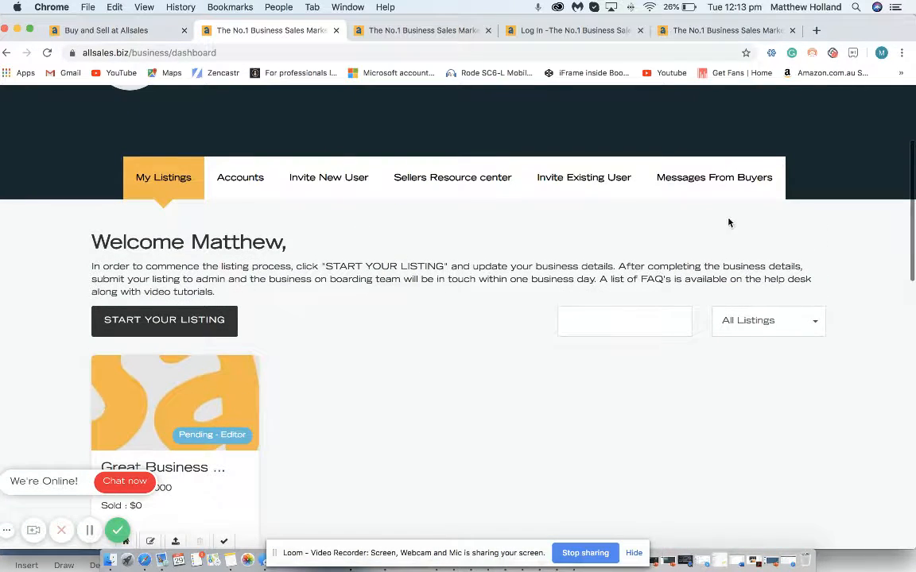
{"action": "scroll", "coordinate": [446, 413], "scroll_direction": "down", "scroll_amount": 5}
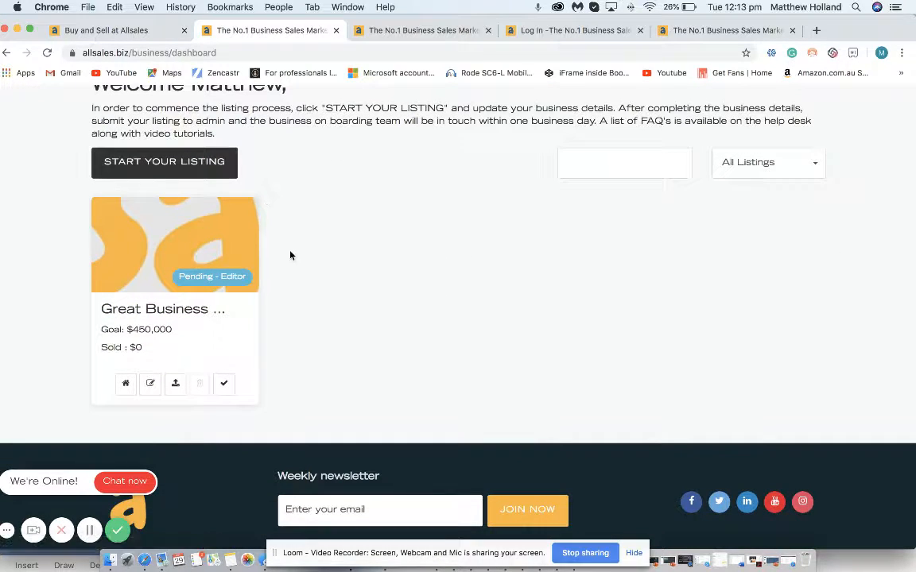
{"action": "scroll", "coordinate": [262, 231], "scroll_direction": "up", "scroll_amount": 1}
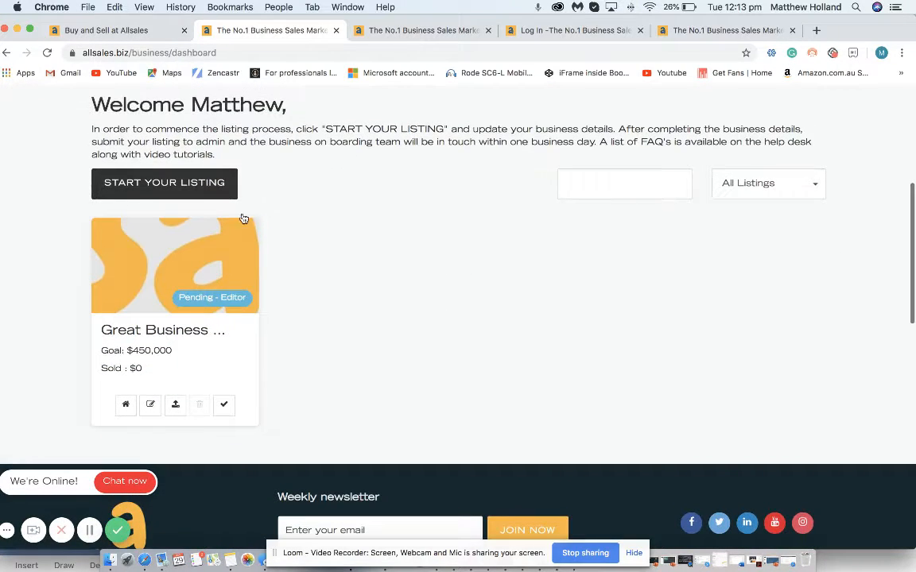
Start a new listing to look over the Create Listing form's business and shareholder sections, and return to the dashboard.
{"action": "left_click", "coordinate": [161, 184]}
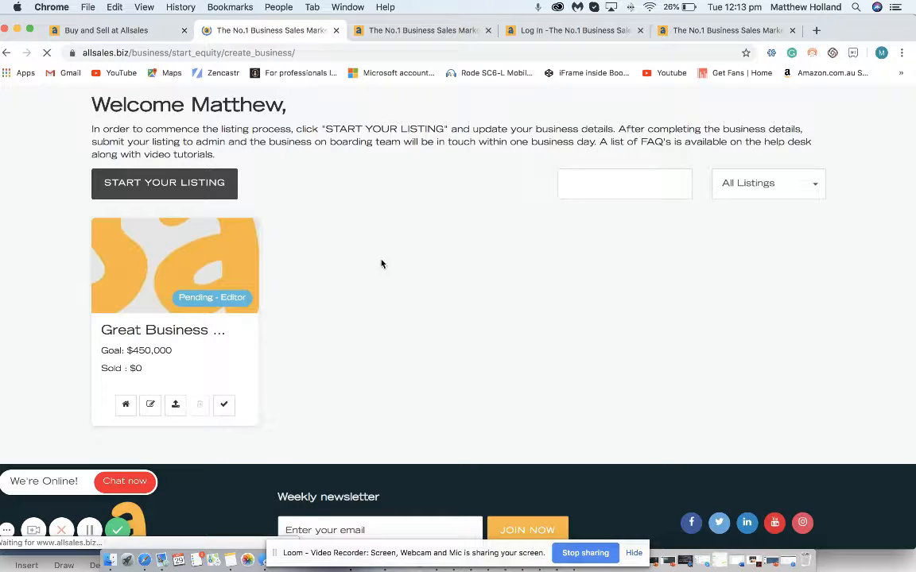
{"action": "scroll", "coordinate": [377, 293], "scroll_direction": "down", "scroll_amount": 3}
{"action": "scroll", "coordinate": [377, 292], "scroll_direction": "down", "scroll_amount": 15}
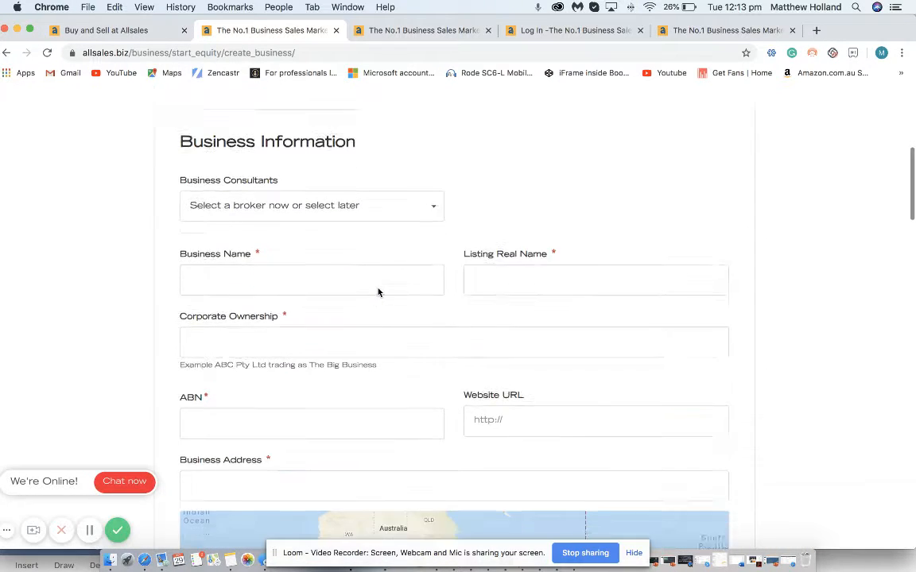
{"action": "scroll", "coordinate": [378, 288], "scroll_direction": "down", "scroll_amount": 9}
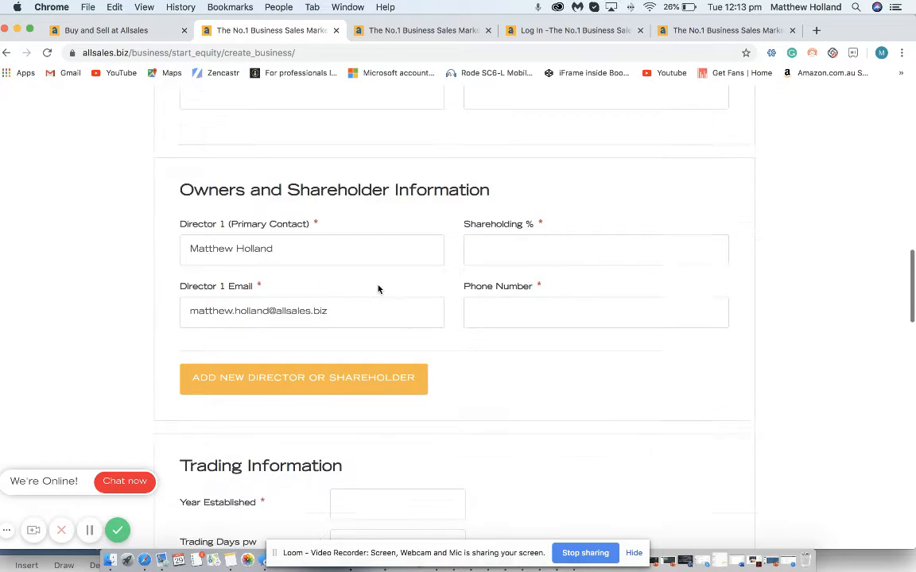
{"action": "scroll", "coordinate": [377, 285], "scroll_direction": "up", "scroll_amount": 20}
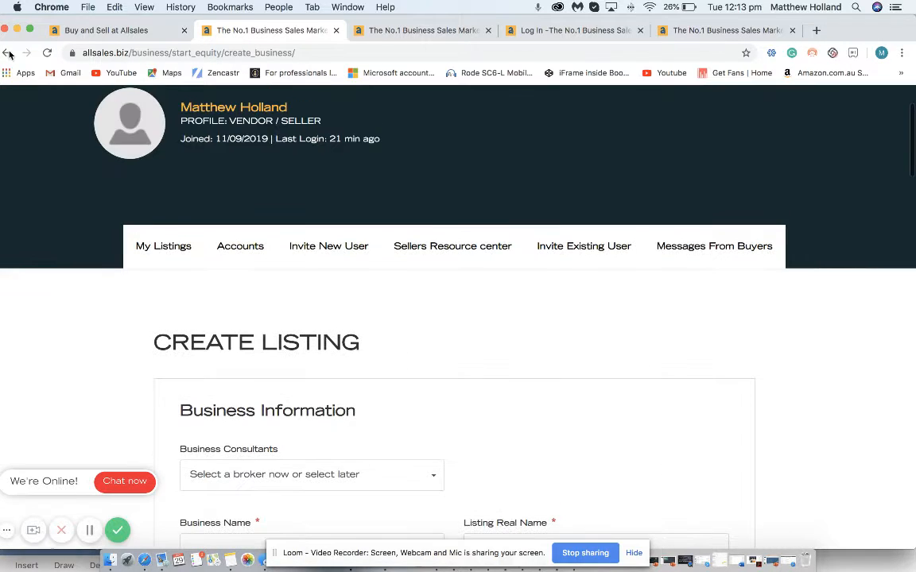
{"action": "left_click", "coordinate": [8, 53]}
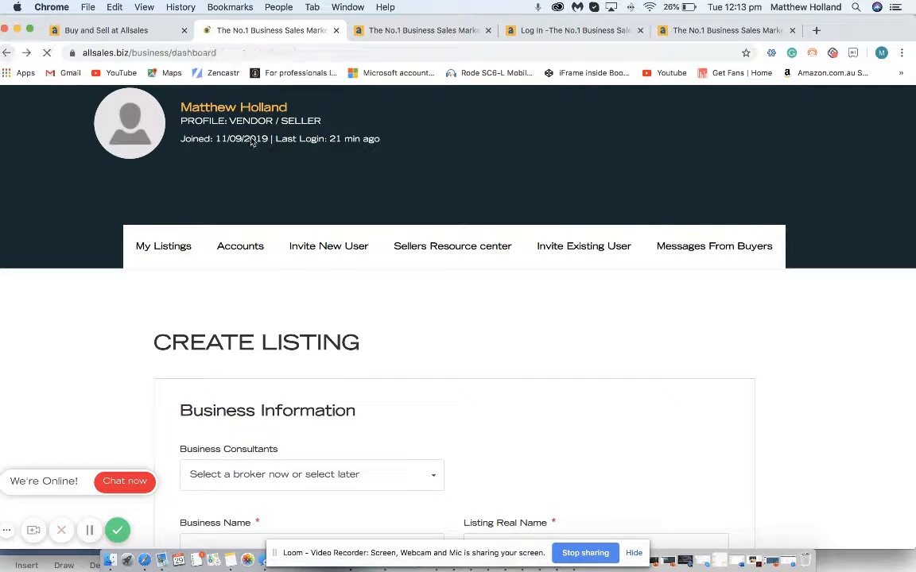
Open the existing Great Business listing for editing from the dashboard.
{"action": "scroll", "coordinate": [422, 252], "scroll_direction": "down", "scroll_amount": 2}
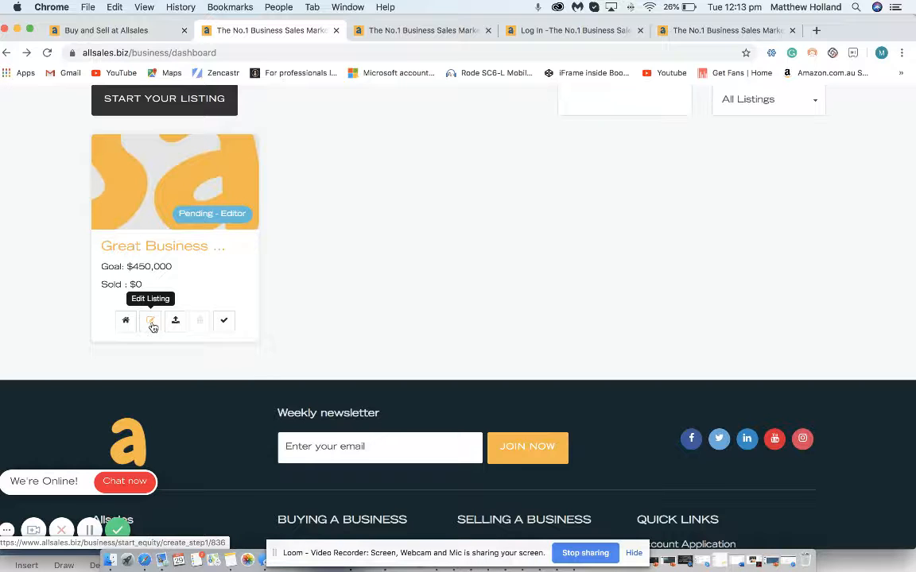
{"action": "scroll", "coordinate": [302, 323], "scroll_direction": "up", "scroll_amount": 3}
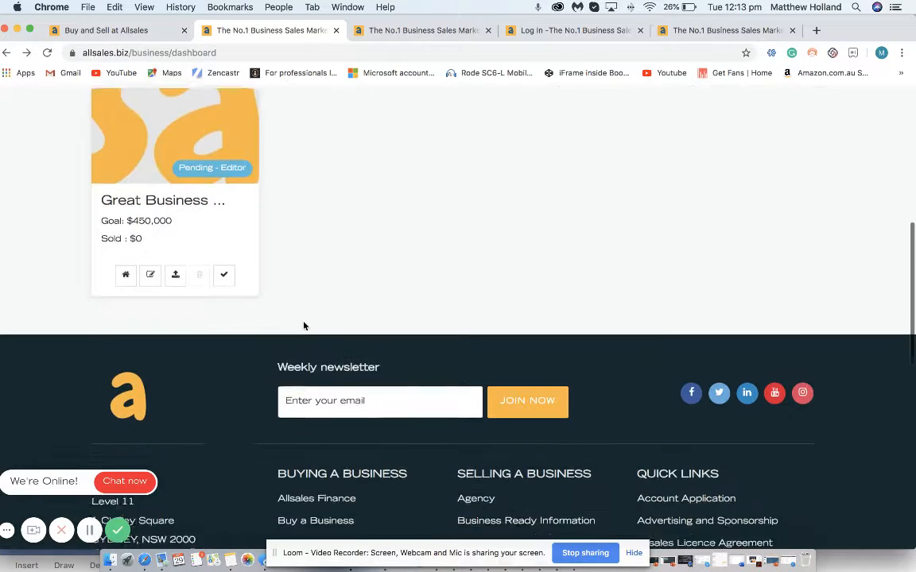
{"action": "scroll", "coordinate": [303, 325], "scroll_direction": "down", "scroll_amount": 5}
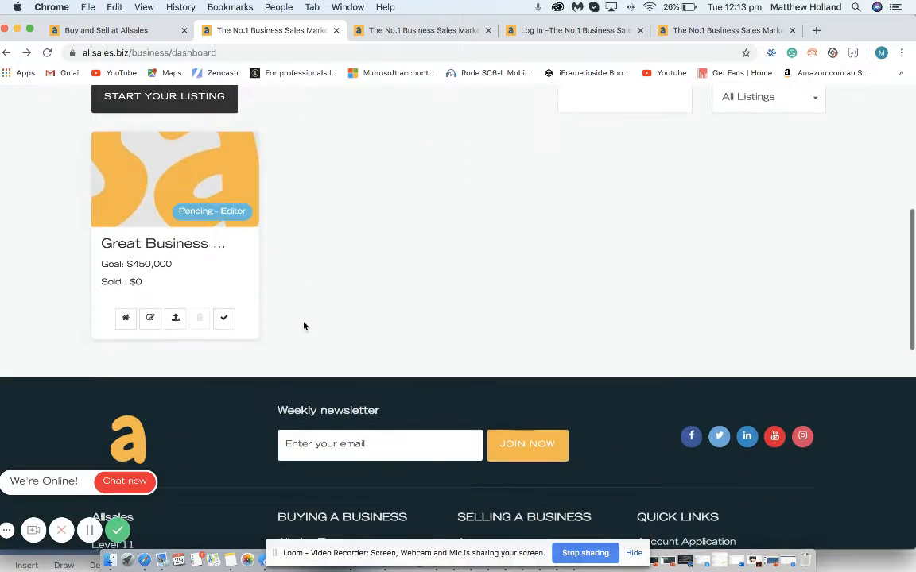
{"action": "left_click", "coordinate": [152, 317]}
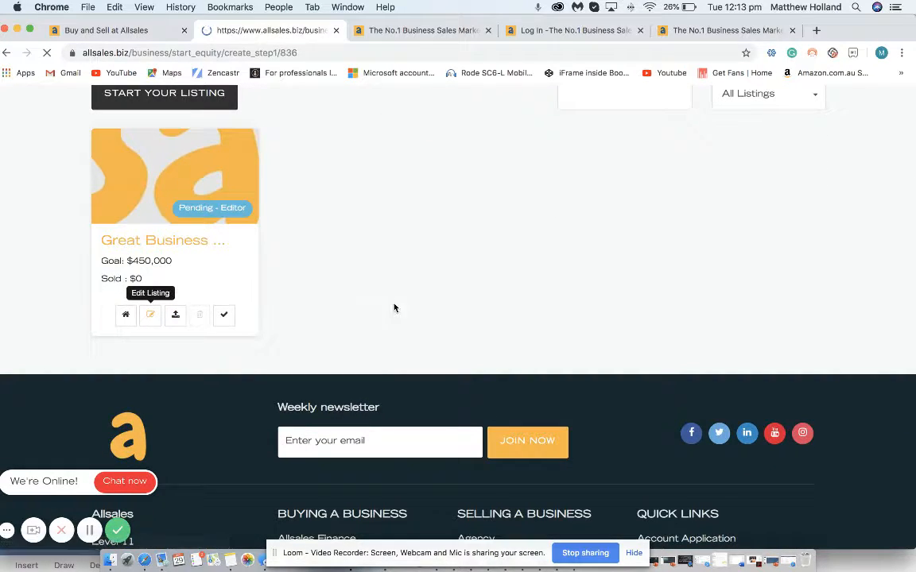
Skim the Business Profile form from Business Information through shareholder, podcast, trading and overview sections to Team Members, and return to its beginning.
{"action": "scroll", "coordinate": [395, 308], "scroll_direction": "down", "scroll_amount": 5}
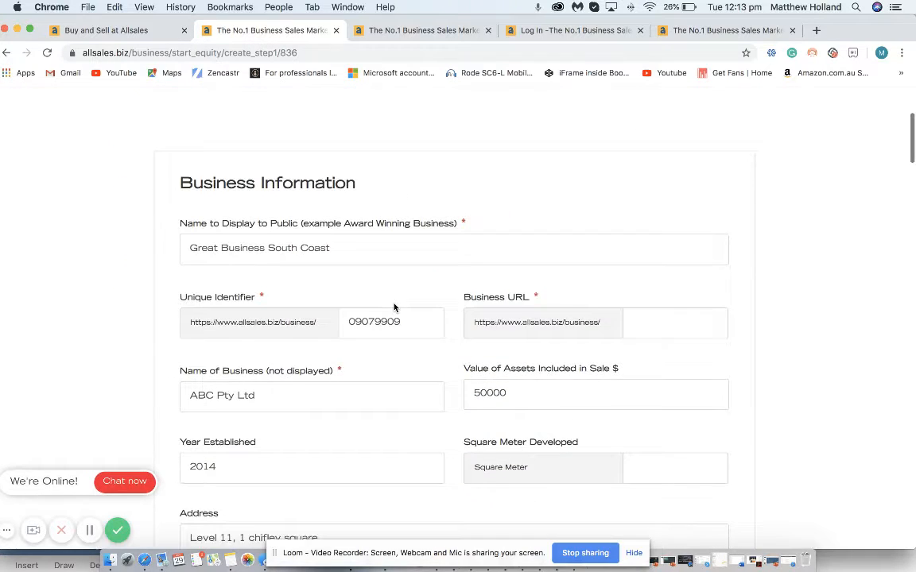
{"action": "scroll", "coordinate": [461, 387], "scroll_direction": "down", "scroll_amount": 1}
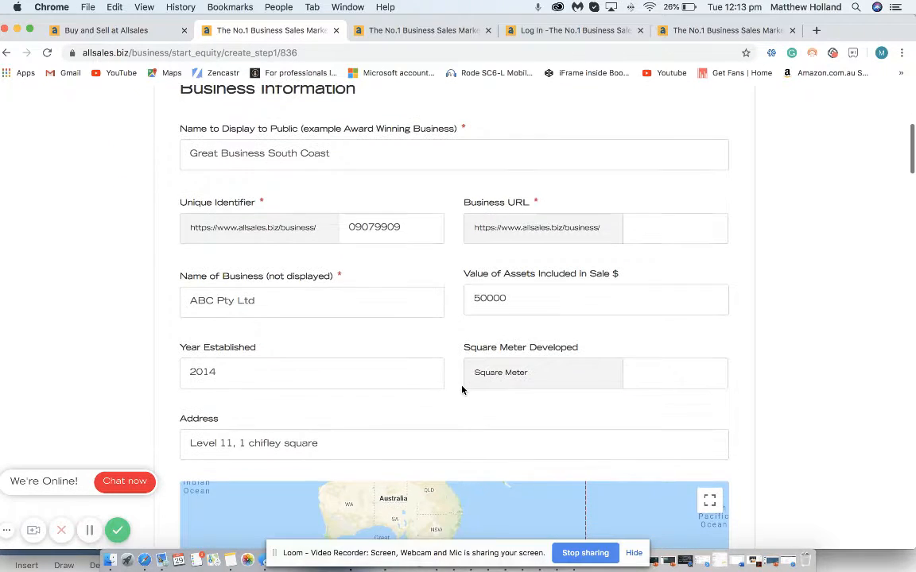
{"action": "scroll", "coordinate": [697, 402], "scroll_direction": "down", "scroll_amount": 4}
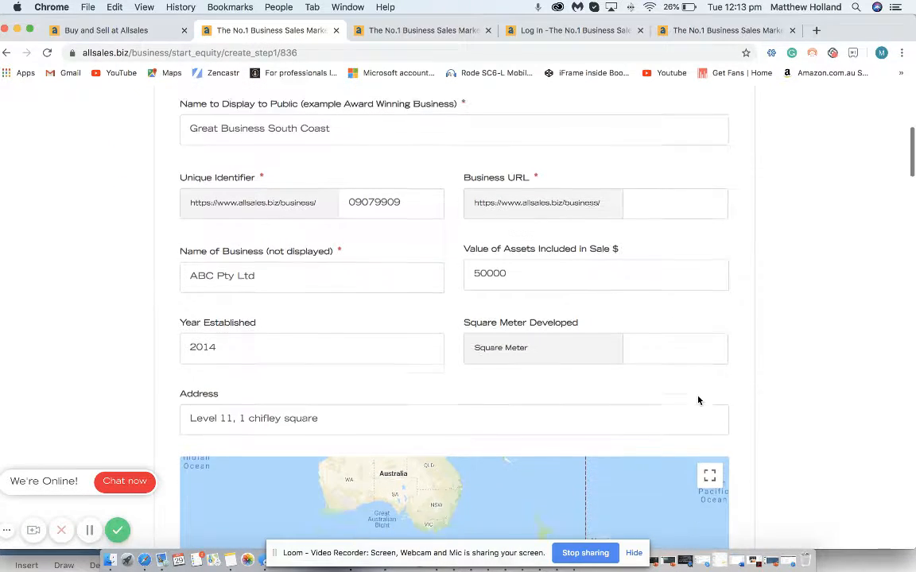
{"action": "scroll", "coordinate": [714, 451], "scroll_direction": "down", "scroll_amount": 2}
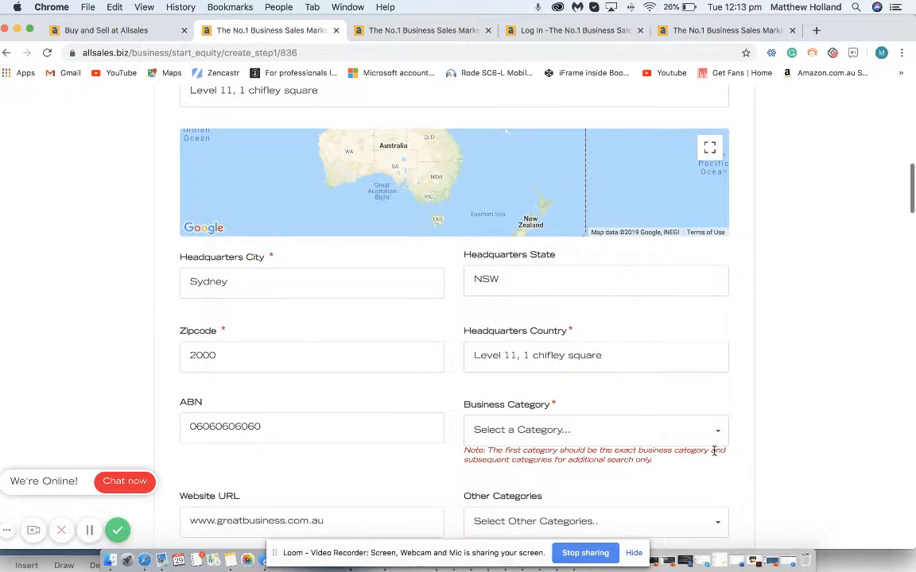
{"action": "scroll", "coordinate": [714, 453], "scroll_direction": "down", "scroll_amount": 2}
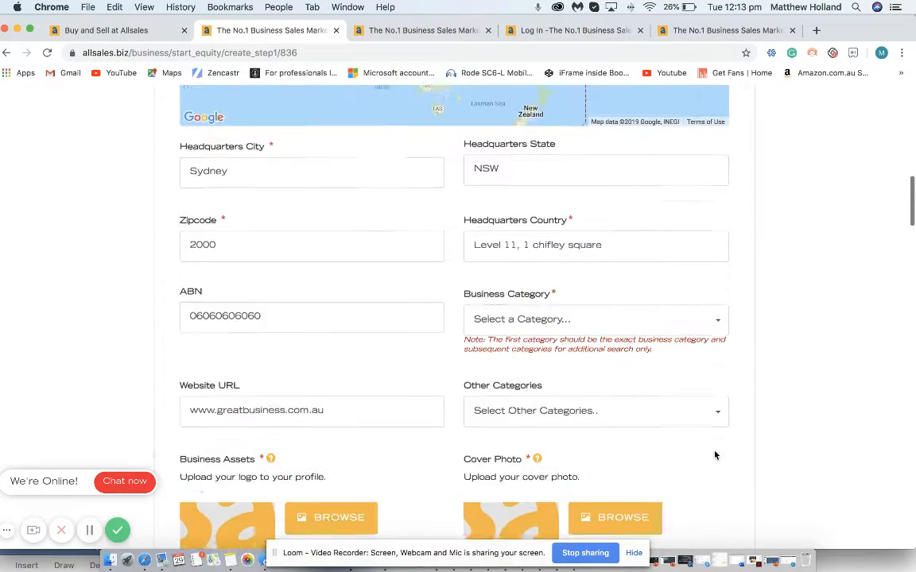
{"action": "scroll", "coordinate": [715, 455], "scroll_direction": "down", "scroll_amount": 7}
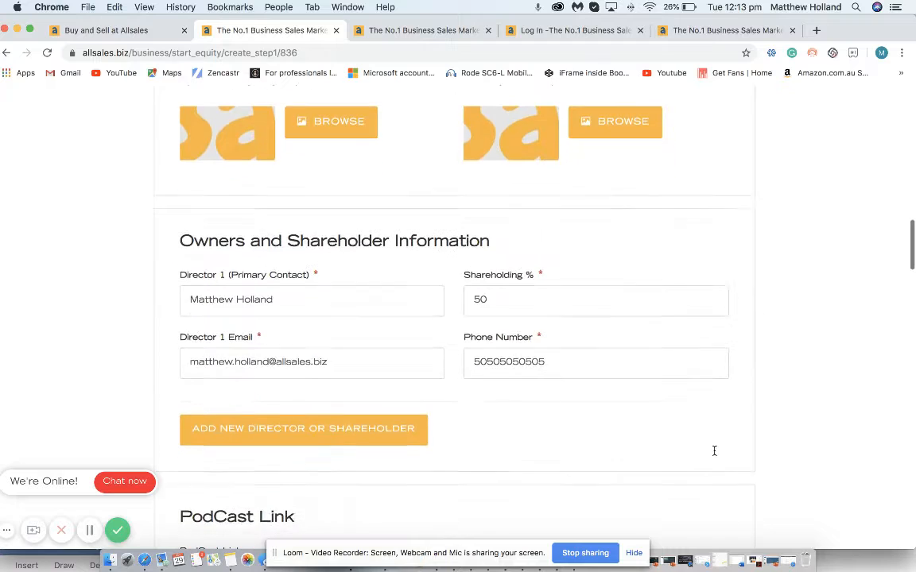
{"action": "scroll", "coordinate": [714, 451], "scroll_direction": "down", "scroll_amount": 6}
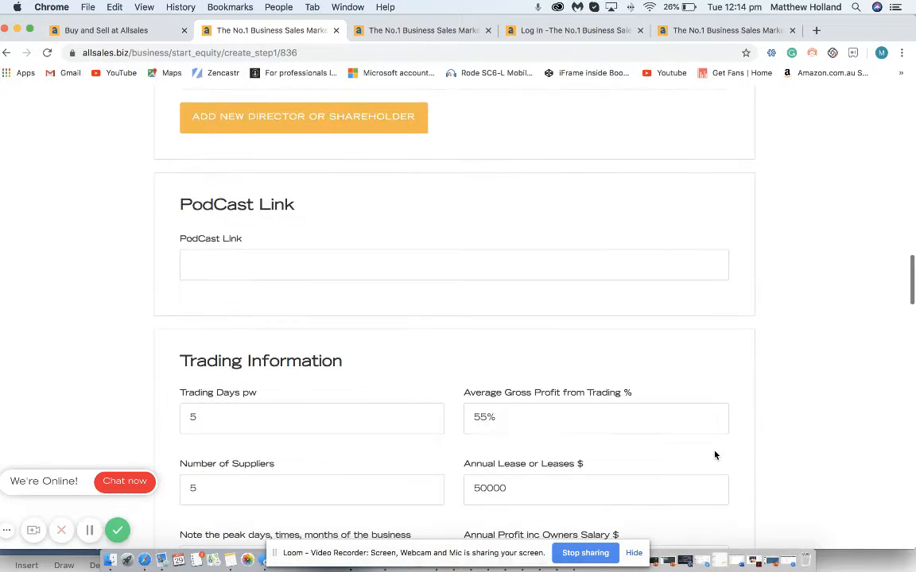
{"action": "scroll", "coordinate": [715, 455], "scroll_direction": "down", "scroll_amount": 7}
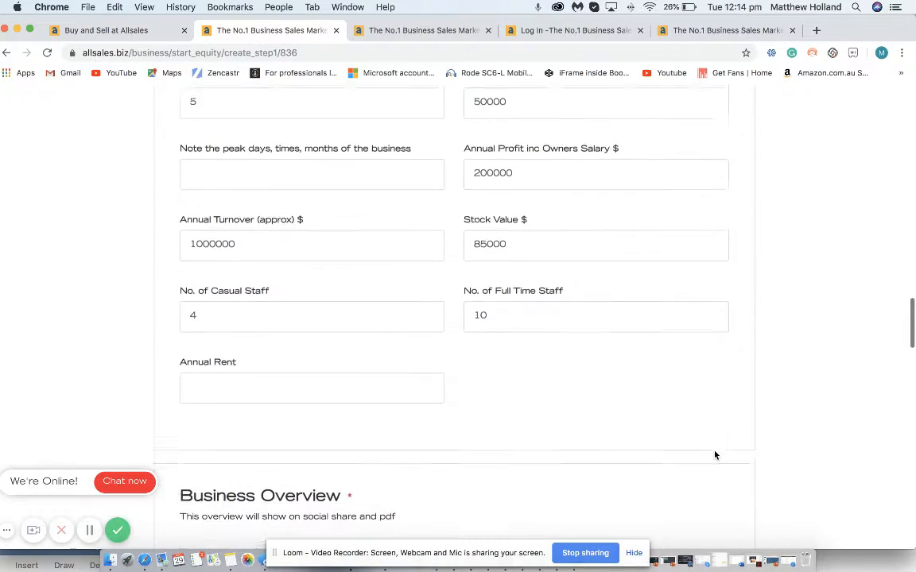
{"action": "scroll", "coordinate": [715, 454], "scroll_direction": "down", "scroll_amount": 8}
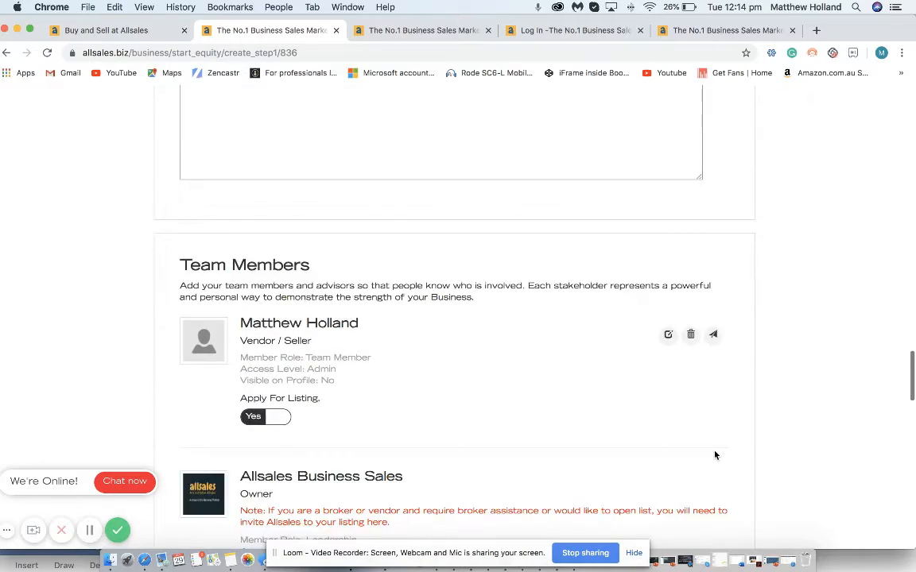
{"action": "scroll", "coordinate": [715, 455], "scroll_direction": "down", "scroll_amount": 3}
{"action": "scroll", "coordinate": [714, 454], "scroll_direction": "up", "scroll_amount": 15}
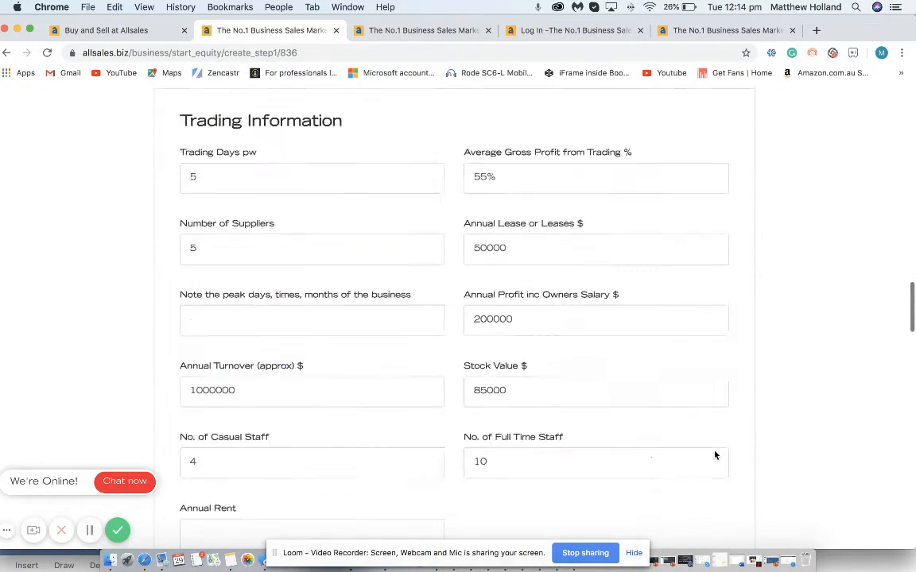
{"action": "scroll", "coordinate": [714, 455], "scroll_direction": "up", "scroll_amount": 20}
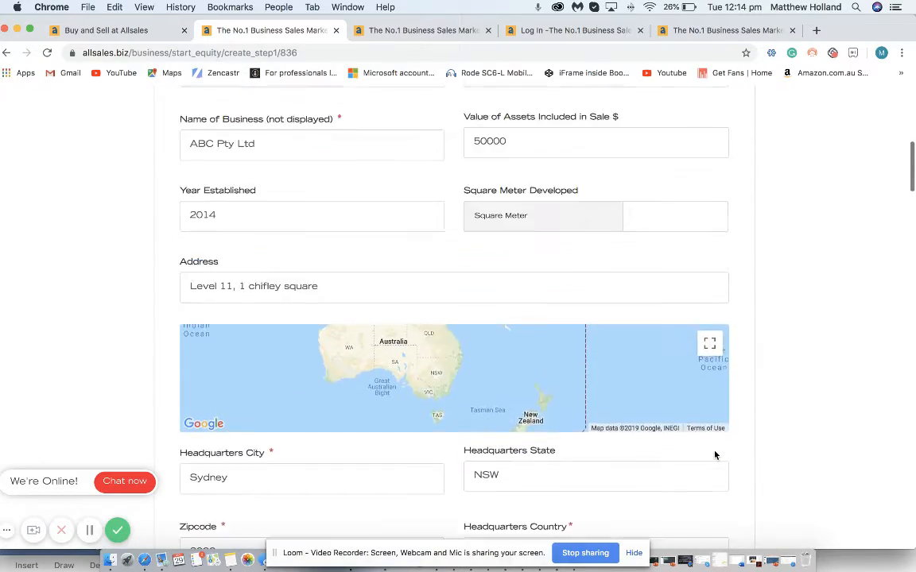
{"action": "scroll", "coordinate": [714, 454], "scroll_direction": "up", "scroll_amount": 6}
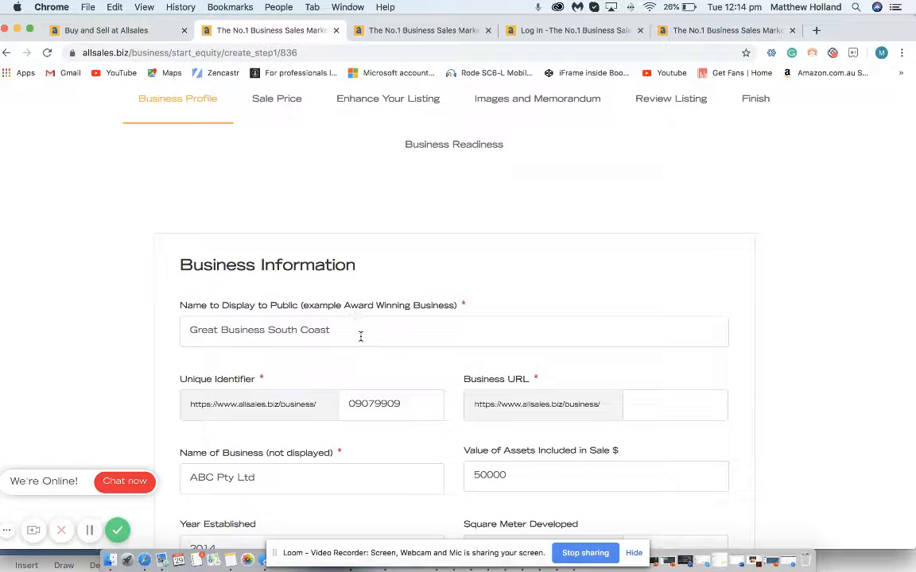
Review the public display name and unique identifier fields, and check the saved suggestions for the Business URL without choosing one.
{"action": "scroll", "coordinate": [357, 385], "scroll_direction": "down", "scroll_amount": 3}
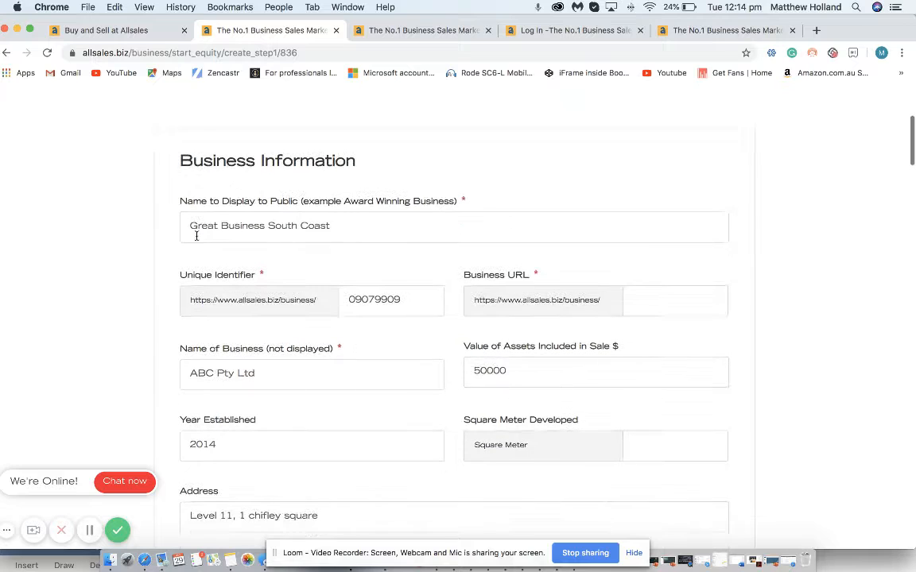
{"action": "scroll", "coordinate": [346, 252], "scroll_direction": "down", "scroll_amount": 1}
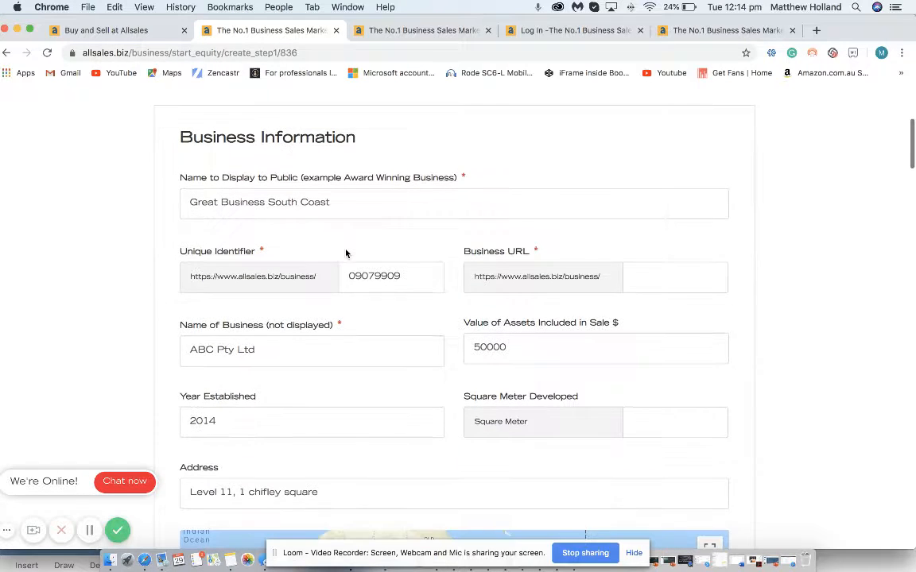
{"action": "scroll", "coordinate": [447, 347], "scroll_direction": "down", "scroll_amount": 1}
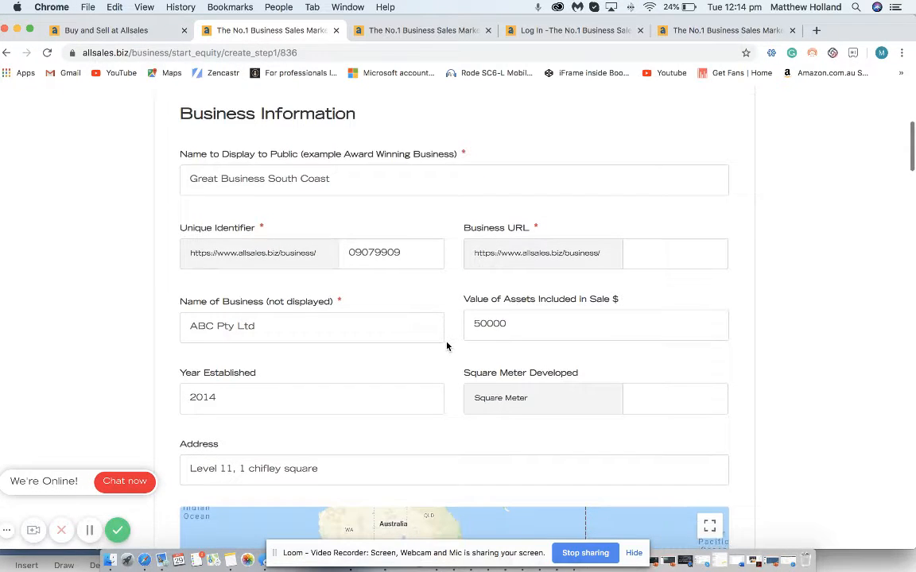
{"action": "scroll", "coordinate": [446, 347], "scroll_direction": "down", "scroll_amount": 1}
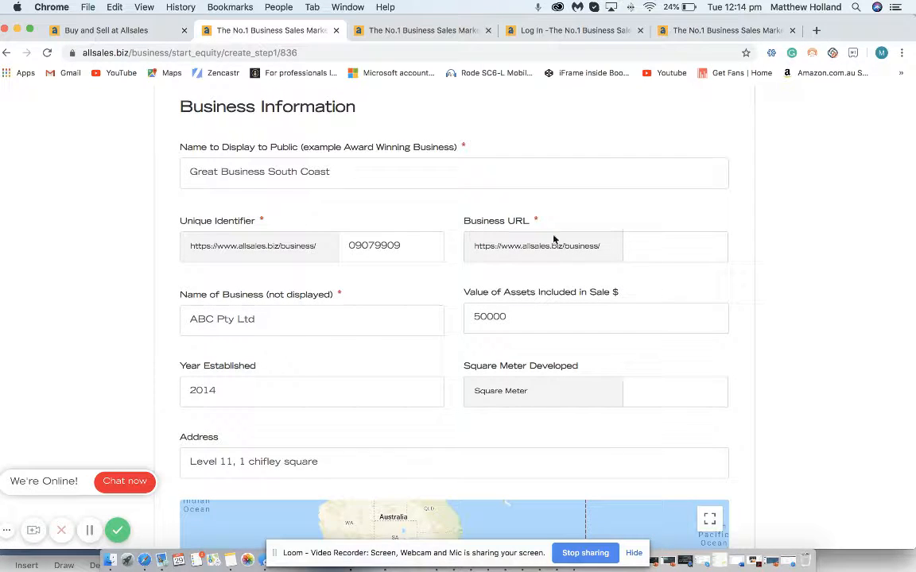
{"action": "left_click", "coordinate": [666, 250]}
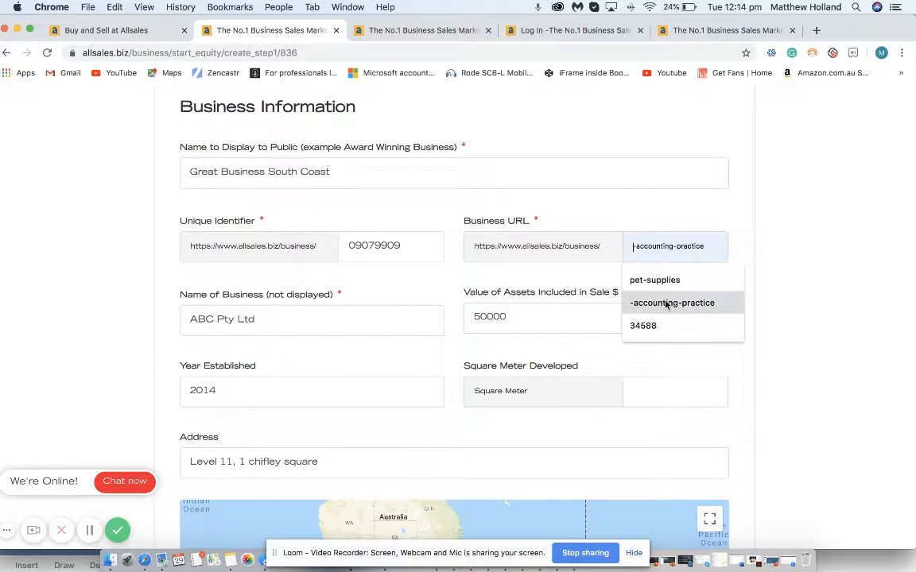
{"action": "left_click", "coordinate": [657, 209]}
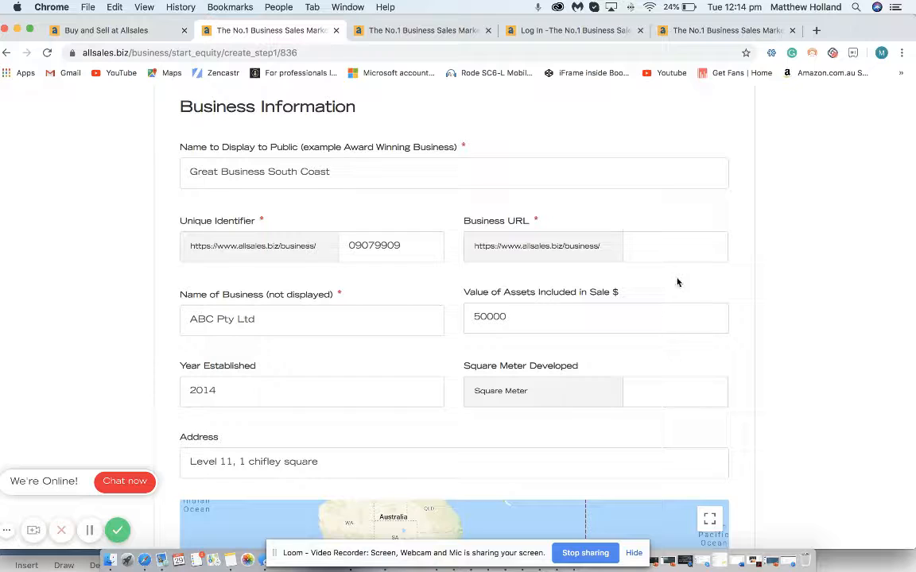
Examine the business name, value of assets, year established, Square Meter Developed and address fields in Business Information.
{"action": "scroll", "coordinate": [677, 280], "scroll_direction": "down", "scroll_amount": 1}
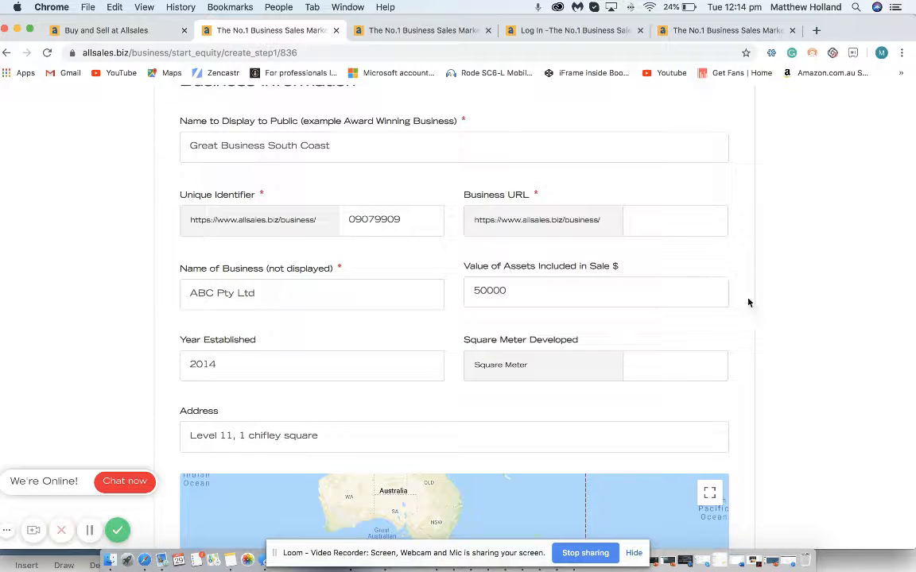
{"action": "scroll", "coordinate": [748, 351], "scroll_direction": "down", "scroll_amount": 1}
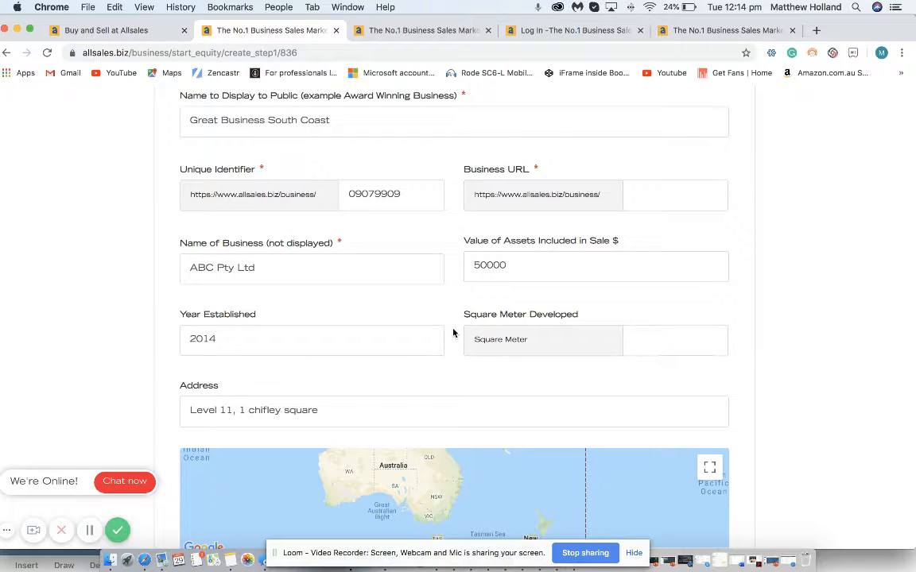
{"action": "scroll", "coordinate": [453, 332], "scroll_direction": "up", "scroll_amount": 1}
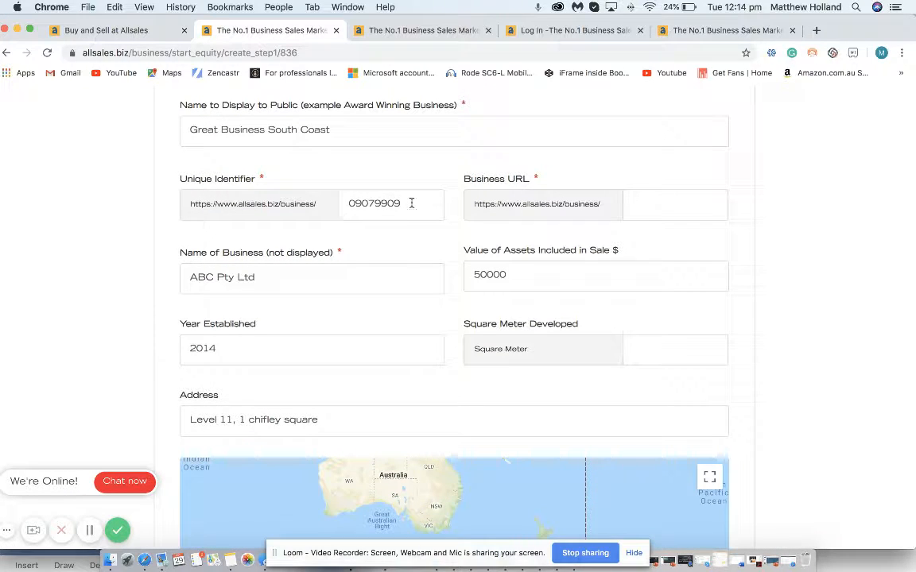
{"action": "scroll", "coordinate": [456, 320], "scroll_direction": "down", "scroll_amount": 1}
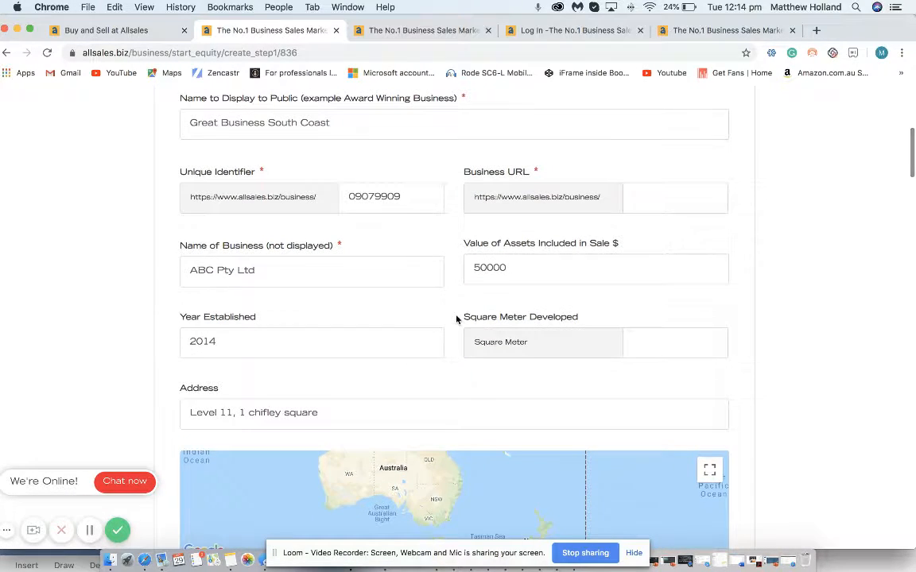
{"action": "scroll", "coordinate": [456, 319], "scroll_direction": "down", "scroll_amount": 1}
{"action": "scroll", "coordinate": [457, 319], "scroll_direction": "down", "scroll_amount": 1}
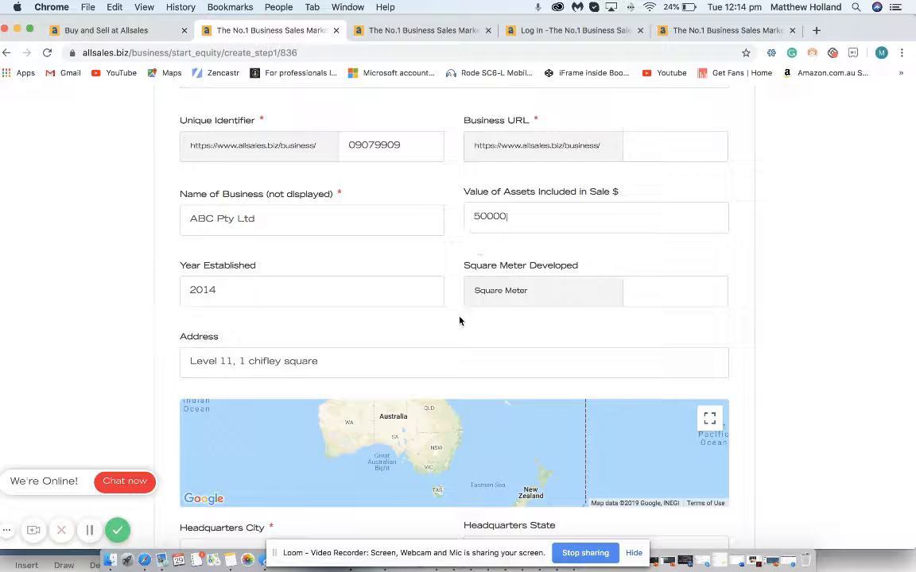
{"action": "scroll", "coordinate": [459, 321], "scroll_direction": "down", "scroll_amount": 1}
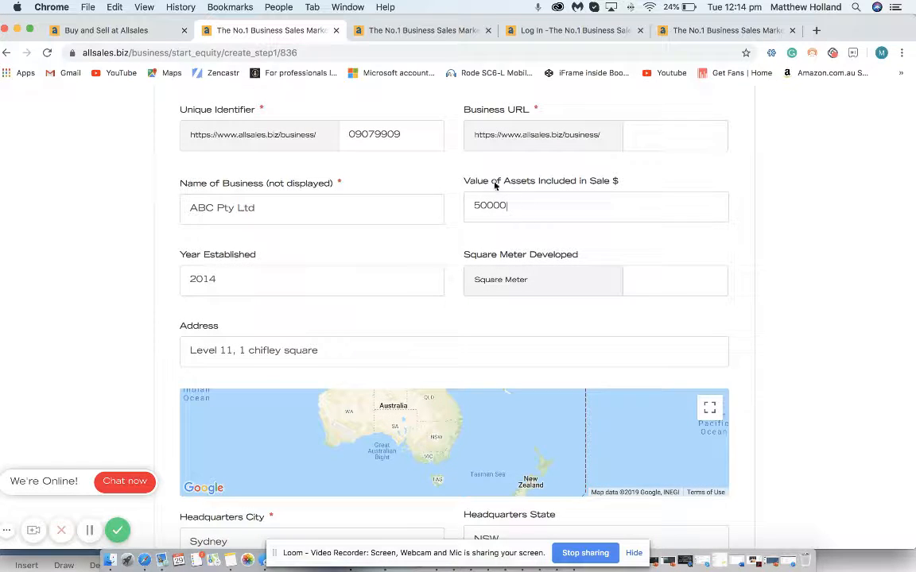
{"action": "left_click", "coordinate": [660, 281]}
{"action": "left_click", "coordinate": [564, 326]}
{"action": "left_click", "coordinate": [295, 284]}
Set the Business Category to All Categories and add Business Services and Real Estate Services as other categories.
{"action": "scroll", "coordinate": [461, 323], "scroll_direction": "down", "scroll_amount": 10}
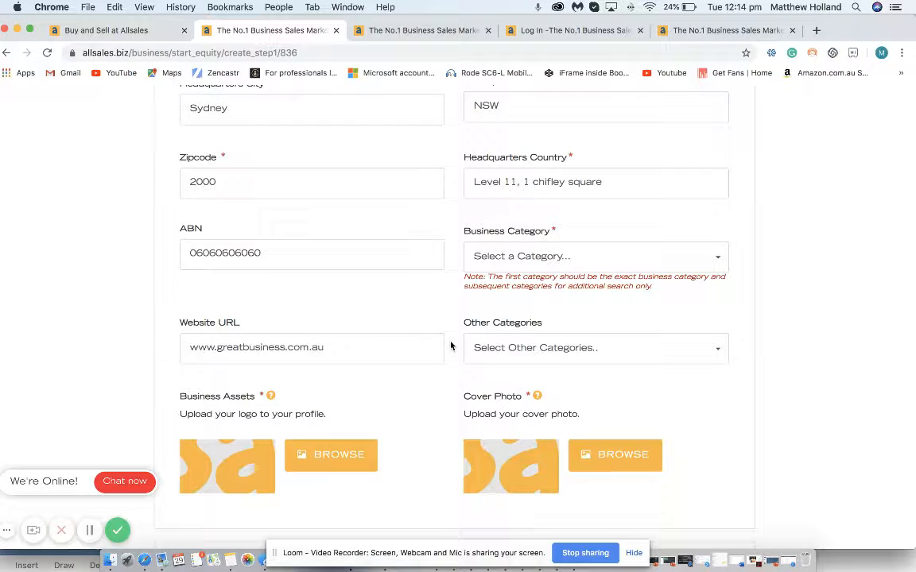
{"action": "left_click", "coordinate": [552, 262]}
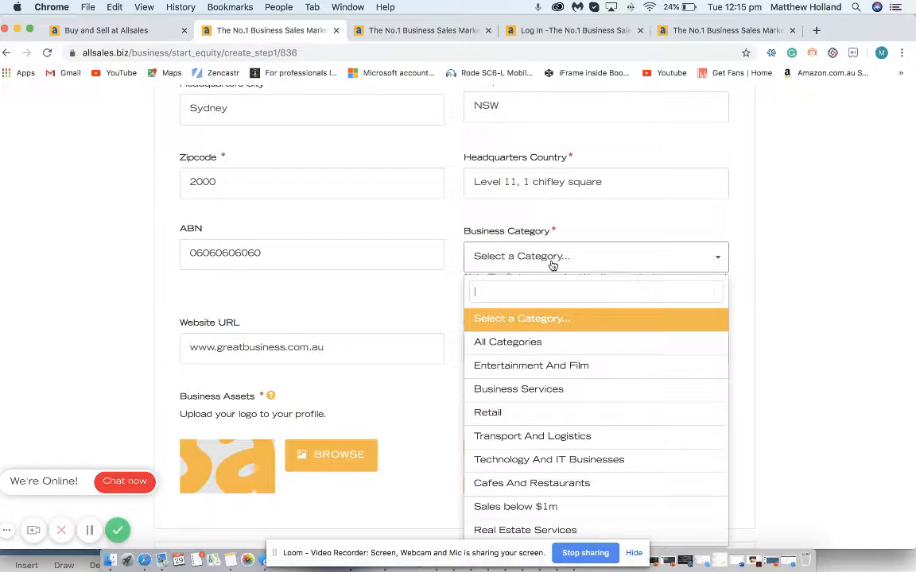
{"action": "left_click", "coordinate": [546, 345]}
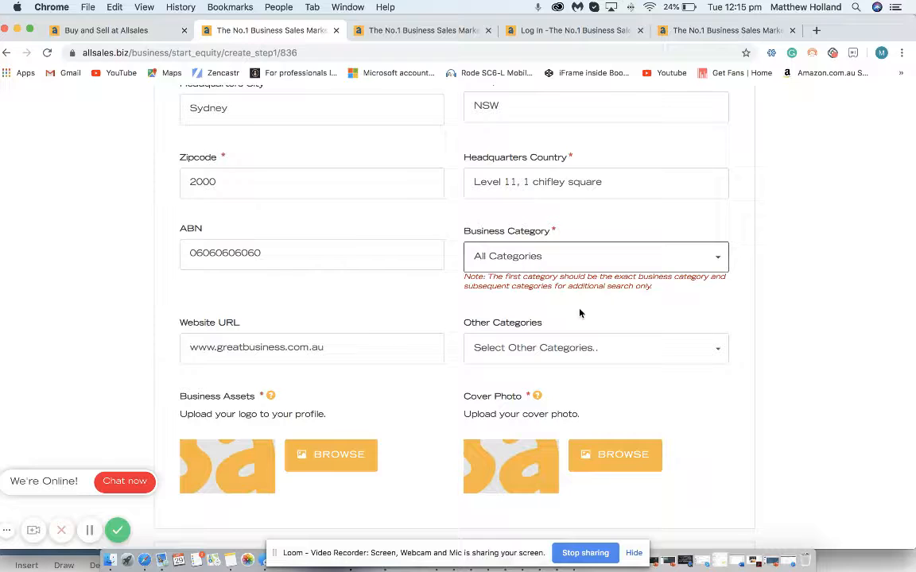
{"action": "left_click", "coordinate": [581, 349]}
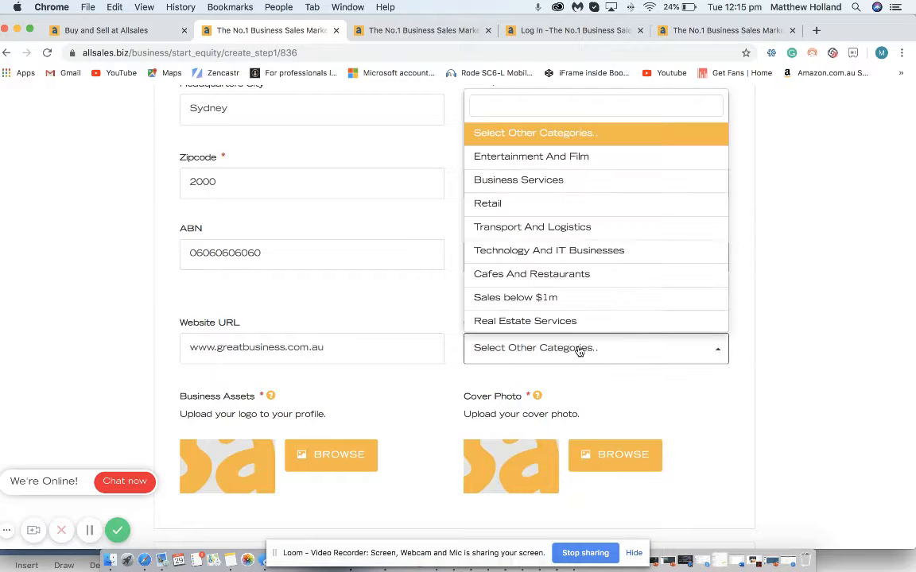
{"action": "left_click", "coordinate": [529, 180]}
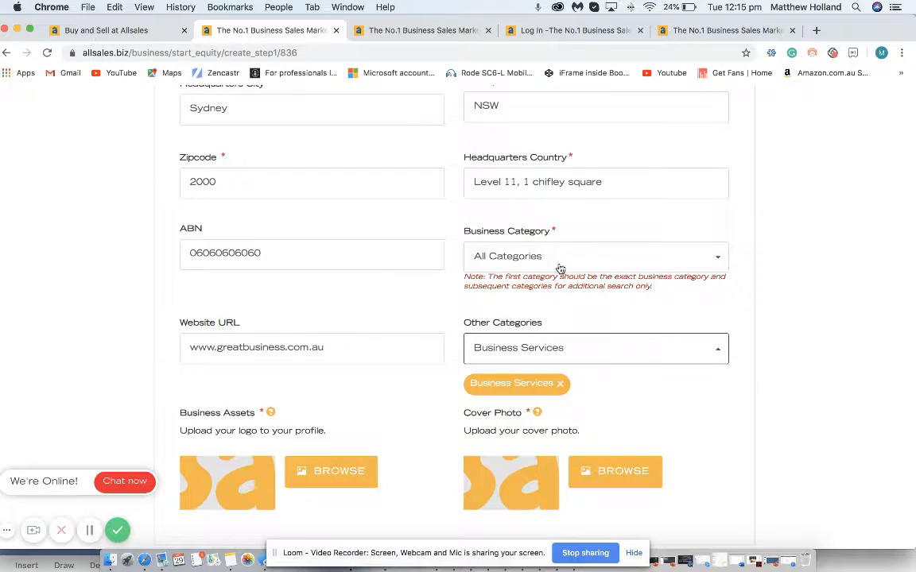
{"action": "left_click", "coordinate": [627, 362]}
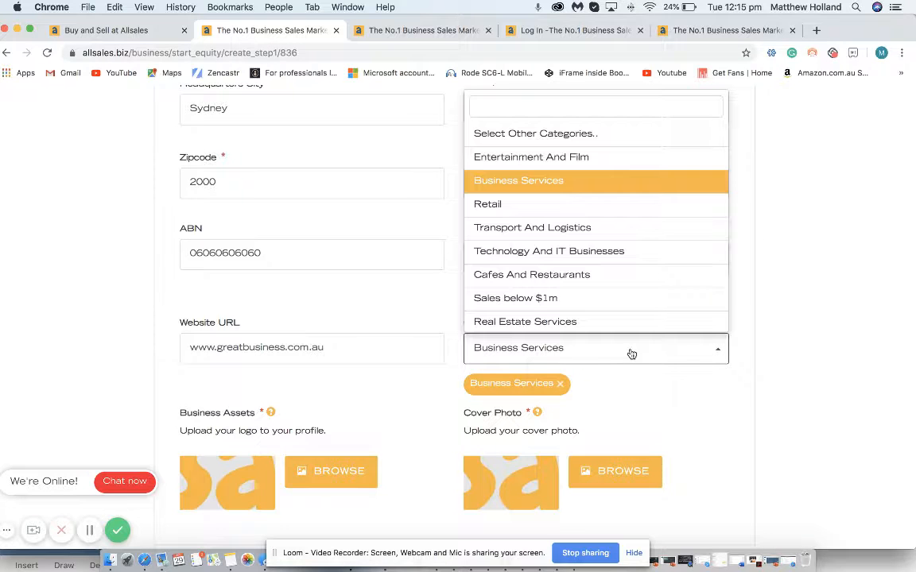
{"action": "left_click", "coordinate": [574, 321]}
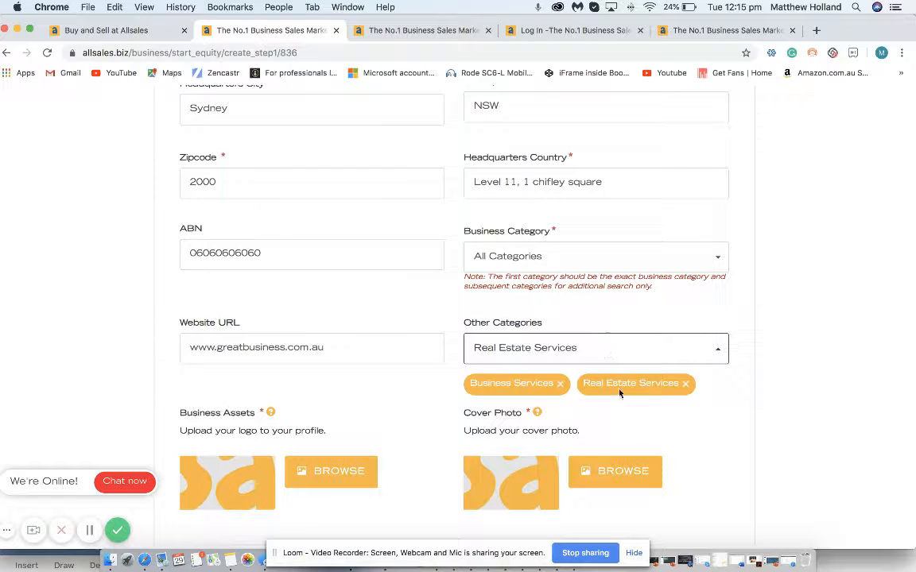
Review the Website URL field and the logo and cover photo upload options under Business Assets and Cover Photo.
{"action": "scroll", "coordinate": [642, 434], "scroll_direction": "down", "scroll_amount": 2}
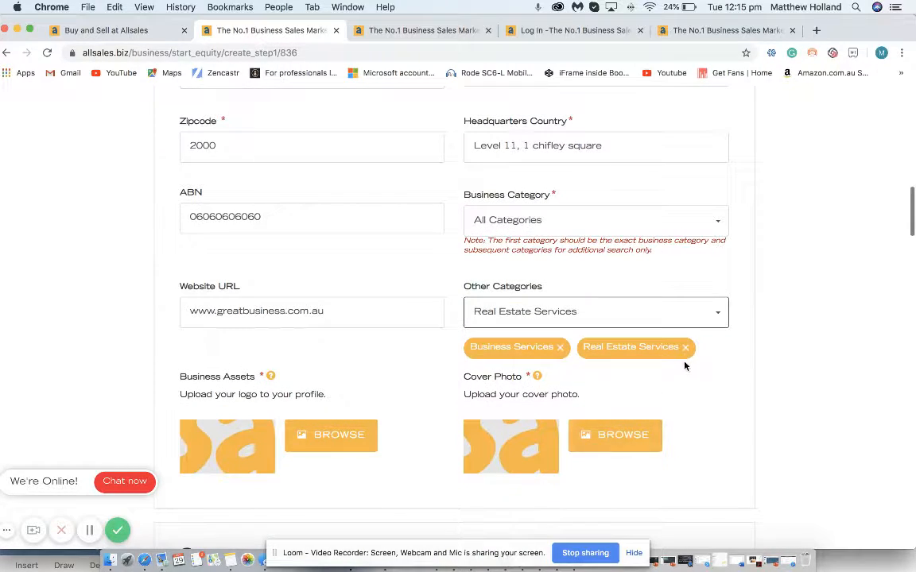
{"action": "scroll", "coordinate": [706, 401], "scroll_direction": "down", "scroll_amount": 3}
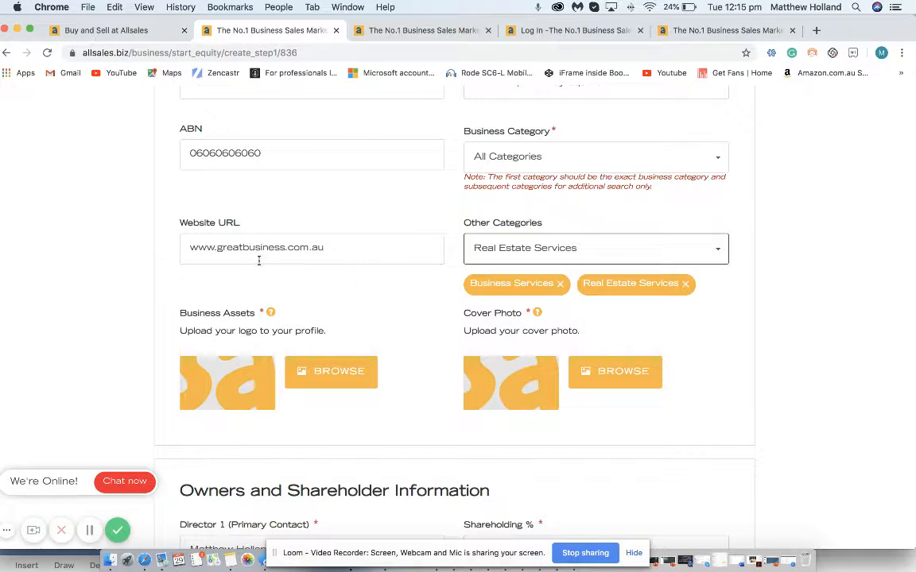
{"action": "scroll", "coordinate": [425, 324], "scroll_direction": "up", "scroll_amount": 1}
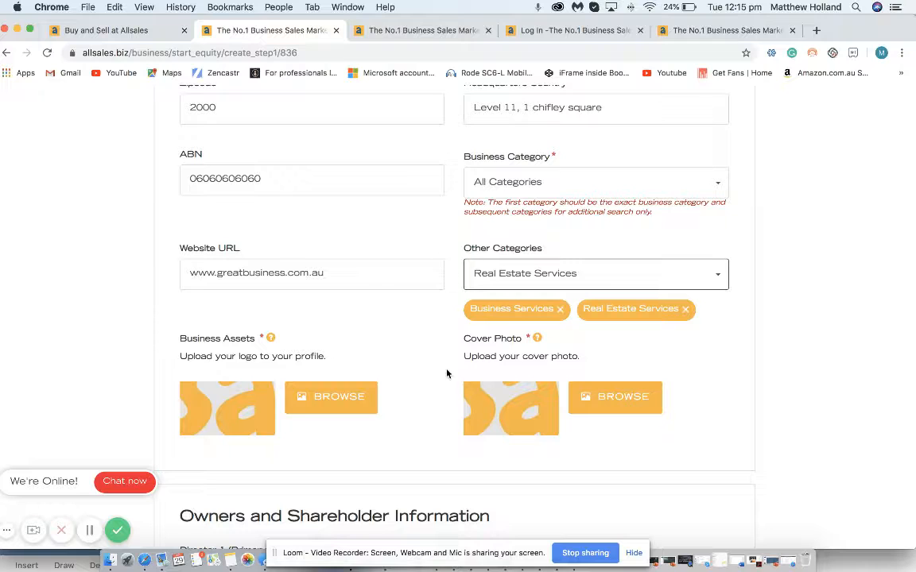
{"action": "scroll", "coordinate": [446, 372], "scroll_direction": "down", "scroll_amount": 2}
{"action": "scroll", "coordinate": [447, 373], "scroll_direction": "down", "scroll_amount": 2}
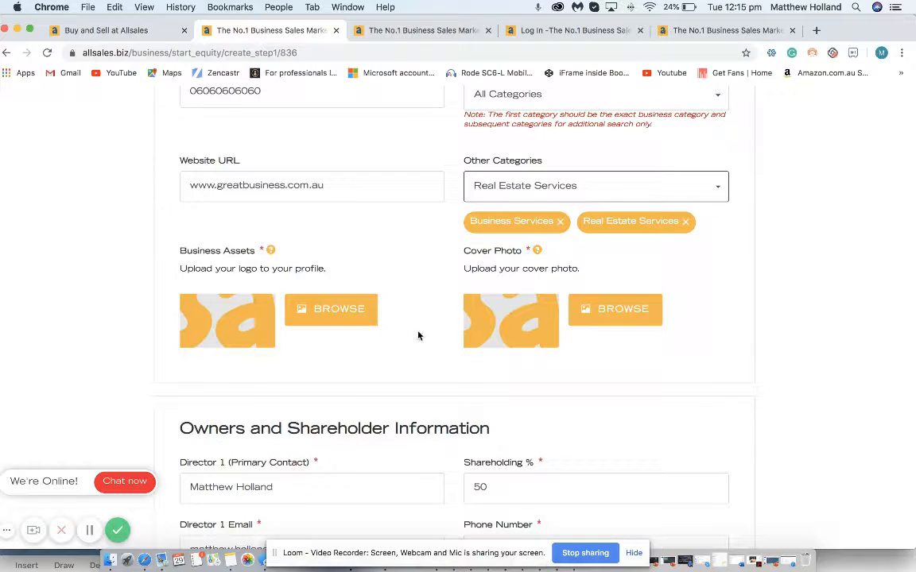
Review the director name, shareholding percentage, email and phone number fields under Owners and Shareholder Information.
{"action": "scroll", "coordinate": [418, 350], "scroll_direction": "down", "scroll_amount": 1}
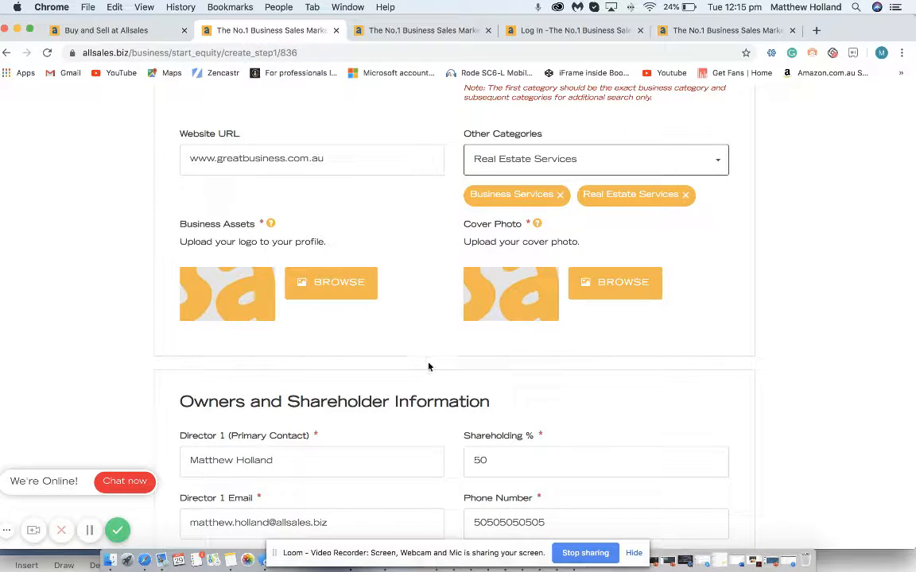
{"action": "scroll", "coordinate": [428, 365], "scroll_direction": "down", "scroll_amount": 1}
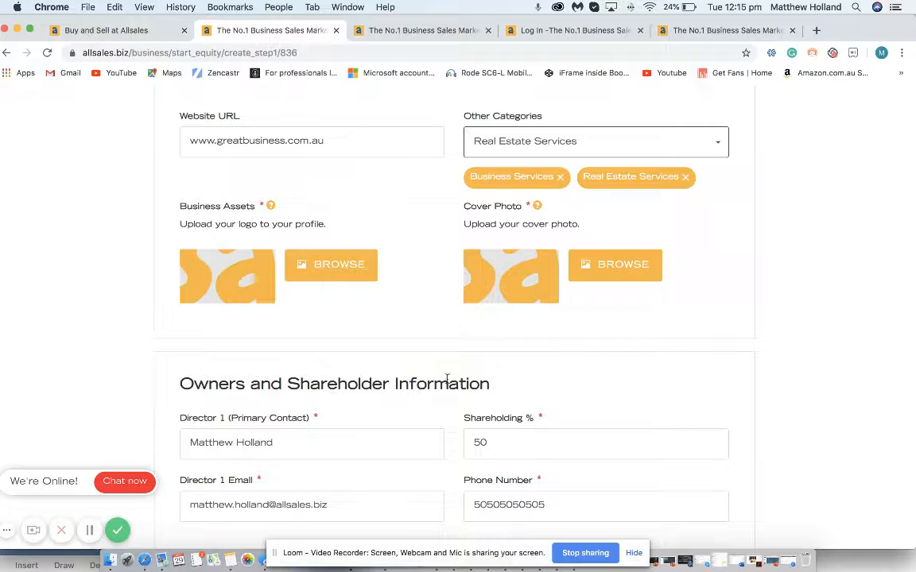
{"action": "scroll", "coordinate": [442, 417], "scroll_direction": "down", "scroll_amount": 3}
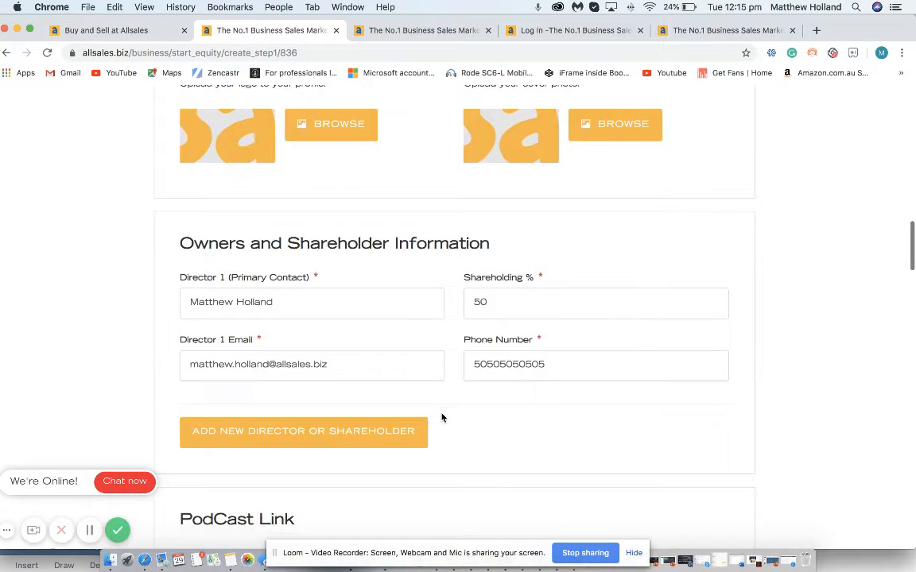
{"action": "scroll", "coordinate": [461, 409], "scroll_direction": "down", "scroll_amount": 1}
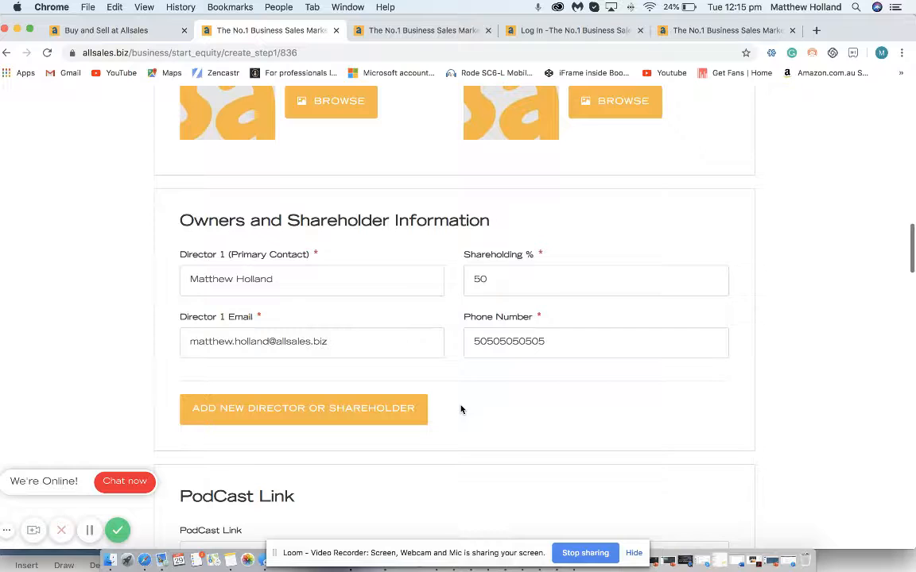
{"action": "scroll", "coordinate": [461, 409], "scroll_direction": "down", "scroll_amount": 1}
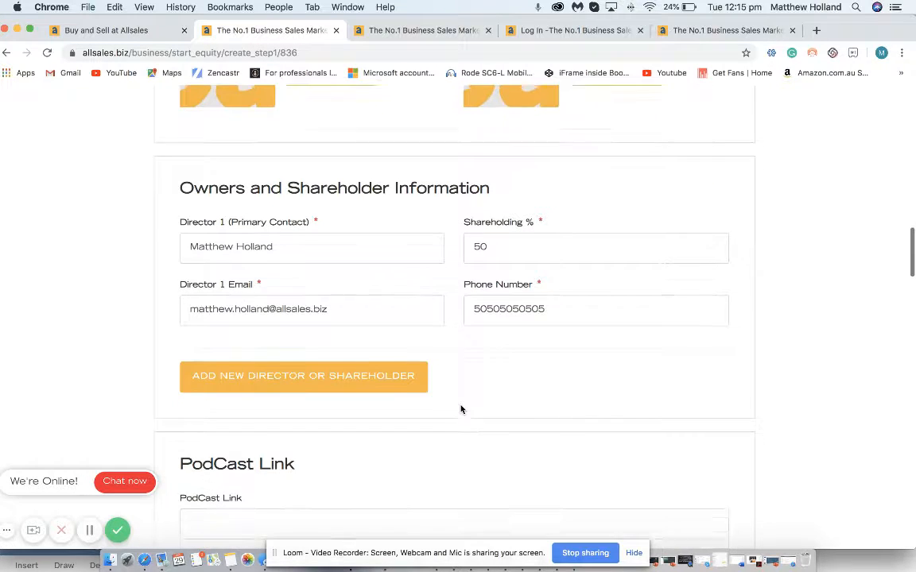
{"action": "scroll", "coordinate": [461, 409], "scroll_direction": "down", "scroll_amount": 1}
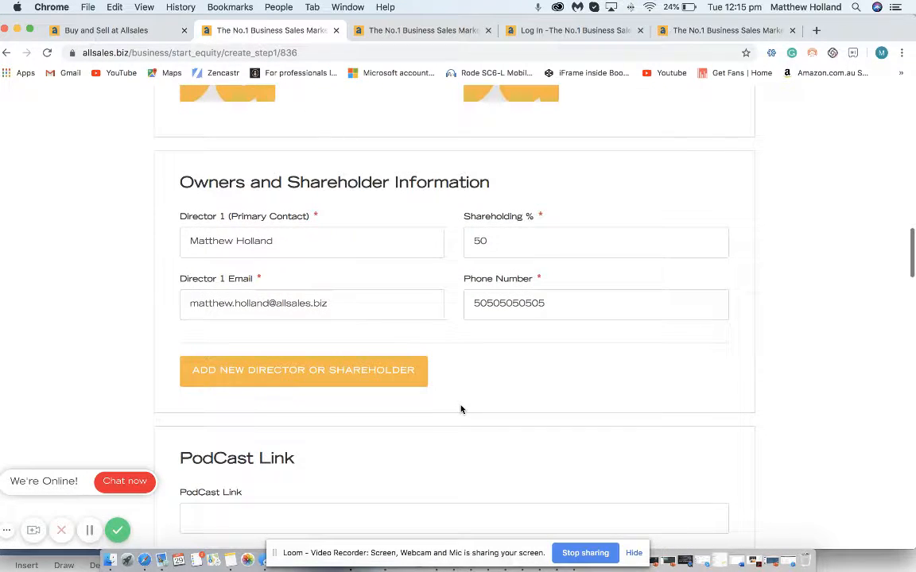
{"action": "scroll", "coordinate": [461, 410], "scroll_direction": "down", "scroll_amount": 1}
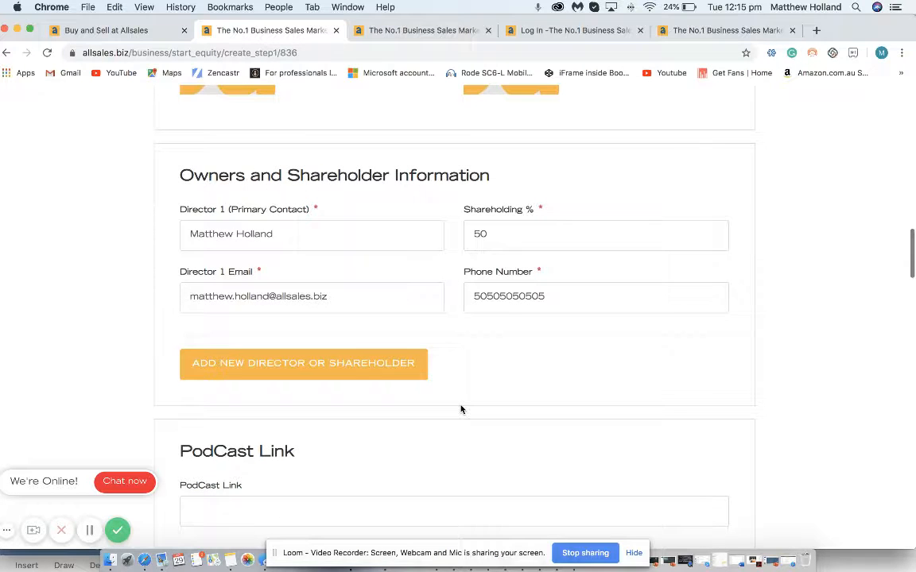
{"action": "scroll", "coordinate": [461, 409], "scroll_direction": "down", "scroll_amount": 2}
{"action": "left_click", "coordinate": [508, 208]}
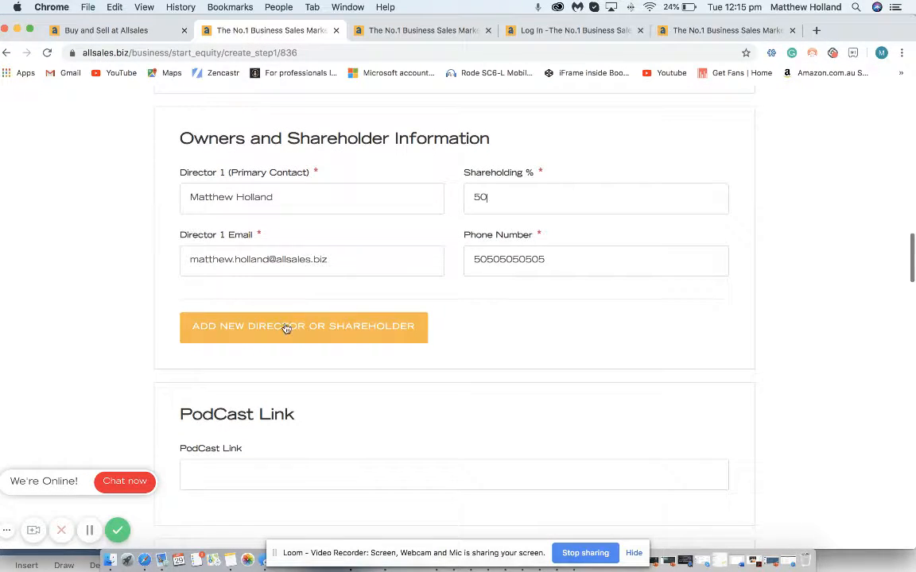
Add a blank entry for another director or shareholder under the first director, and delete it again.
{"action": "left_click", "coordinate": [420, 336]}
{"action": "scroll", "coordinate": [455, 351], "scroll_direction": "down", "scroll_amount": 1}
{"action": "left_click", "coordinate": [496, 294]}
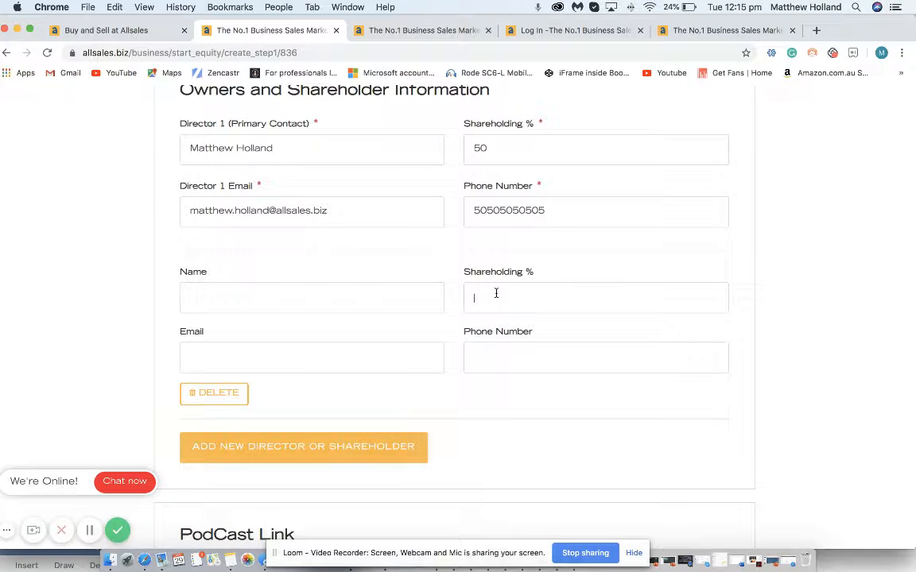
{"action": "left_click", "coordinate": [225, 395]}
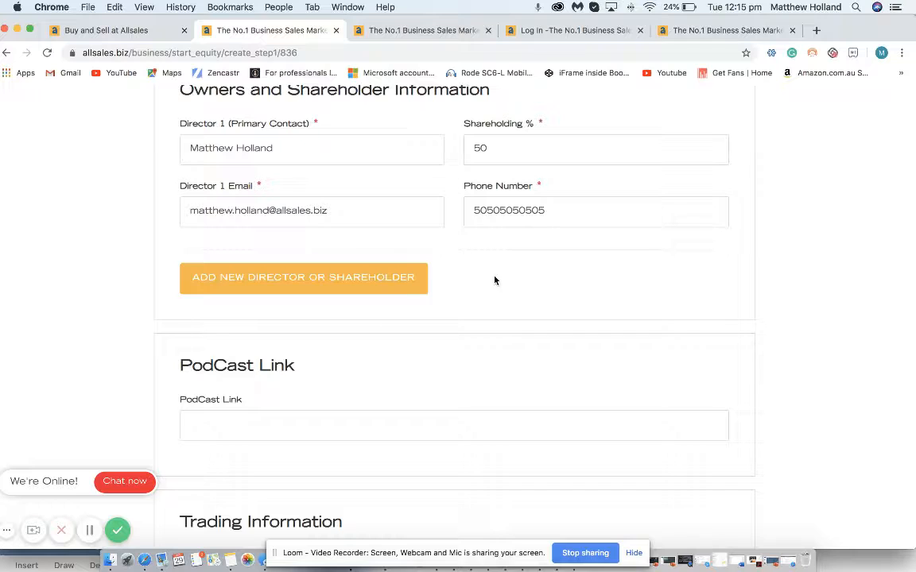
Examine the empty PodCast Link field and the Trading Information fields, from trading days per week through annual rent.
{"action": "scroll", "coordinate": [494, 280], "scroll_direction": "down", "scroll_amount": 1}
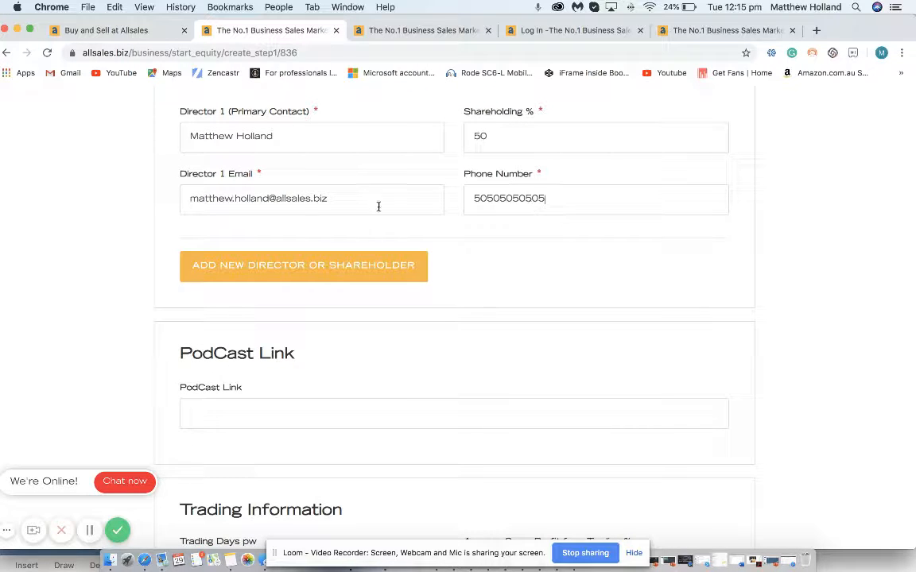
{"action": "scroll", "coordinate": [490, 308], "scroll_direction": "down", "scroll_amount": 5}
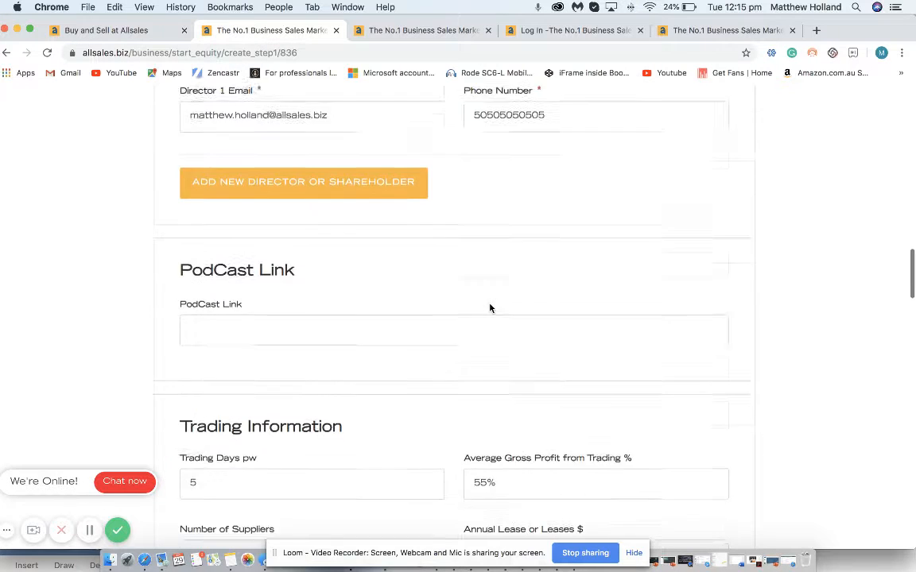
{"action": "scroll", "coordinate": [489, 308], "scroll_direction": "down", "scroll_amount": 2}
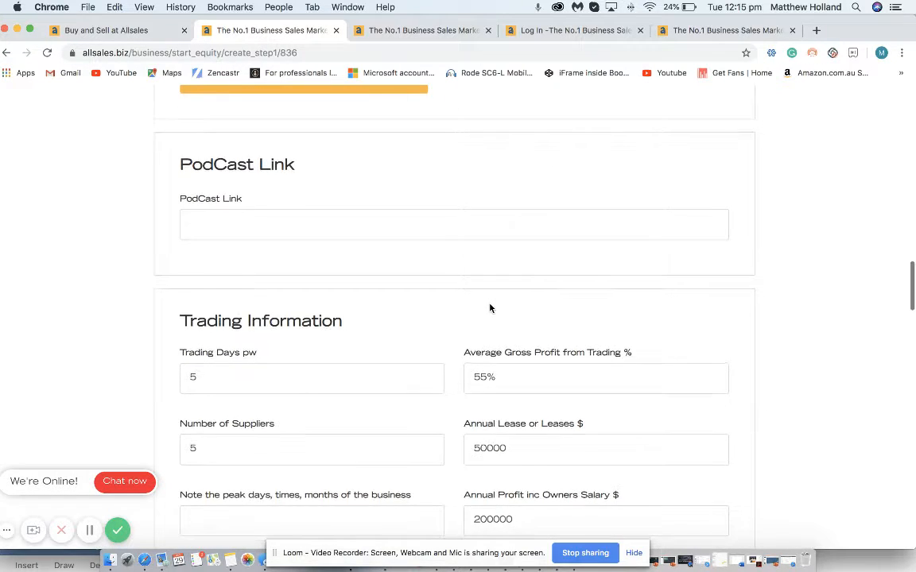
{"action": "left_click", "coordinate": [214, 188]}
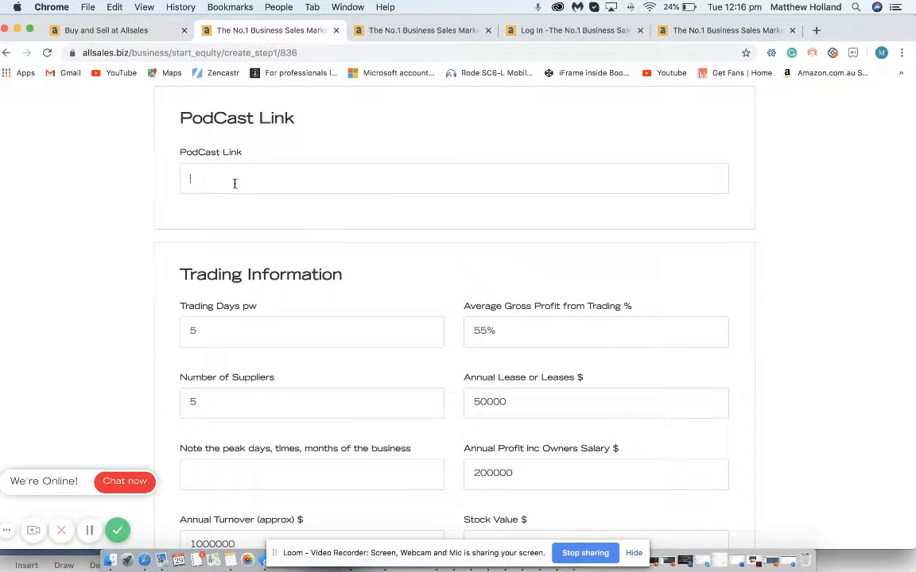
{"action": "scroll", "coordinate": [419, 219], "scroll_direction": "down", "scroll_amount": 1}
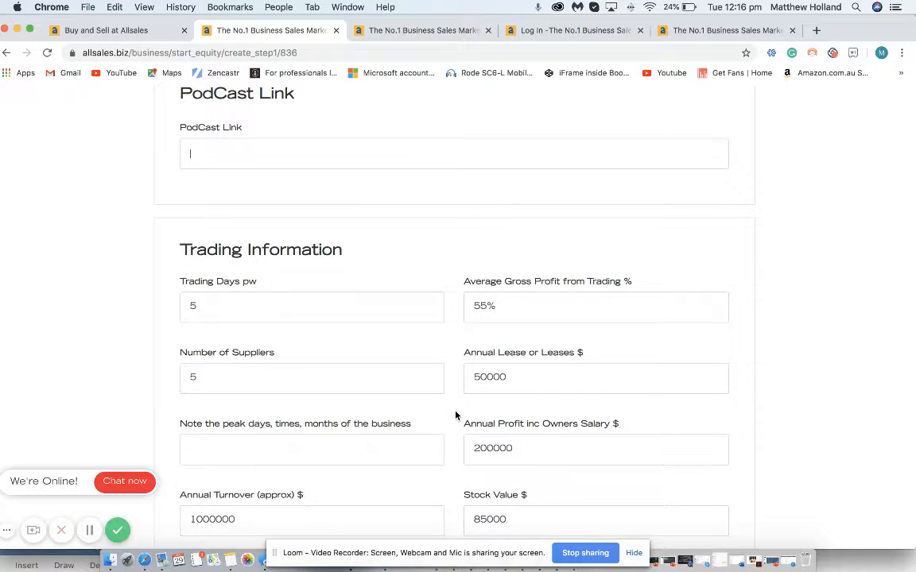
{"action": "scroll", "coordinate": [456, 417], "scroll_direction": "down", "scroll_amount": 3}
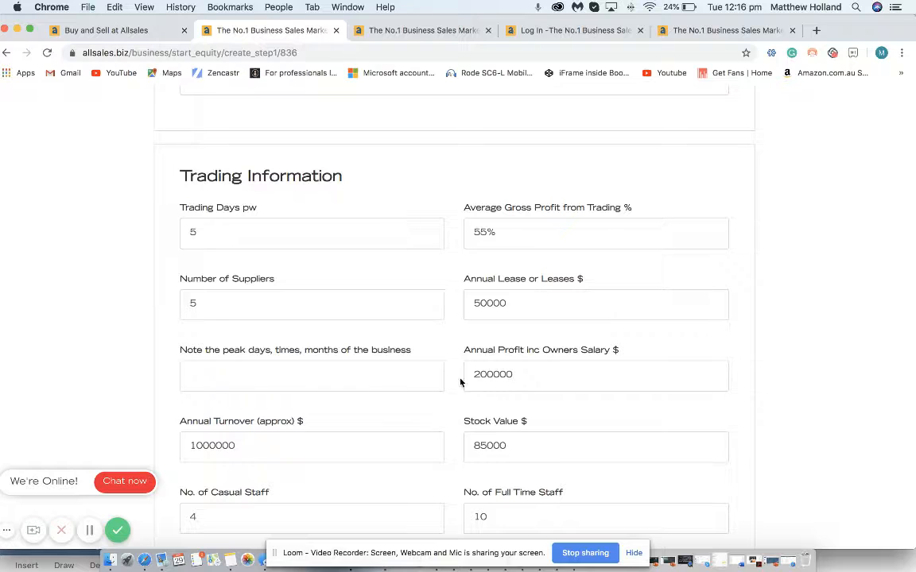
{"action": "scroll", "coordinate": [460, 419], "scroll_direction": "down", "scroll_amount": 4}
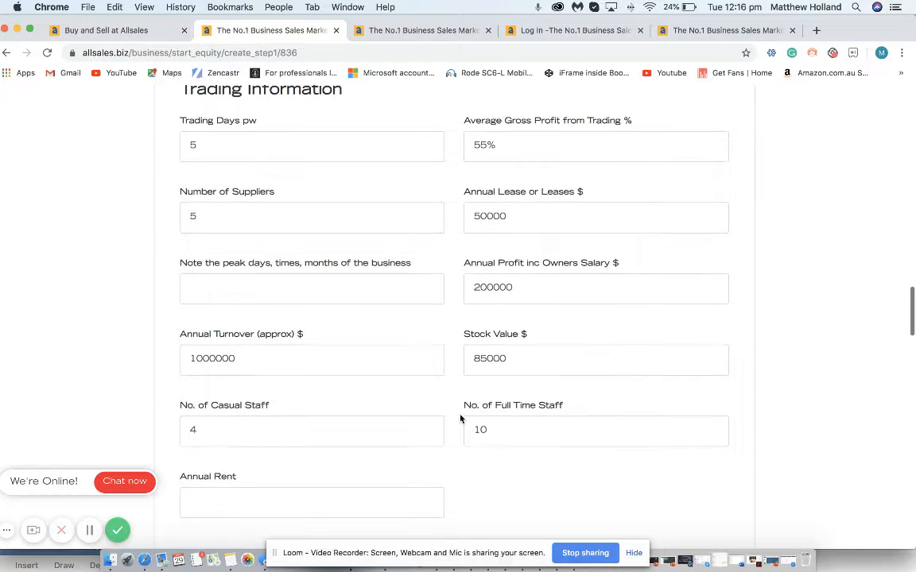
{"action": "scroll", "coordinate": [460, 419], "scroll_direction": "down", "scroll_amount": 4}
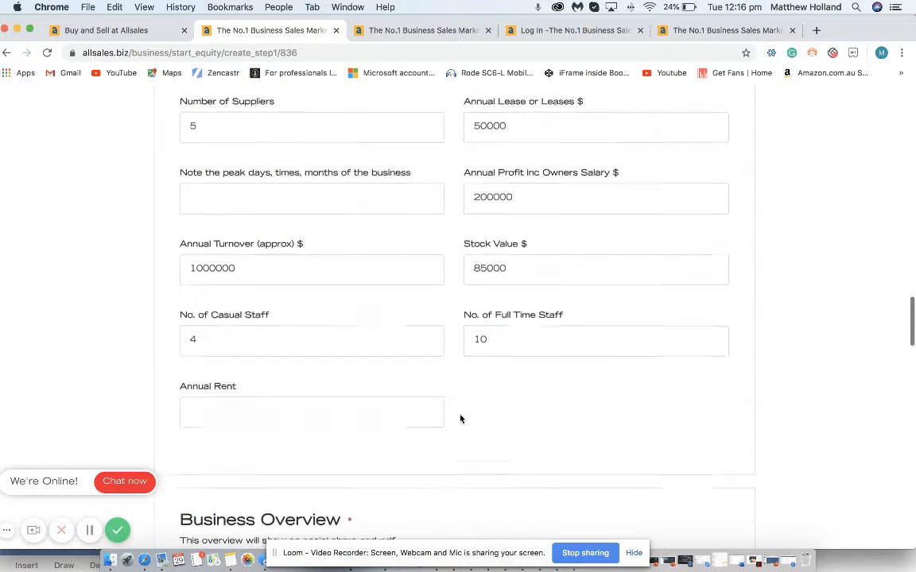
{"action": "scroll", "coordinate": [460, 419], "scroll_direction": "down", "scroll_amount": 4}
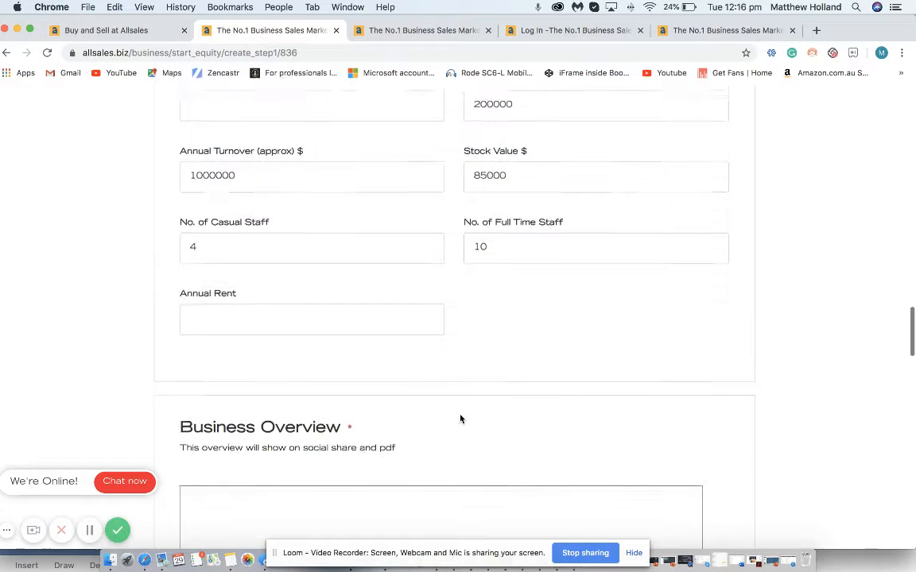
{"action": "scroll", "coordinate": [459, 418], "scroll_direction": "down", "scroll_amount": 6}
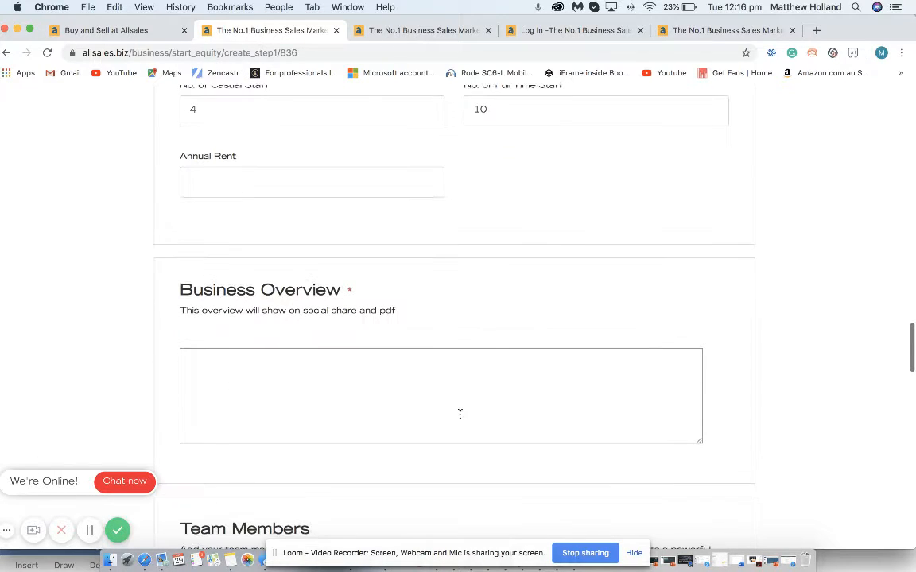
Enter "Test" as the Business Overview text, and review the note on where the overview is shown.
{"action": "scroll", "coordinate": [460, 414], "scroll_direction": "down", "scroll_amount": 3}
{"action": "left_click", "coordinate": [307, 327]}
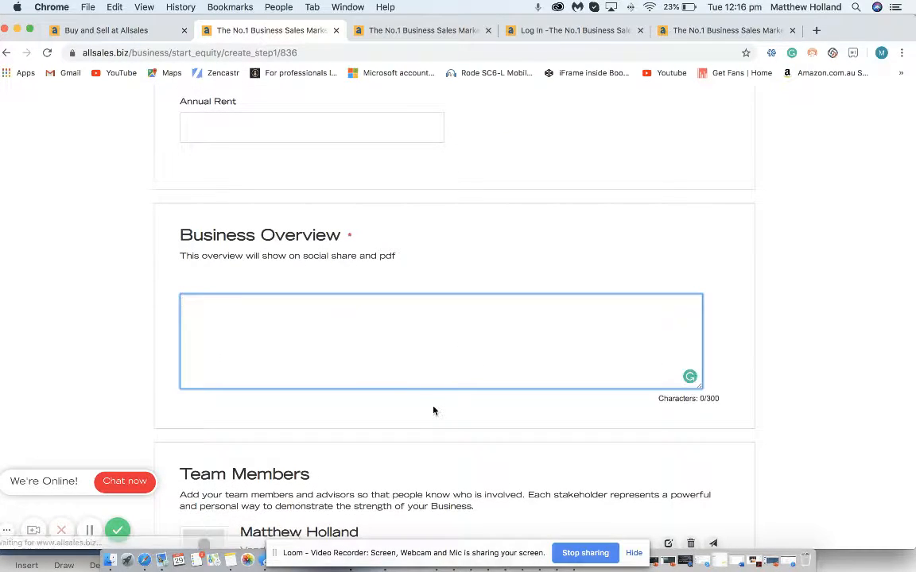
{"action": "scroll", "coordinate": [433, 411], "scroll_direction": "down", "scroll_amount": 4}
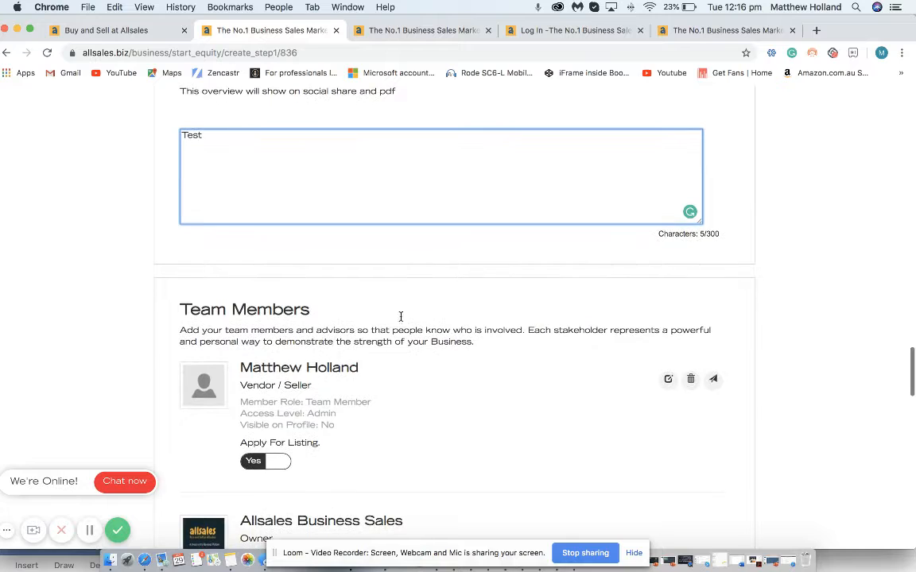
{"action": "scroll", "coordinate": [394, 266], "scroll_direction": "up", "scroll_amount": 3}
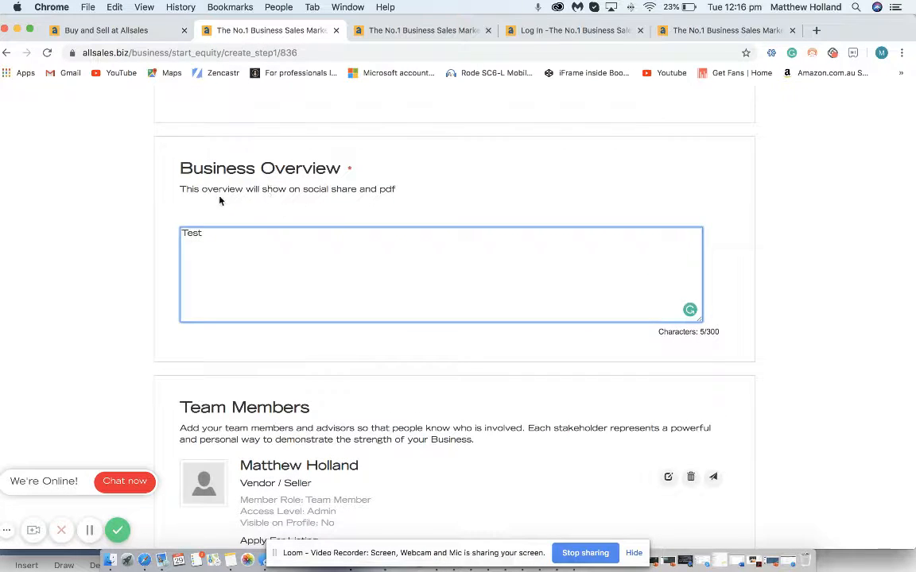
{"action": "left_click_drag", "start_coordinate": [291, 190], "coordinate": [354, 191]}
{"action": "left_click", "coordinate": [378, 208]}
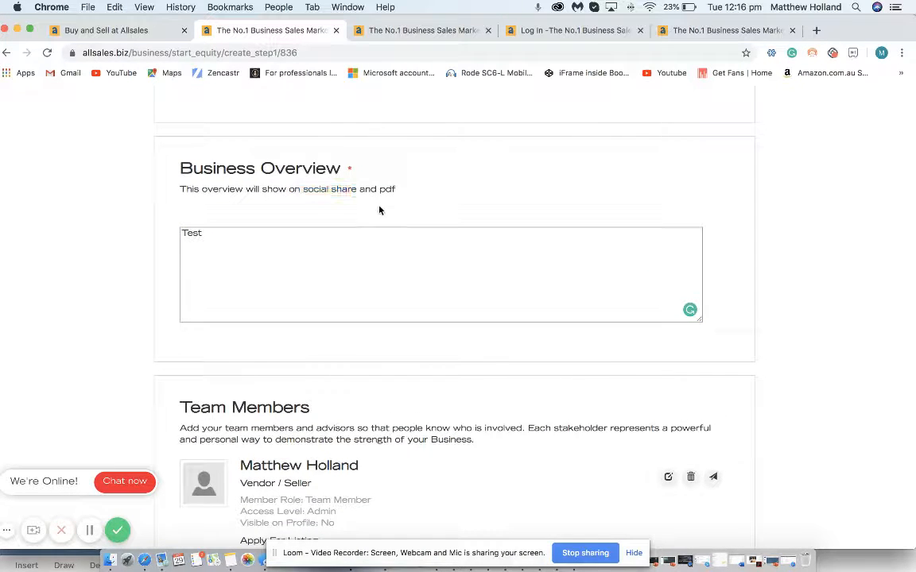
{"action": "left_click", "coordinate": [343, 246]}
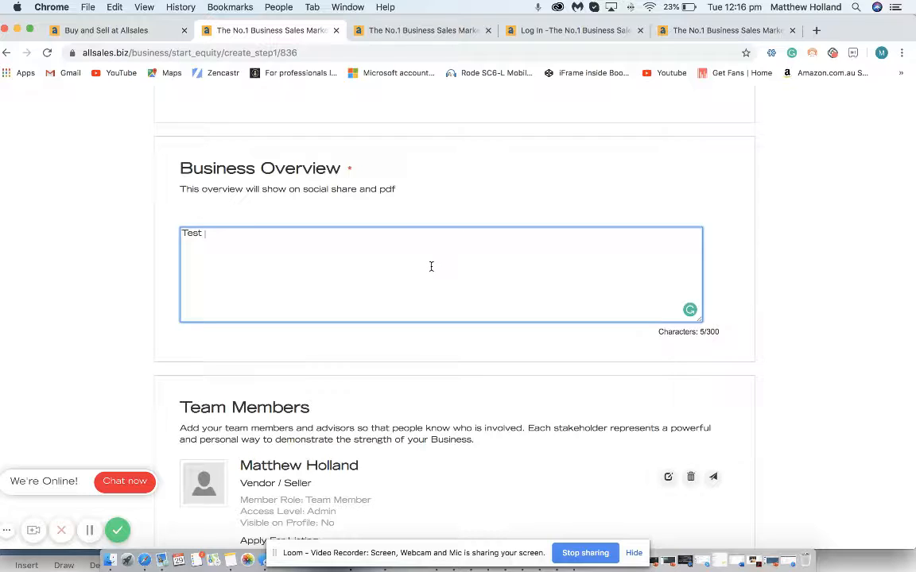
Examine the existing team members with their roles, access levels and the note about inviting Allsales to the listing.
{"action": "scroll", "coordinate": [431, 266], "scroll_direction": "down", "scroll_amount": 7}
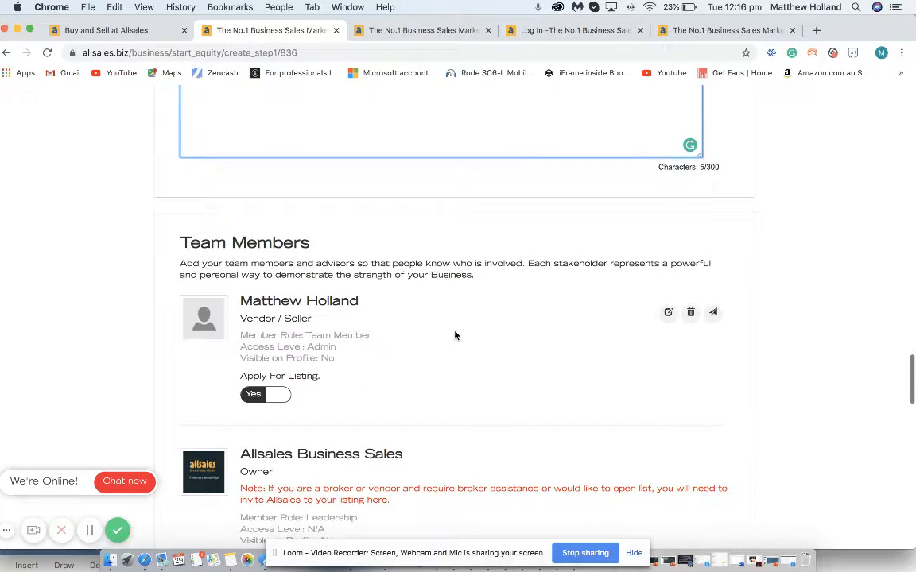
{"action": "scroll", "coordinate": [455, 335], "scroll_direction": "down", "scroll_amount": 4}
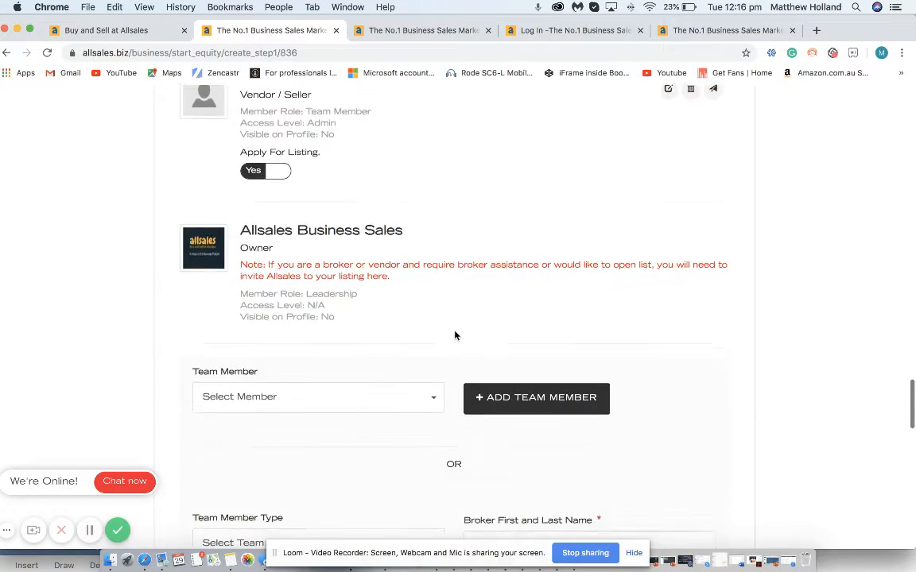
{"action": "scroll", "coordinate": [455, 335], "scroll_direction": "down", "scroll_amount": 2}
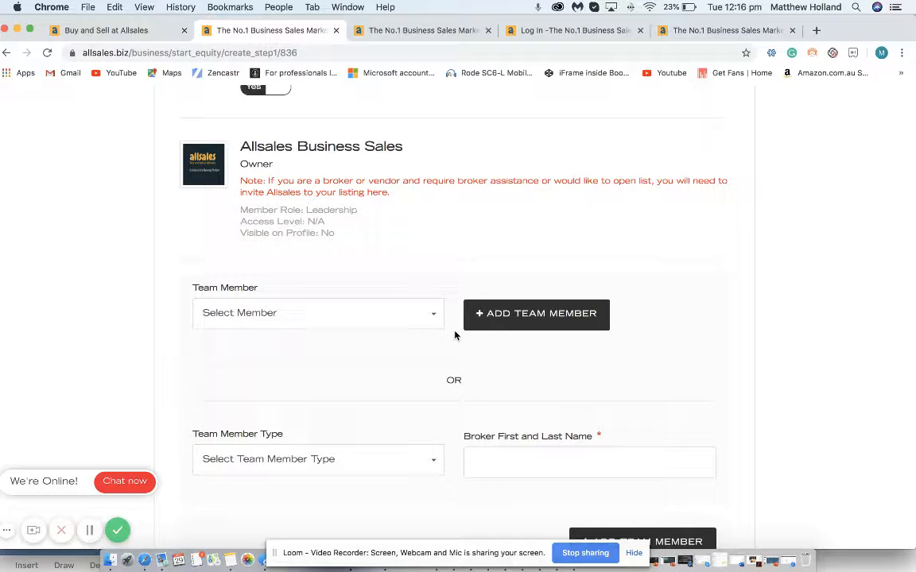
{"action": "scroll", "coordinate": [454, 335], "scroll_direction": "down", "scroll_amount": 1}
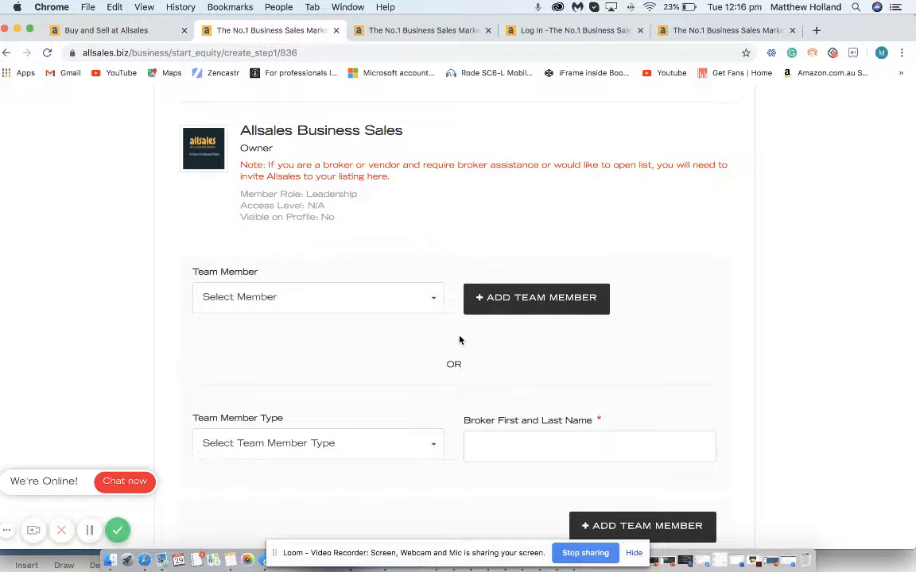
Check the existing-member, broker name and Team Member Type options for adding a team member, without choosing or adding anyone.
{"action": "left_click", "coordinate": [432, 302]}
{"action": "left_click", "coordinate": [417, 253]}
{"action": "scroll", "coordinate": [387, 352], "scroll_direction": "down", "scroll_amount": 2}
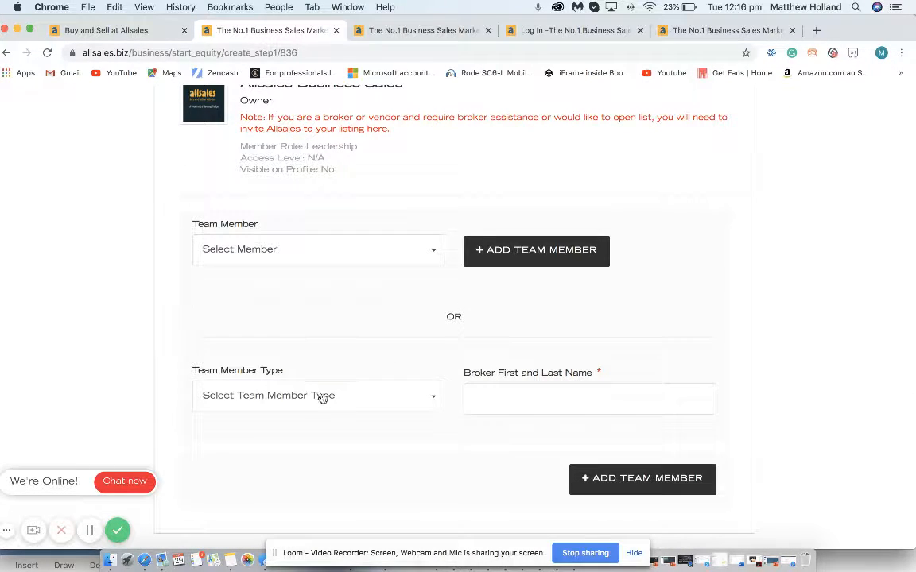
{"action": "left_click", "coordinate": [476, 398]}
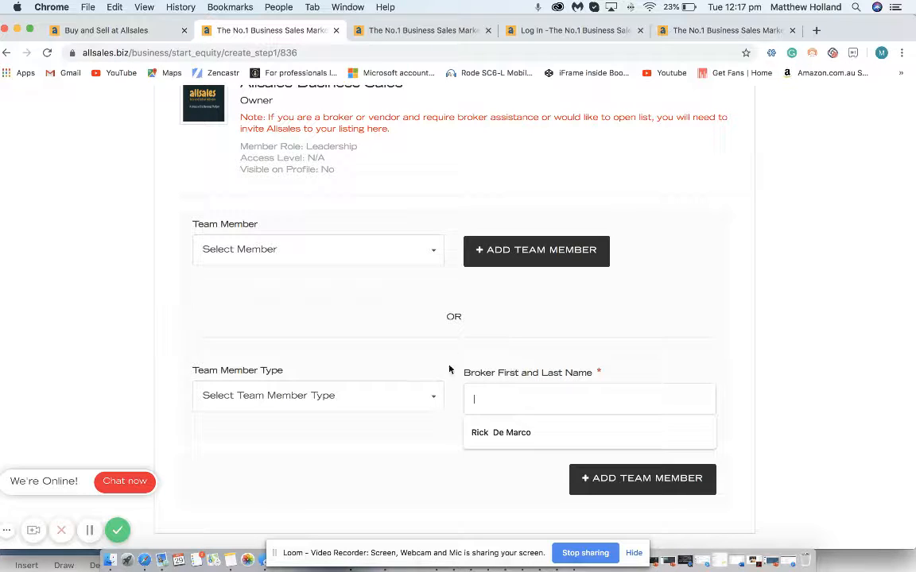
{"action": "left_click", "coordinate": [449, 370]}
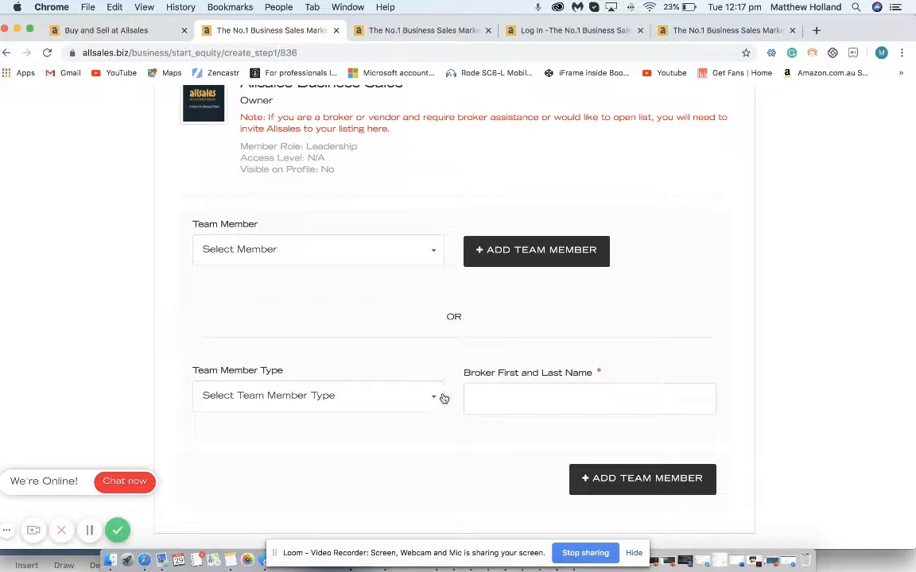
{"action": "left_click", "coordinate": [364, 402]}
{"action": "scroll", "coordinate": [318, 306], "scroll_direction": "down", "scroll_amount": 1}
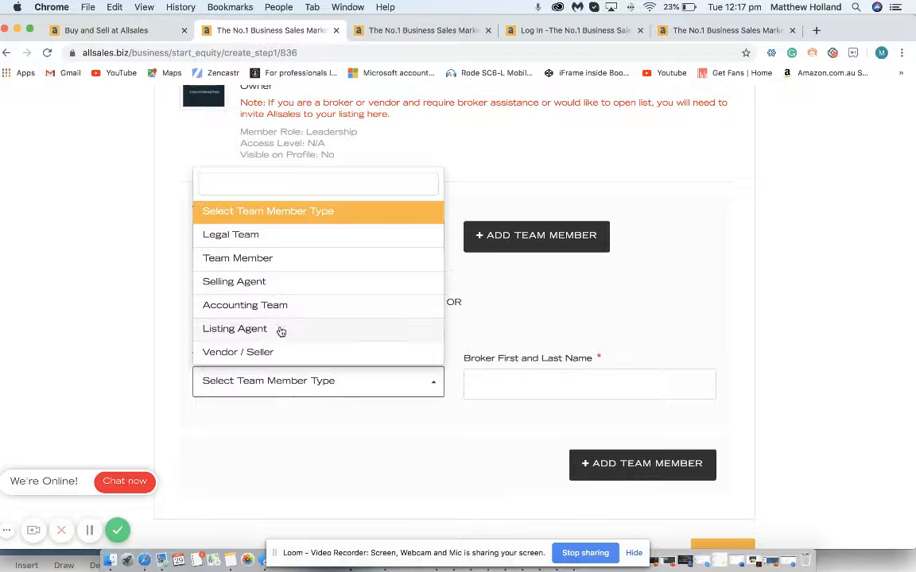
{"action": "left_click", "coordinate": [401, 421]}
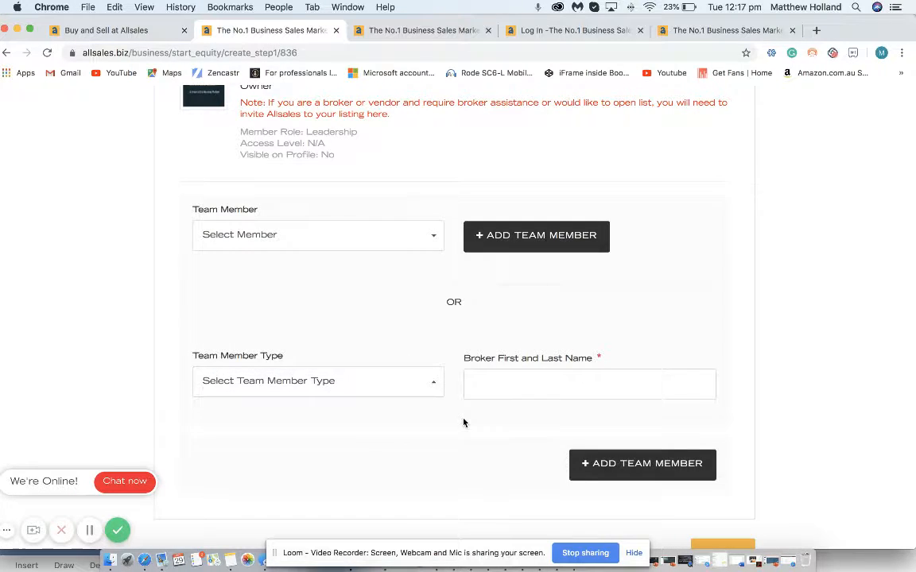
{"action": "scroll", "coordinate": [464, 423], "scroll_direction": "down", "scroll_amount": 5}
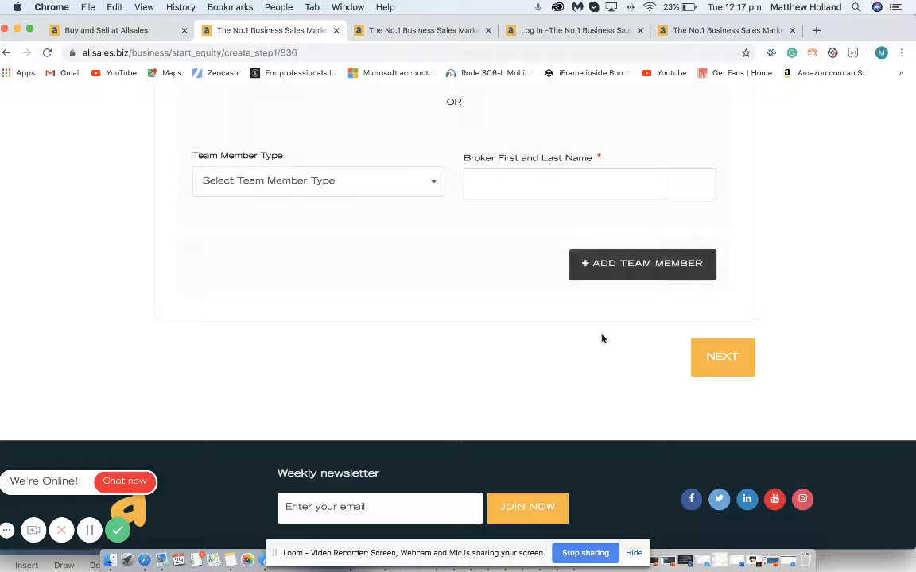
Try to submit the Business Profile page, and recheck its sections from Business Information through Team Members for missing required fields.
{"action": "left_click", "coordinate": [726, 360]}
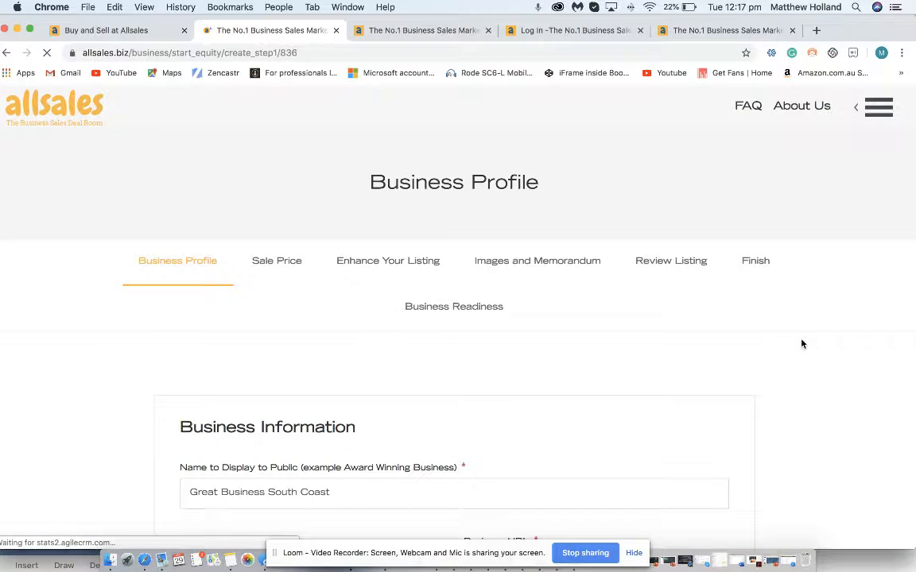
{"action": "scroll", "coordinate": [801, 344], "scroll_direction": "down", "scroll_amount": 5}
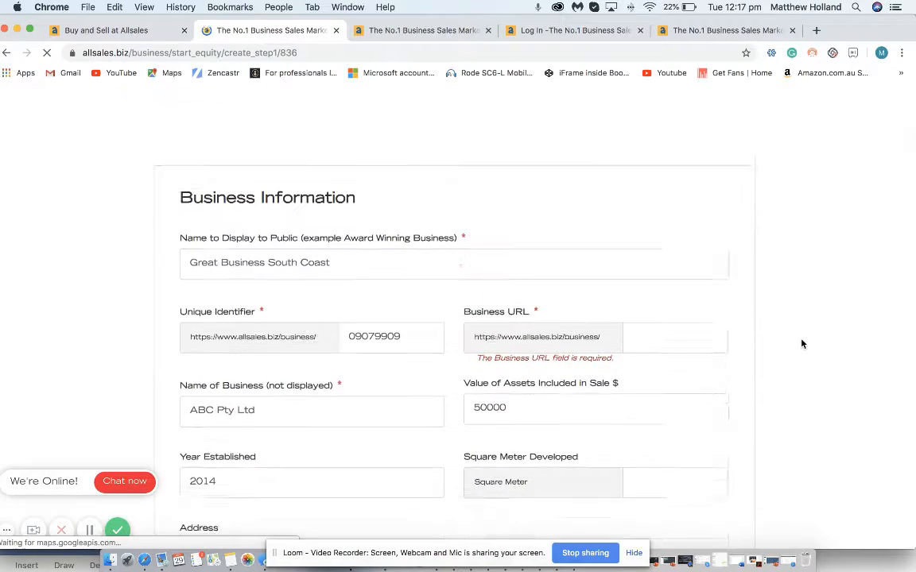
{"action": "scroll", "coordinate": [802, 343], "scroll_direction": "down", "scroll_amount": 2}
{"action": "scroll", "coordinate": [801, 344], "scroll_direction": "down", "scroll_amount": 3}
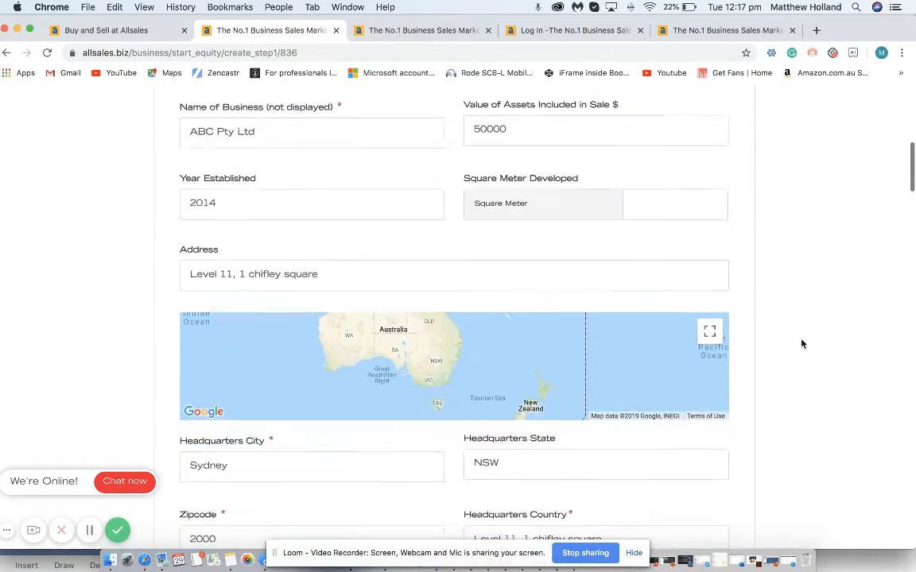
{"action": "scroll", "coordinate": [801, 344], "scroll_direction": "down", "scroll_amount": 11}
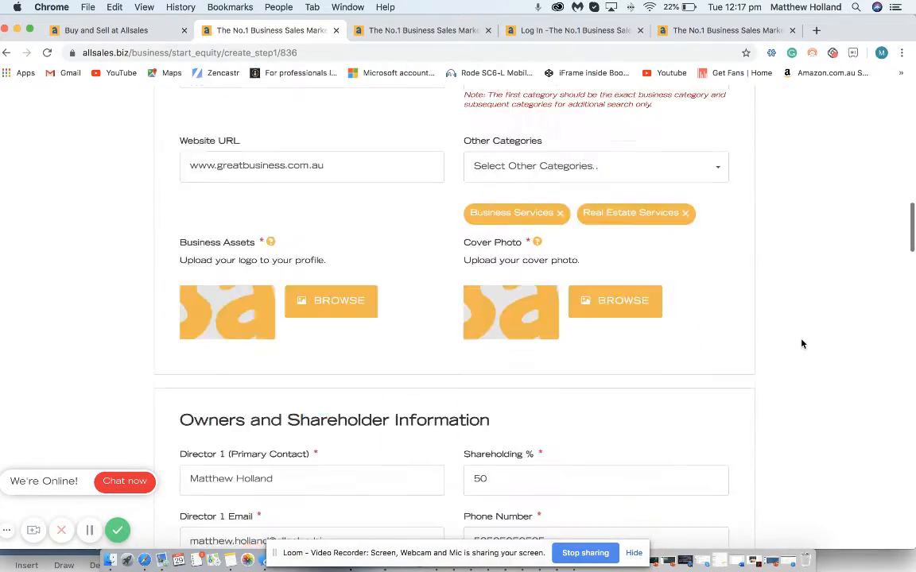
{"action": "scroll", "coordinate": [801, 343], "scroll_direction": "down", "scroll_amount": 15}
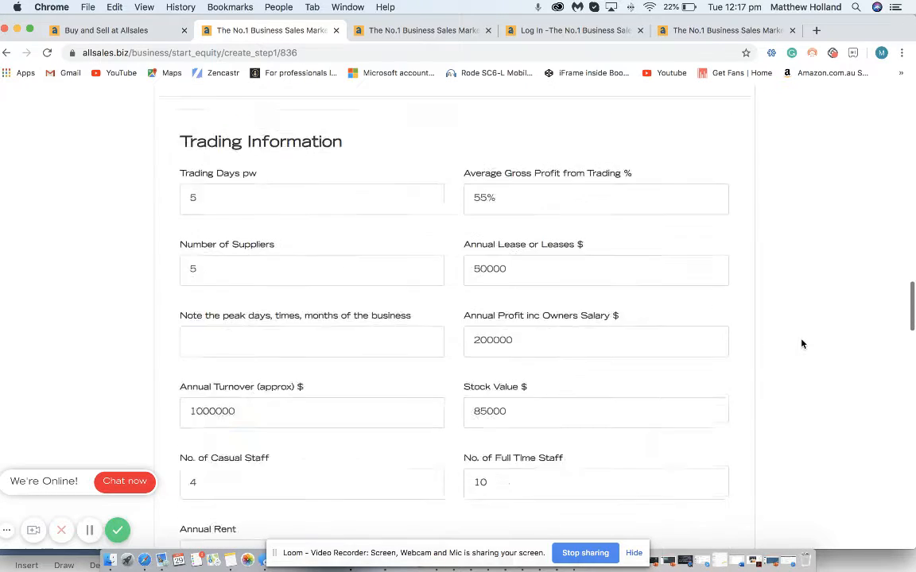
{"action": "scroll", "coordinate": [801, 343], "scroll_direction": "down", "scroll_amount": 16}
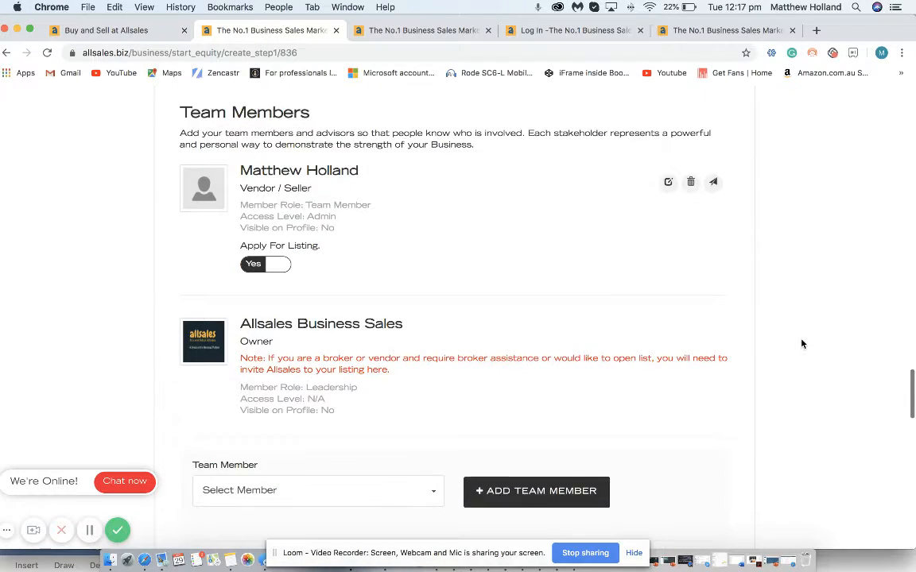
{"action": "scroll", "coordinate": [801, 344], "scroll_direction": "down", "scroll_amount": 4}
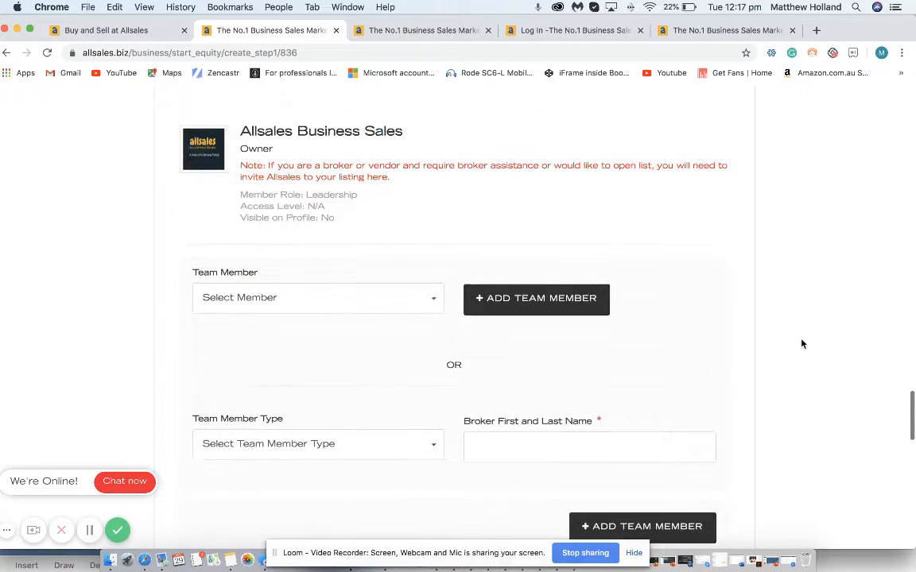
{"action": "scroll", "coordinate": [801, 344], "scroll_direction": "up", "scroll_amount": 20}
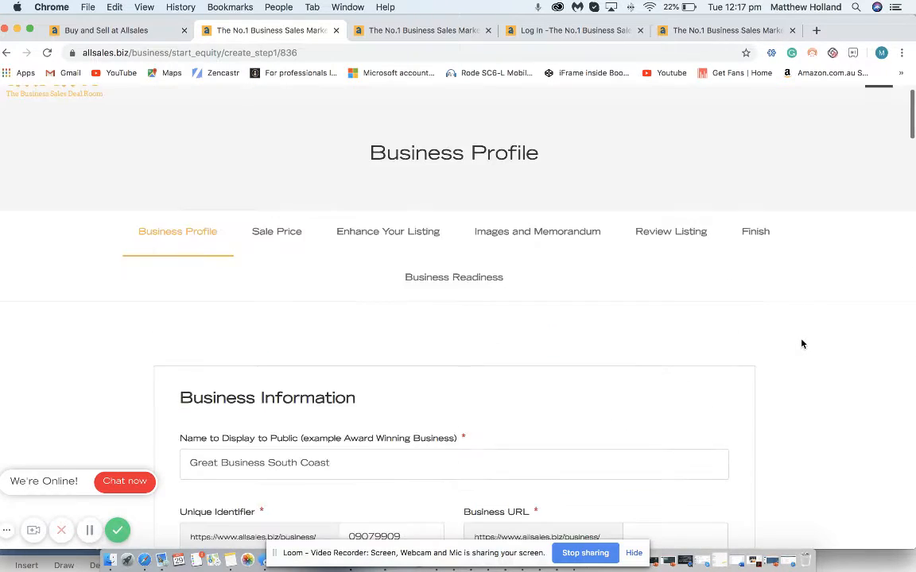
{"action": "scroll", "coordinate": [801, 343], "scroll_direction": "up", "scroll_amount": 1}
Open the Enhance Your Listing stage and glance over the Deal Highlights and Design Layout sections.
{"action": "left_click", "coordinate": [389, 260]}
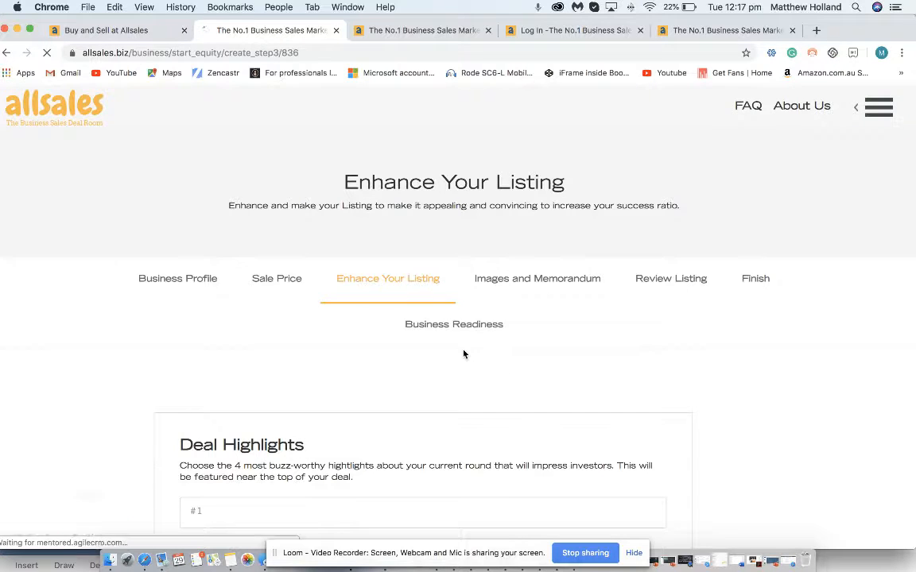
{"action": "scroll", "coordinate": [463, 355], "scroll_direction": "down", "scroll_amount": 5}
{"action": "scroll", "coordinate": [463, 353], "scroll_direction": "up", "scroll_amount": 2}
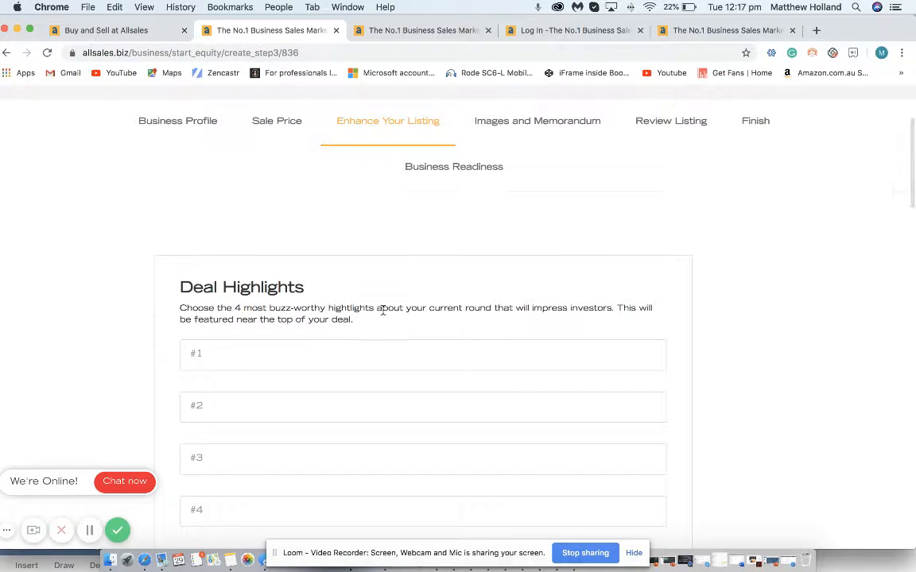
{"action": "scroll", "coordinate": [382, 311], "scroll_direction": "down", "scroll_amount": 7}
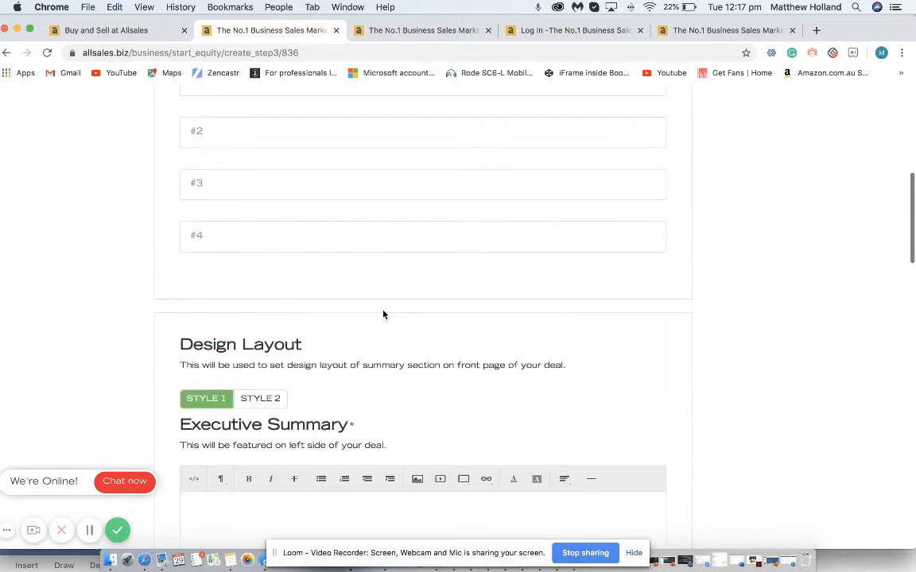
{"action": "scroll", "coordinate": [382, 314], "scroll_direction": "up", "scroll_amount": 5}
Open the Sale Price stage and examine the Sale Detail fields, timezone and Deal Type choices.
{"action": "left_click", "coordinate": [262, 199]}
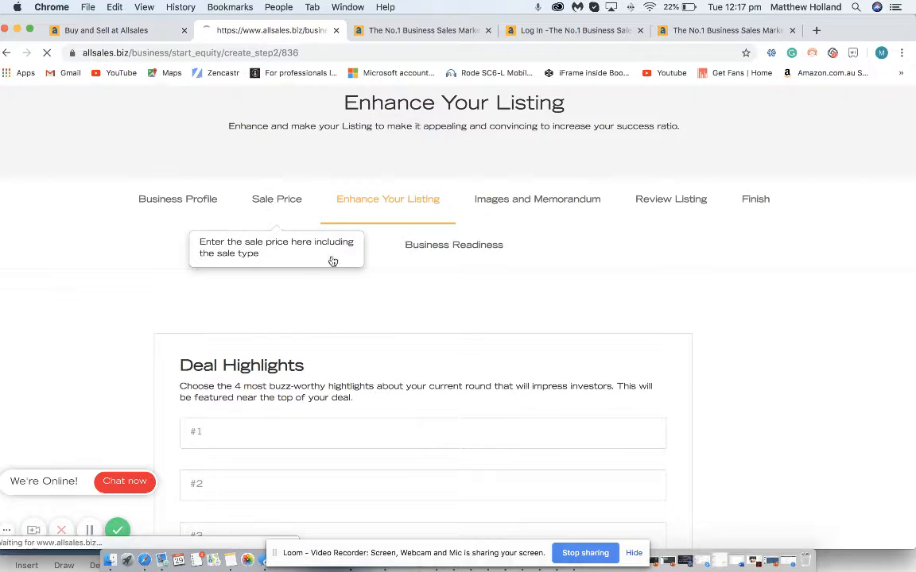
{"action": "scroll", "coordinate": [351, 304], "scroll_direction": "down", "scroll_amount": 5}
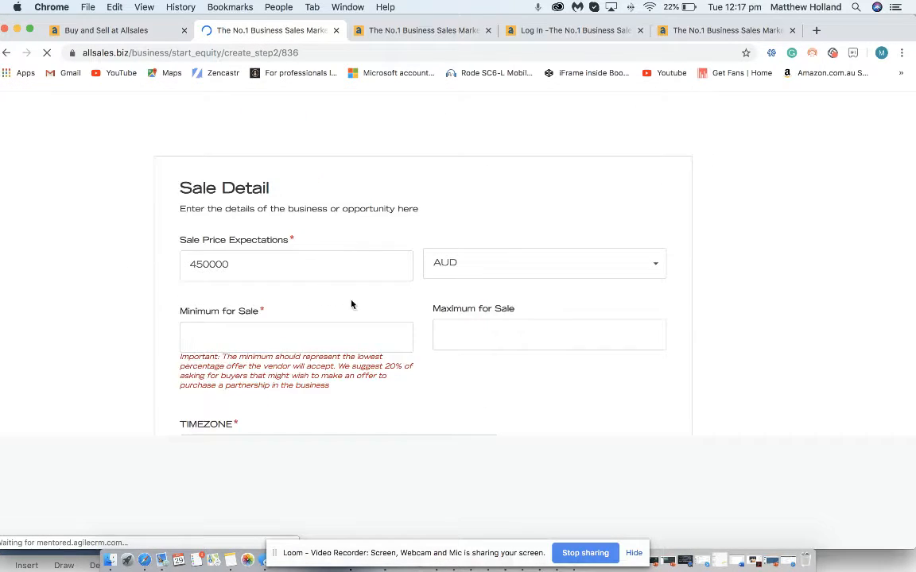
{"action": "scroll", "coordinate": [352, 304], "scroll_direction": "down", "scroll_amount": 3}
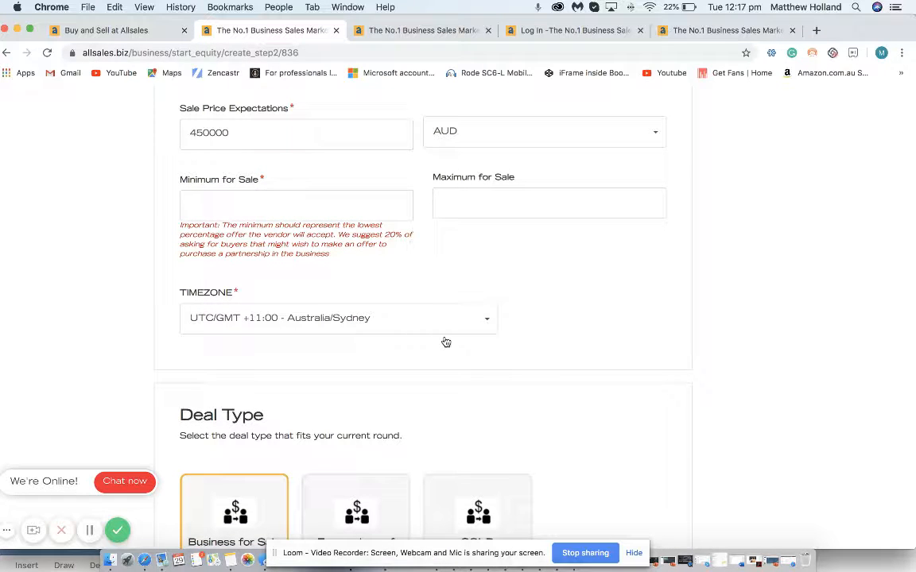
{"action": "scroll", "coordinate": [537, 351], "scroll_direction": "down", "scroll_amount": 4}
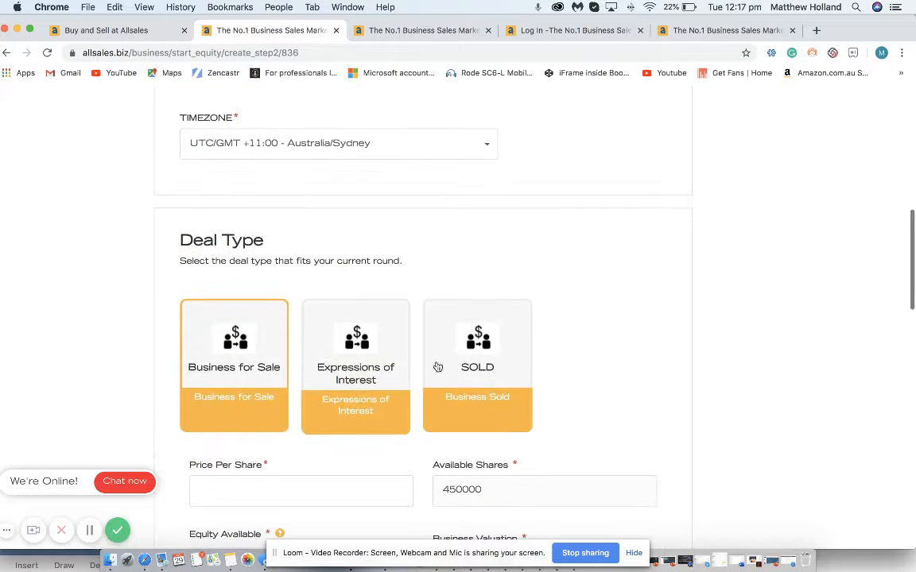
{"action": "scroll", "coordinate": [473, 472], "scroll_direction": "down", "scroll_amount": 2}
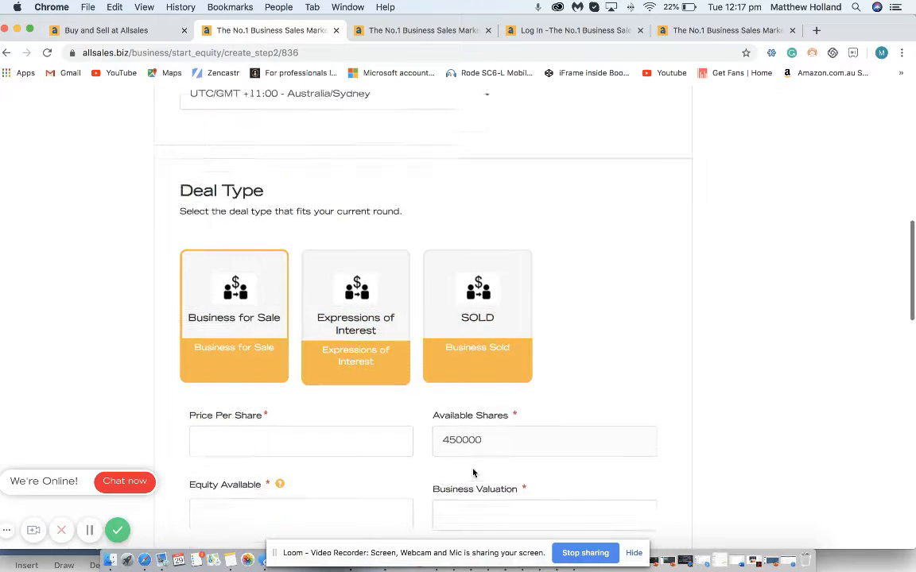
Set the Price Per Share to 1.00 and the Equity Available to 100 for the Business for Sale deal.
{"action": "left_click", "coordinate": [277, 418]}
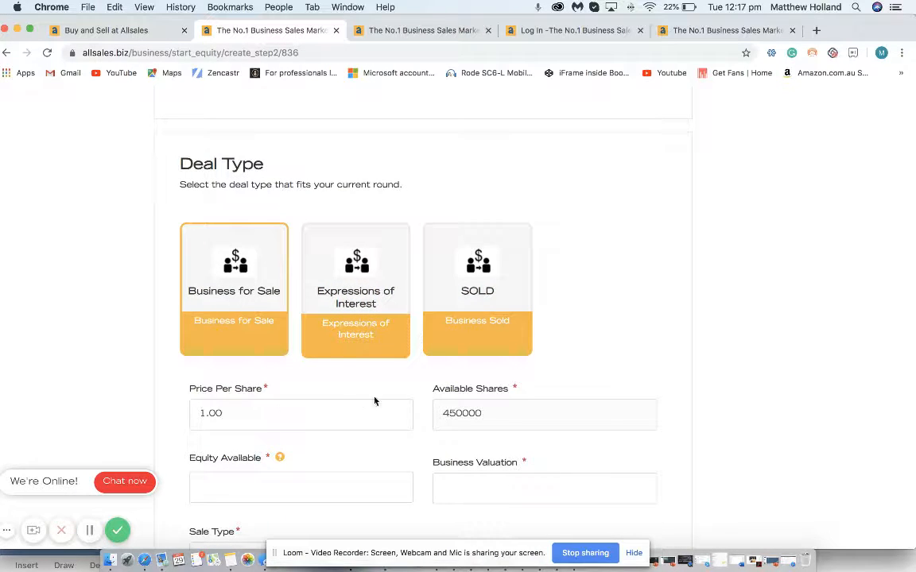
{"action": "scroll", "coordinate": [429, 463], "scroll_direction": "down", "scroll_amount": 2}
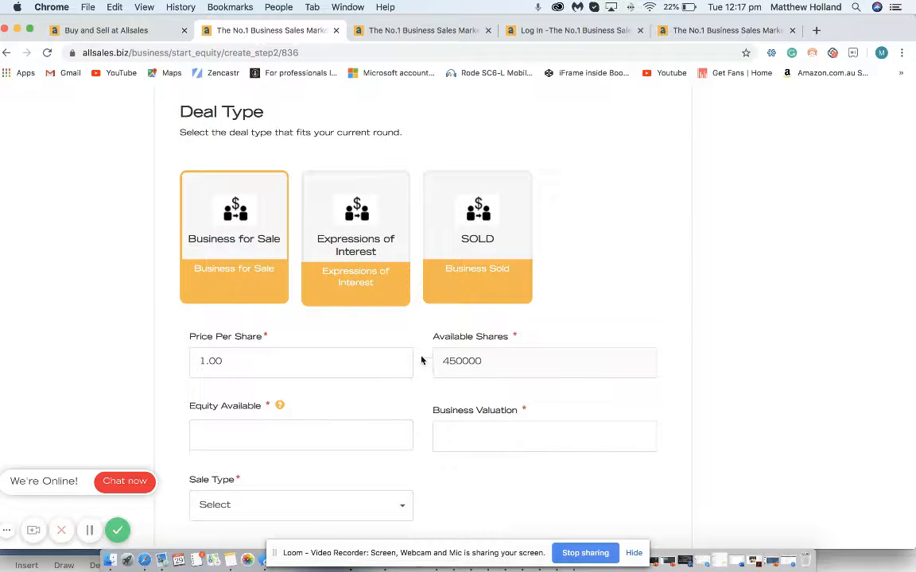
{"action": "scroll", "coordinate": [435, 465], "scroll_direction": "down", "scroll_amount": 1}
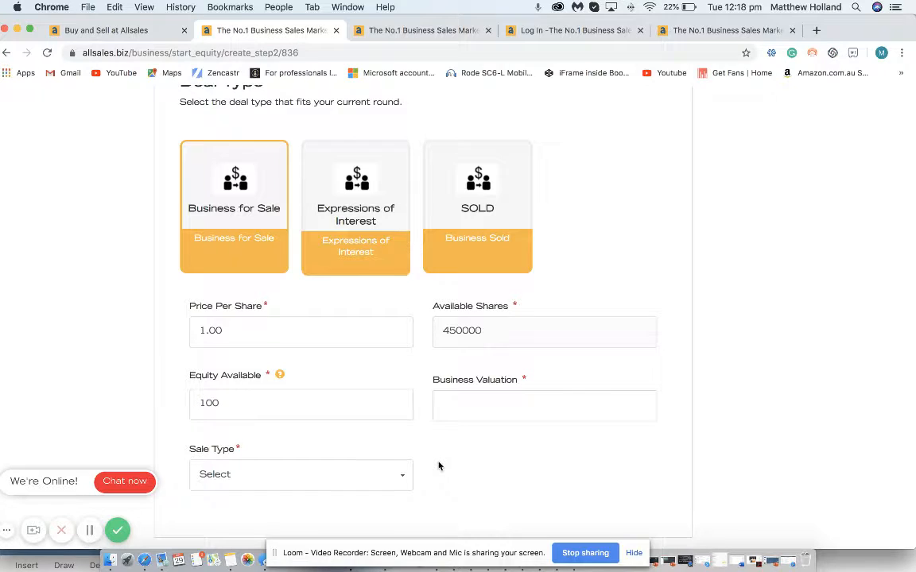
{"action": "scroll", "coordinate": [438, 466], "scroll_direction": "down", "scroll_amount": 1}
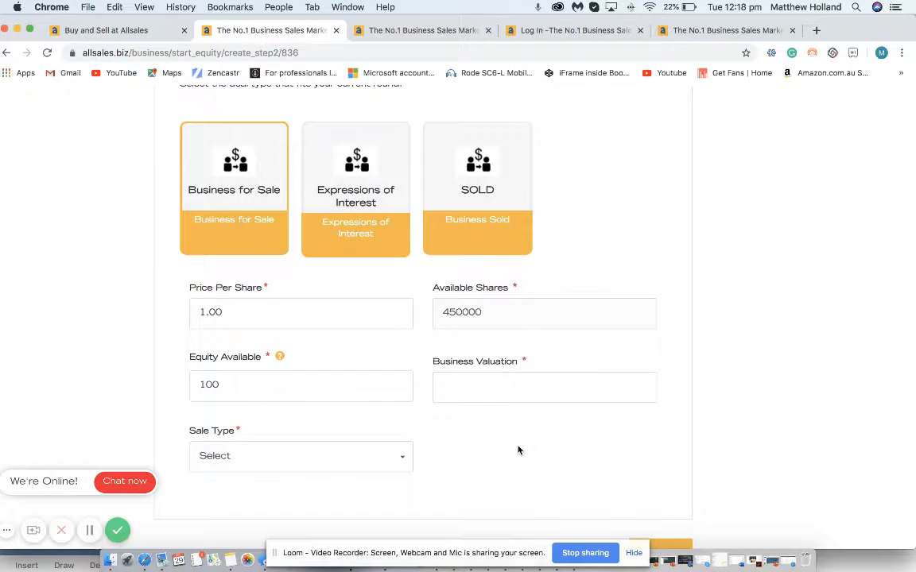
Check the available Sale Type options without choosing one.
{"action": "scroll", "coordinate": [519, 451], "scroll_direction": "down", "scroll_amount": 3}
{"action": "left_click", "coordinate": [395, 400]}
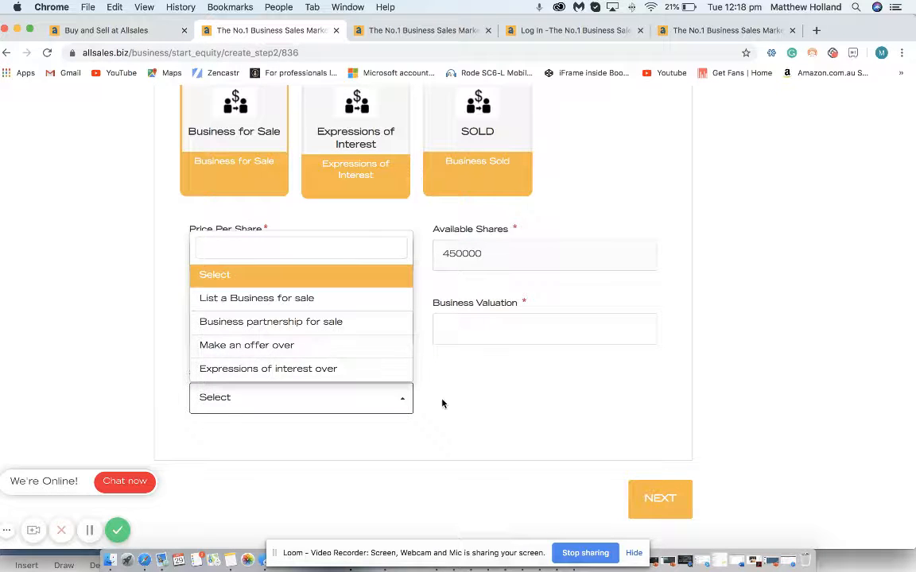
{"action": "left_click", "coordinate": [480, 423]}
Return to the Enhance Your Listing stage and examine the Deal Highlights, Design Layout styles and Executive Summary editor.
{"action": "scroll", "coordinate": [480, 423], "scroll_direction": "up", "scroll_amount": 10}
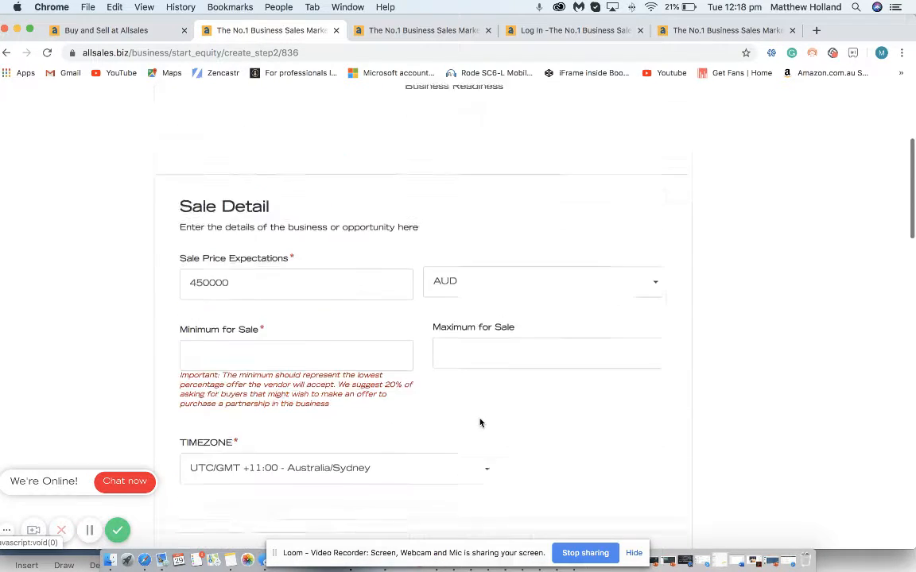
{"action": "scroll", "coordinate": [480, 423], "scroll_direction": "up", "scroll_amount": 5}
{"action": "left_click", "coordinate": [393, 278]}
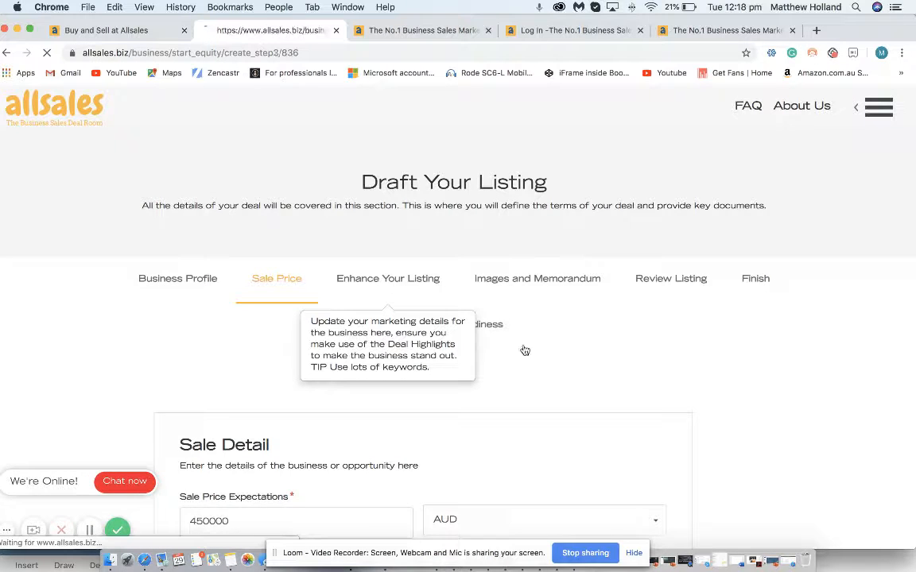
{"action": "scroll", "coordinate": [537, 386], "scroll_direction": "down", "scroll_amount": 3}
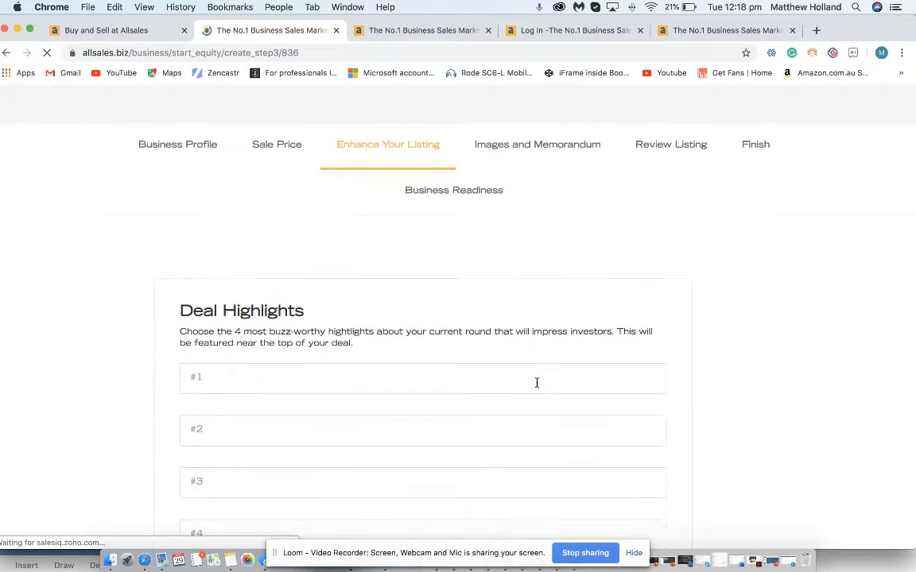
{"action": "scroll", "coordinate": [537, 383], "scroll_direction": "down", "scroll_amount": 8}
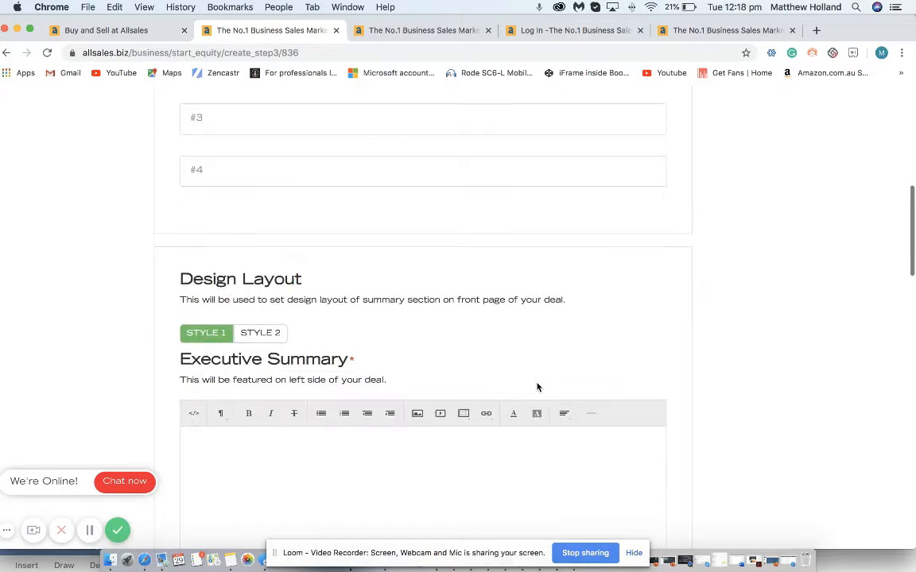
{"action": "scroll", "coordinate": [537, 387], "scroll_direction": "down", "scroll_amount": 10}
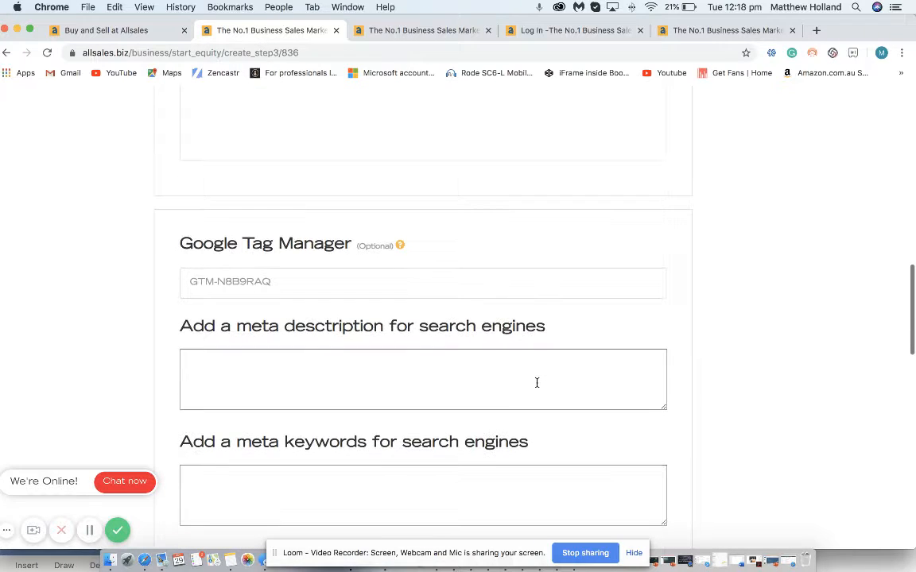
Examine the optional Google Tag Manager field and the meta description and meta keywords boxes for search engines.
{"action": "scroll", "coordinate": [537, 383], "scroll_direction": "down", "scroll_amount": 1}
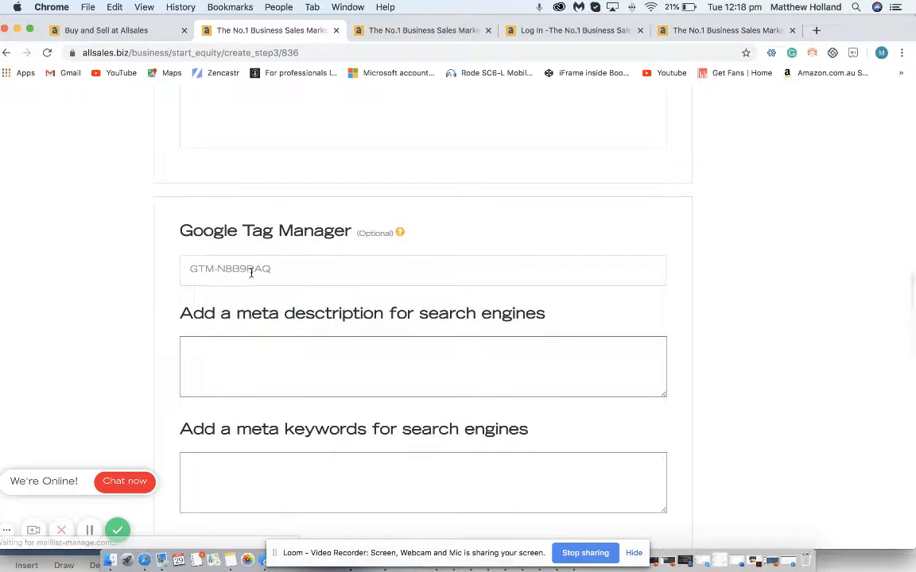
{"action": "left_click", "coordinate": [297, 274]}
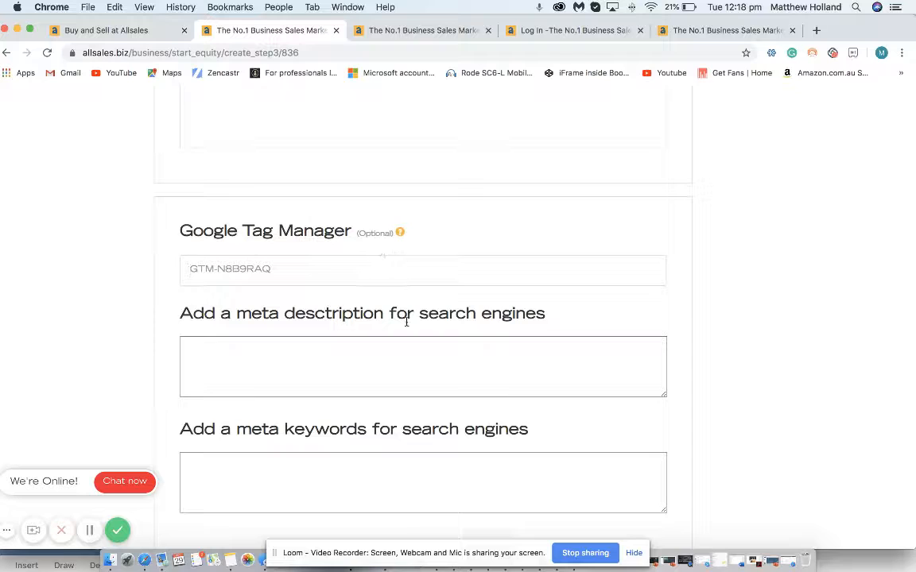
{"action": "scroll", "coordinate": [406, 321], "scroll_direction": "down", "scroll_amount": 1}
{"action": "scroll", "coordinate": [407, 322], "scroll_direction": "down", "scroll_amount": 2}
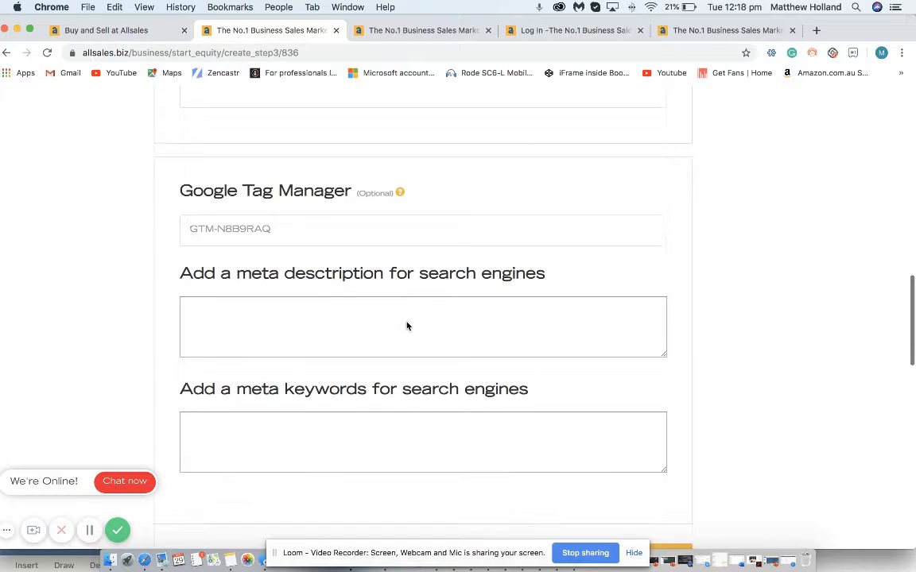
{"action": "scroll", "coordinate": [407, 325], "scroll_direction": "down", "scroll_amount": 2}
{"action": "scroll", "coordinate": [406, 322], "scroll_direction": "down", "scroll_amount": 2}
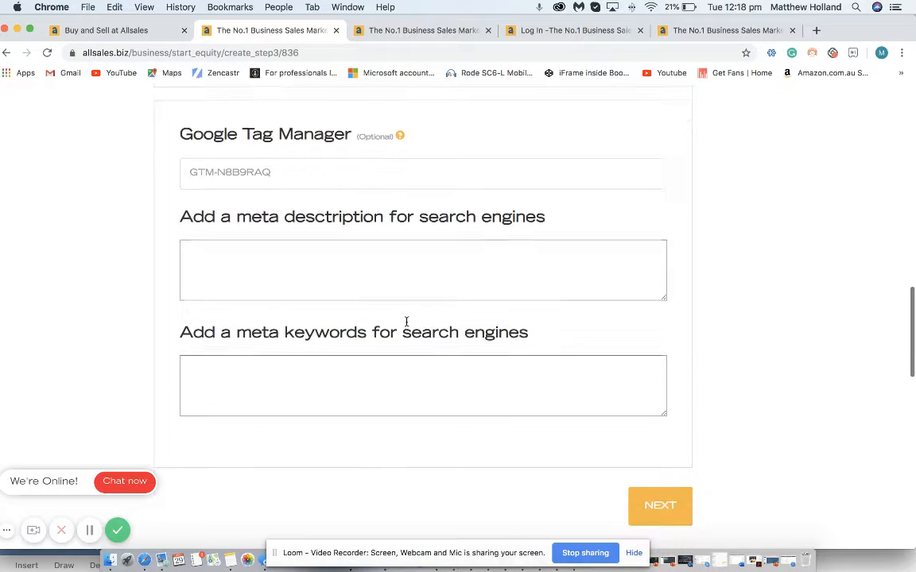
{"action": "scroll", "coordinate": [460, 427], "scroll_direction": "down", "scroll_amount": 4}
Open the Images and Memorandum stage and examine the Deal Documents upload and visibility options for the Executive Summary, IM and additional files.
{"action": "scroll", "coordinate": [459, 427], "scroll_direction": "up", "scroll_amount": 10}
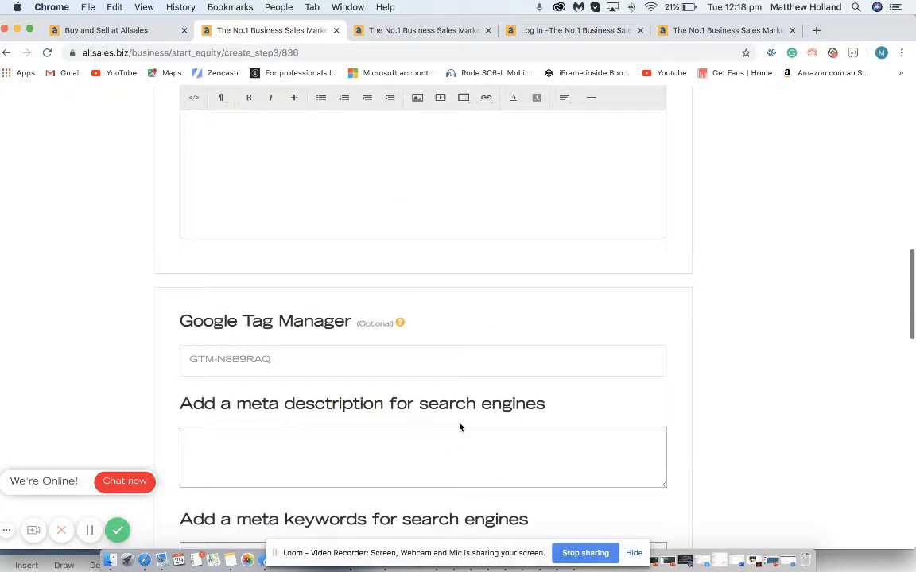
{"action": "scroll", "coordinate": [460, 427], "scroll_direction": "up", "scroll_amount": 20}
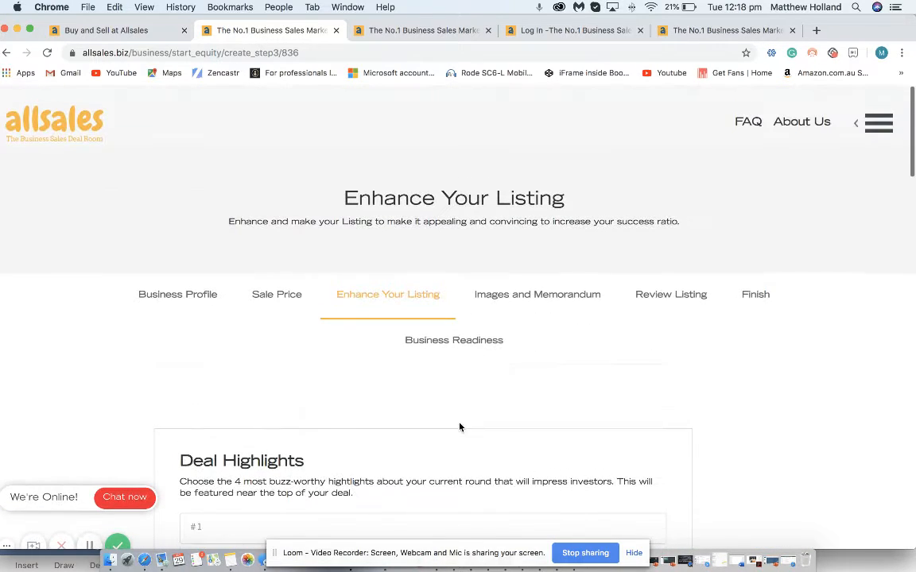
{"action": "scroll", "coordinate": [460, 427], "scroll_direction": "down", "scroll_amount": 1}
{"action": "left_click", "coordinate": [527, 279]}
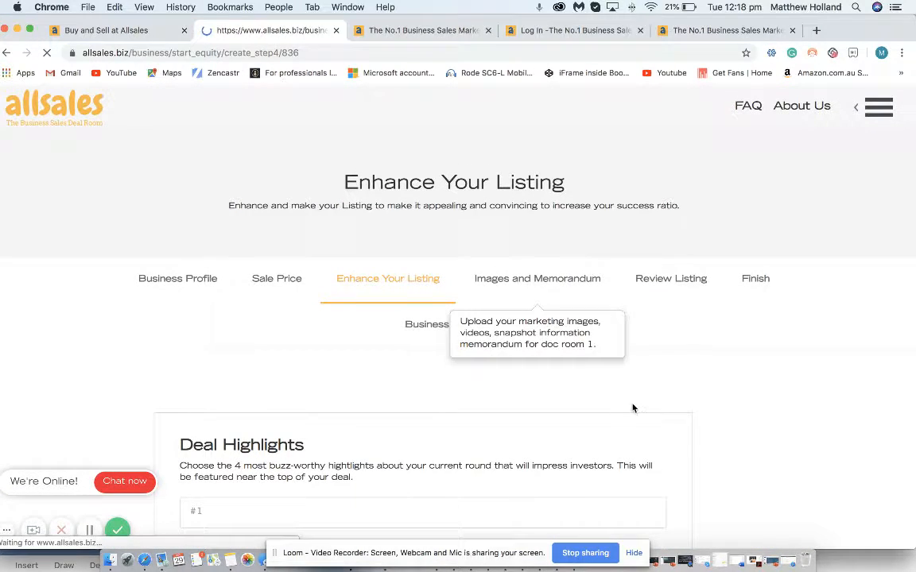
{"action": "scroll", "coordinate": [633, 409], "scroll_direction": "down", "scroll_amount": 5}
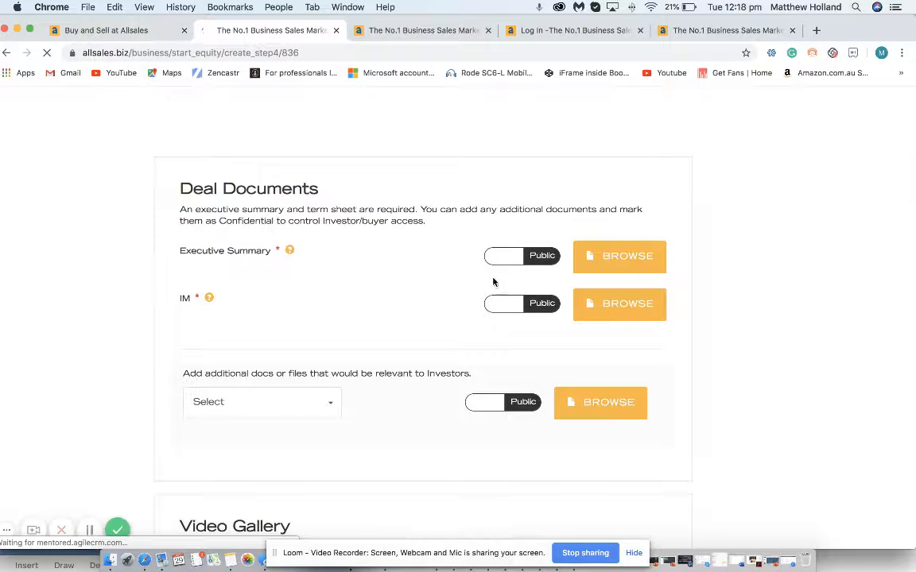
{"action": "scroll", "coordinate": [425, 347], "scroll_direction": "down", "scroll_amount": 1}
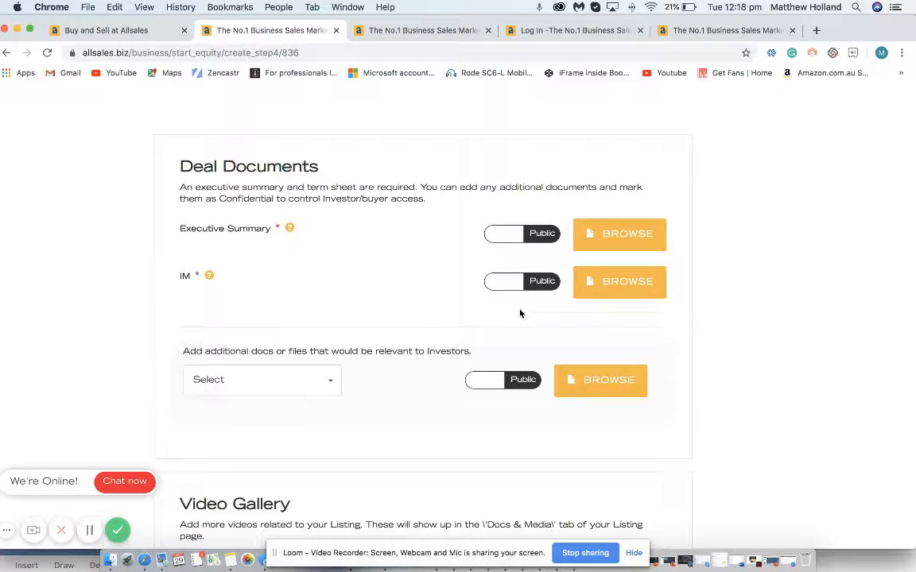
Review the Deal Documents section again and check the document type selector for additional investor files without choosing a type.
{"action": "scroll", "coordinate": [448, 401], "scroll_direction": "down", "scroll_amount": 3}
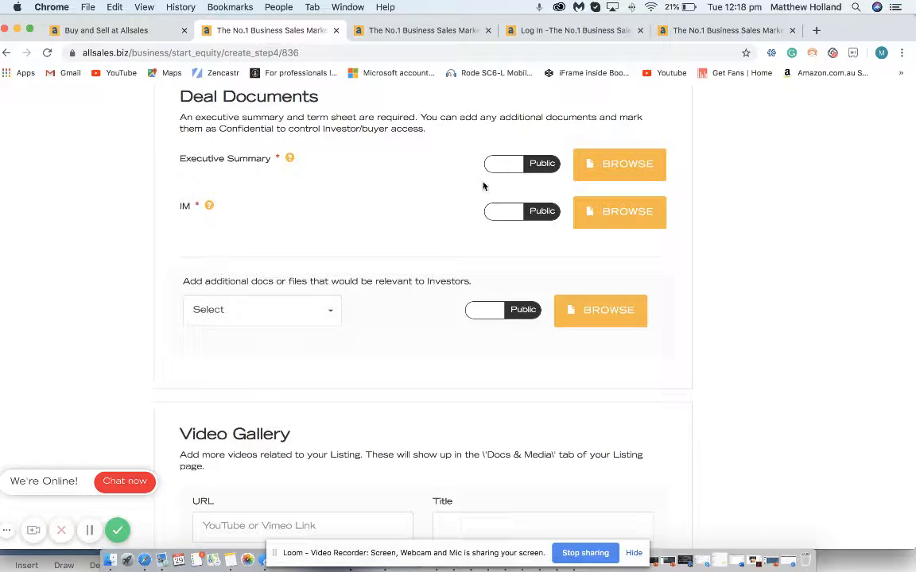
{"action": "scroll", "coordinate": [464, 364], "scroll_direction": "down", "scroll_amount": 1}
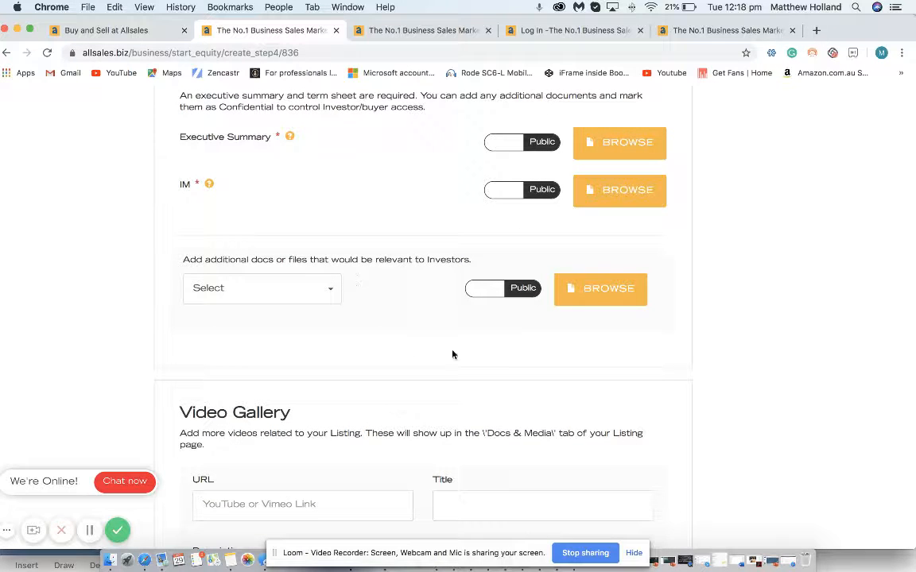
{"action": "scroll", "coordinate": [476, 376], "scroll_direction": "down", "scroll_amount": 12}
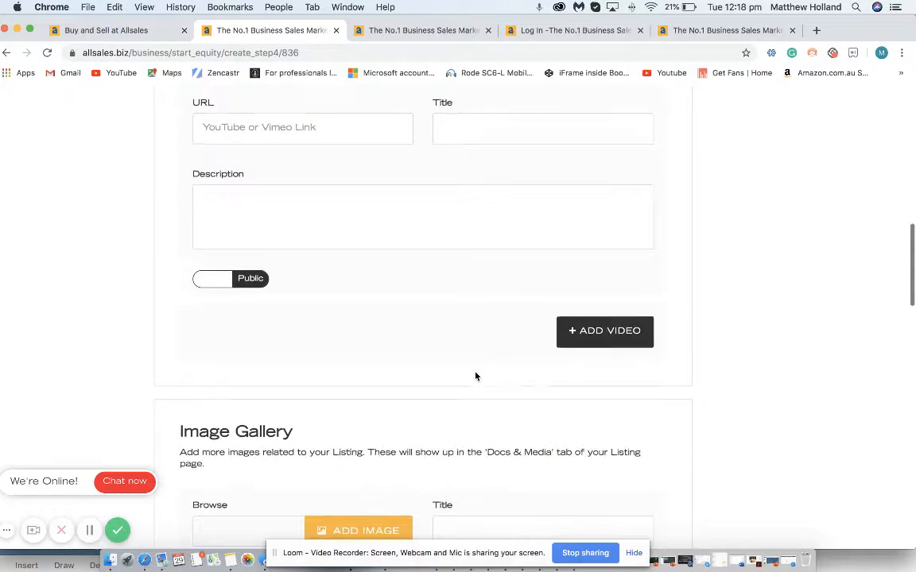
{"action": "scroll", "coordinate": [475, 376], "scroll_direction": "up", "scroll_amount": 12}
{"action": "scroll", "coordinate": [475, 376], "scroll_direction": "up", "scroll_amount": 3}
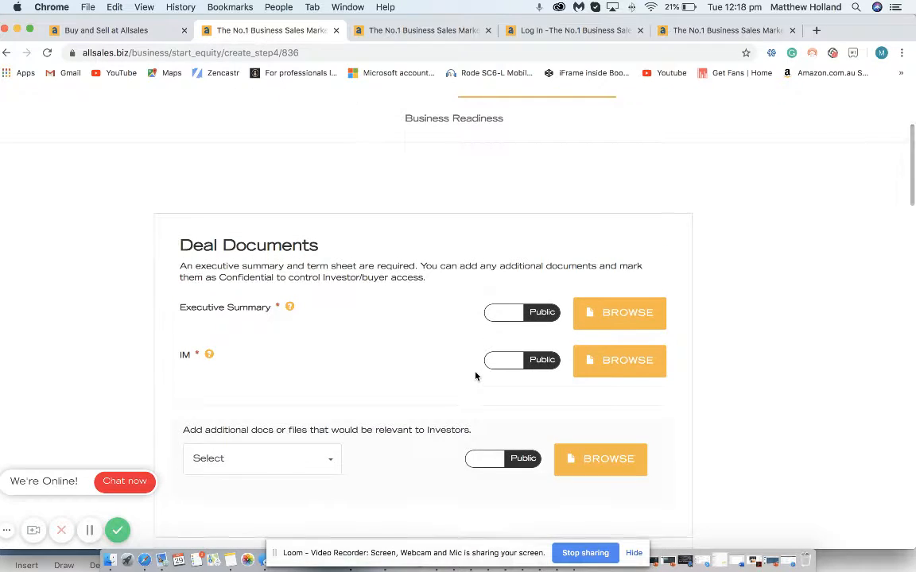
{"action": "scroll", "coordinate": [475, 376], "scroll_direction": "down", "scroll_amount": 1}
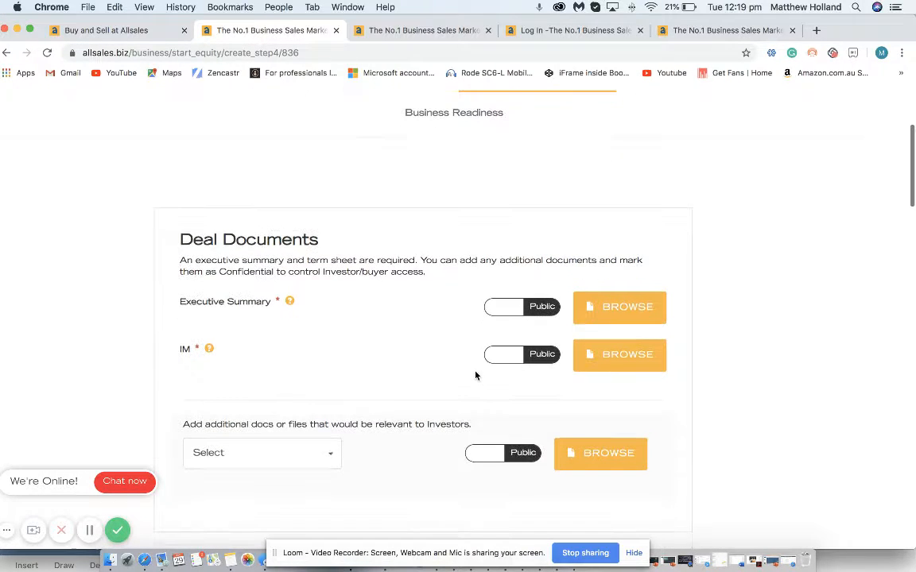
{"action": "left_click", "coordinate": [325, 454]}
{"action": "left_click", "coordinate": [388, 466]}
Examine the Video Gallery, Image Gallery and optional Video URL sections for adding media to the listing.
{"action": "scroll", "coordinate": [388, 467], "scroll_direction": "down", "scroll_amount": 5}
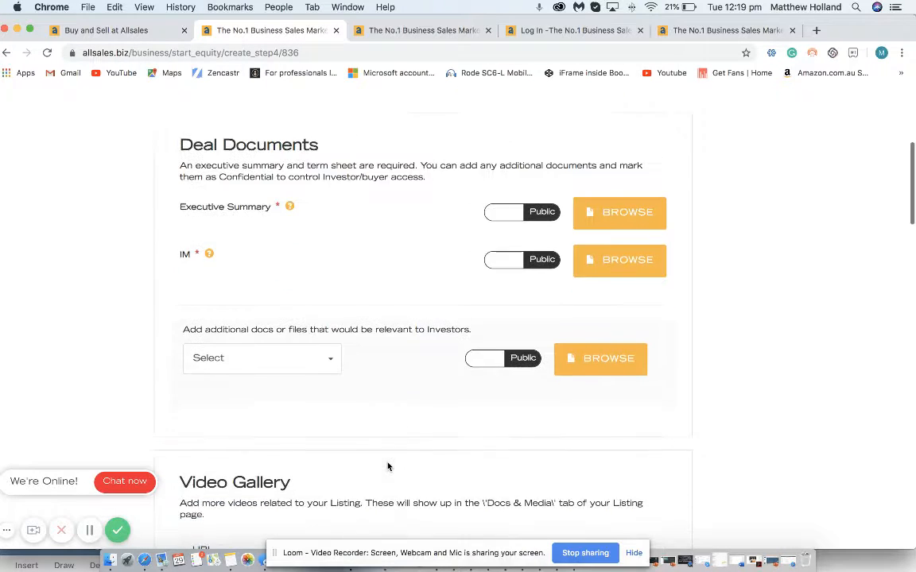
{"action": "scroll", "coordinate": [388, 467], "scroll_direction": "down", "scroll_amount": 4}
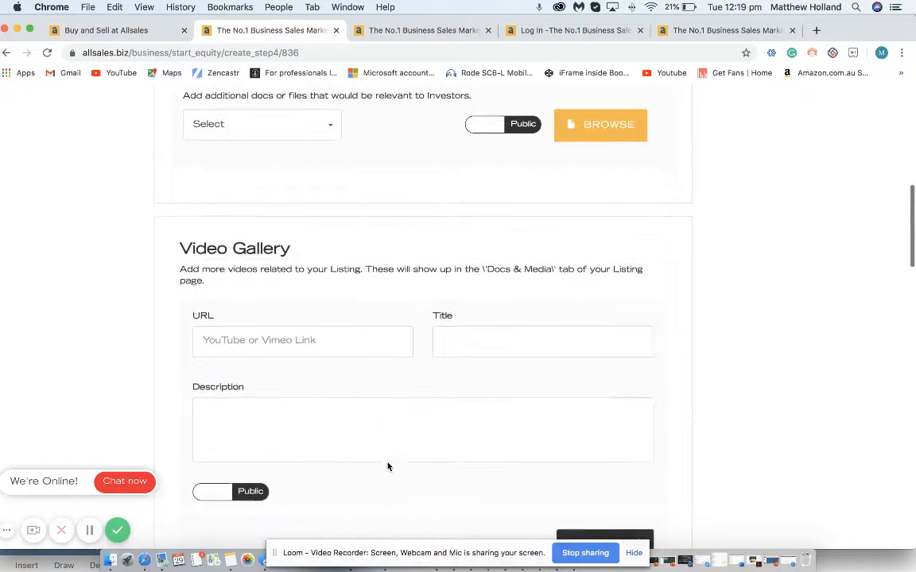
{"action": "scroll", "coordinate": [388, 466], "scroll_direction": "down", "scroll_amount": 1}
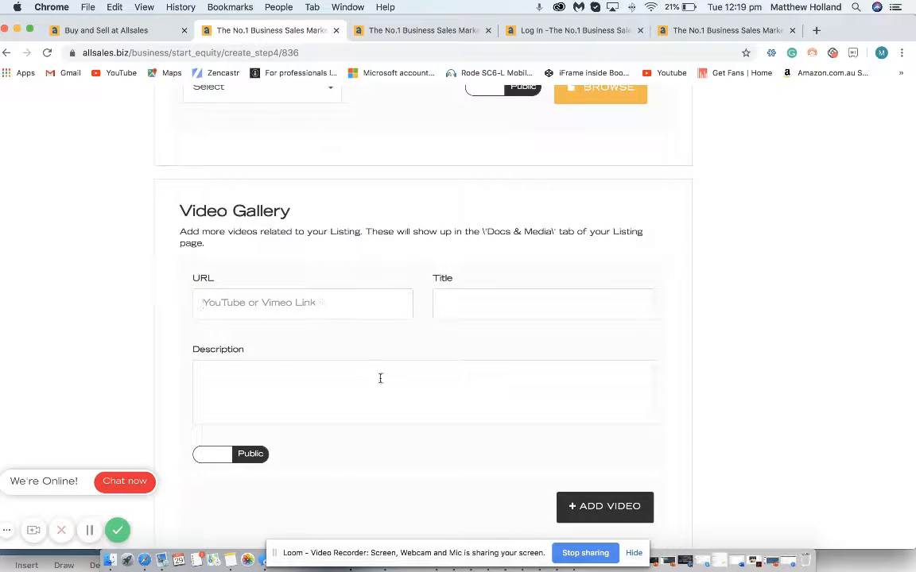
{"action": "scroll", "coordinate": [413, 468], "scroll_direction": "down", "scroll_amount": 7}
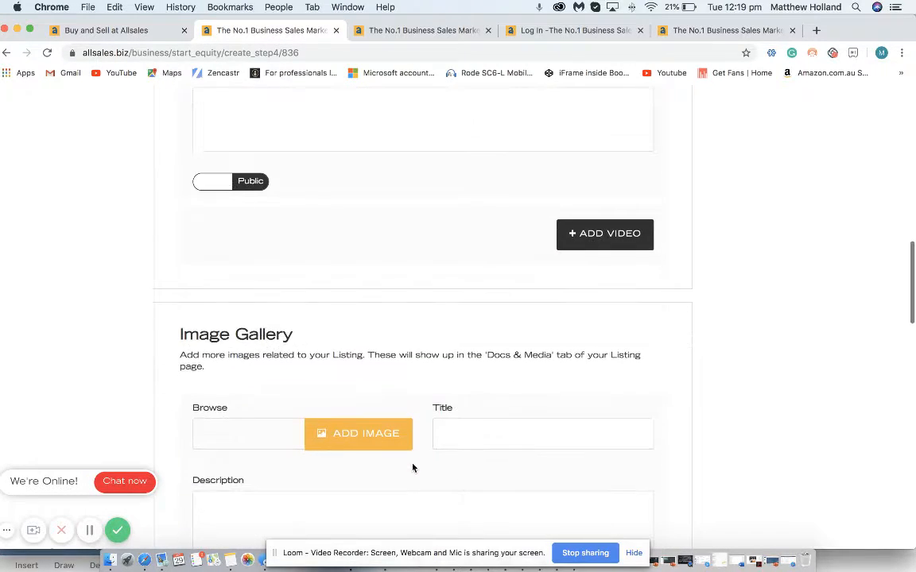
{"action": "scroll", "coordinate": [412, 468], "scroll_direction": "down", "scroll_amount": 8}
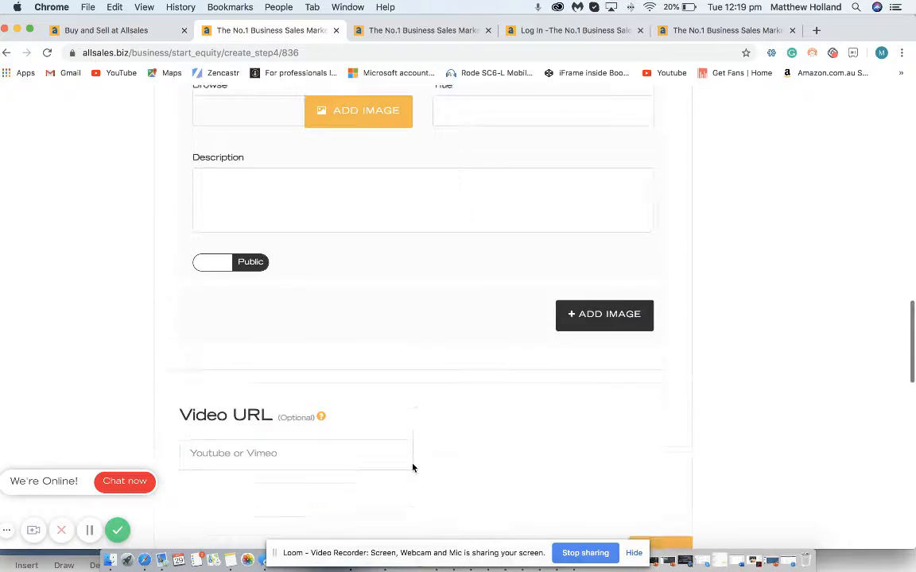
{"action": "scroll", "coordinate": [413, 468], "scroll_direction": "down", "scroll_amount": 4}
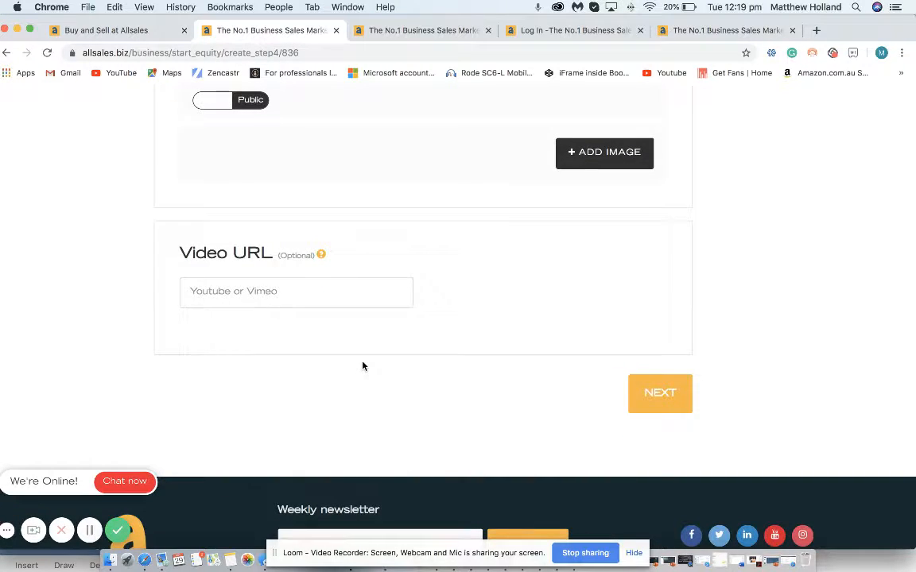
Open the Review Listing stage and examine its go-live status, its follow-up options and the hint for the Finish stage.
{"action": "scroll", "coordinate": [363, 366], "scroll_direction": "up", "scroll_amount": 20}
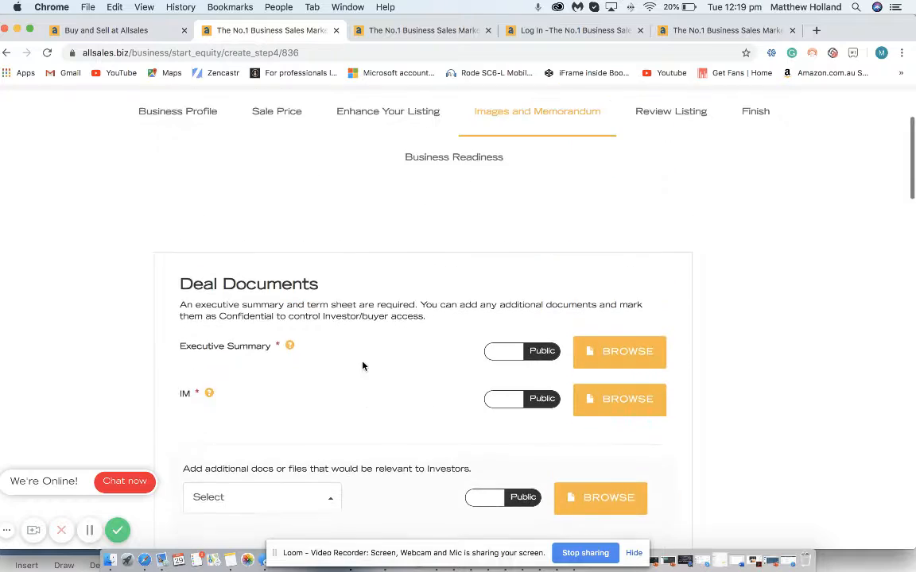
{"action": "scroll", "coordinate": [363, 366], "scroll_direction": "up", "scroll_amount": 2}
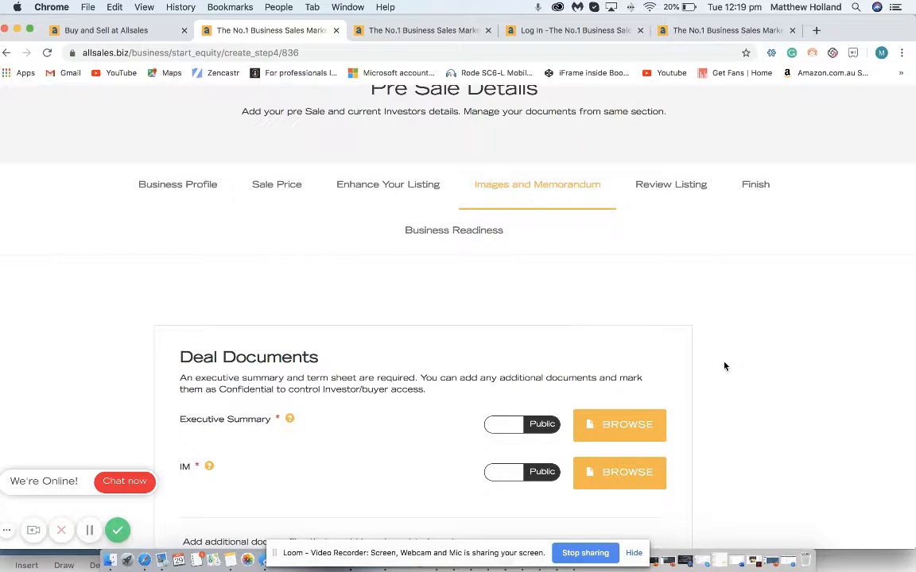
{"action": "scroll", "coordinate": [724, 366], "scroll_direction": "up", "scroll_amount": 1}
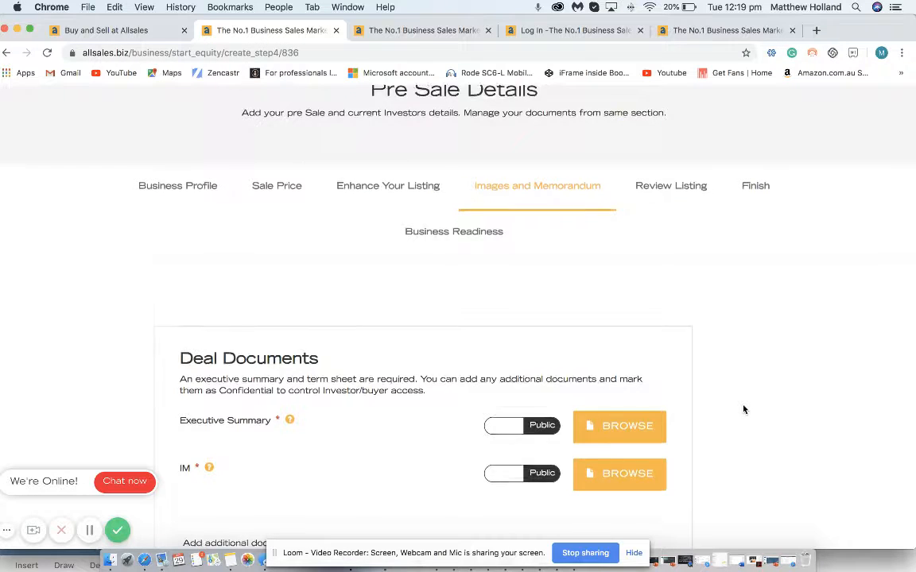
{"action": "scroll", "coordinate": [744, 410], "scroll_direction": "down", "scroll_amount": 3}
{"action": "scroll", "coordinate": [743, 409], "scroll_direction": "up", "scroll_amount": 2}
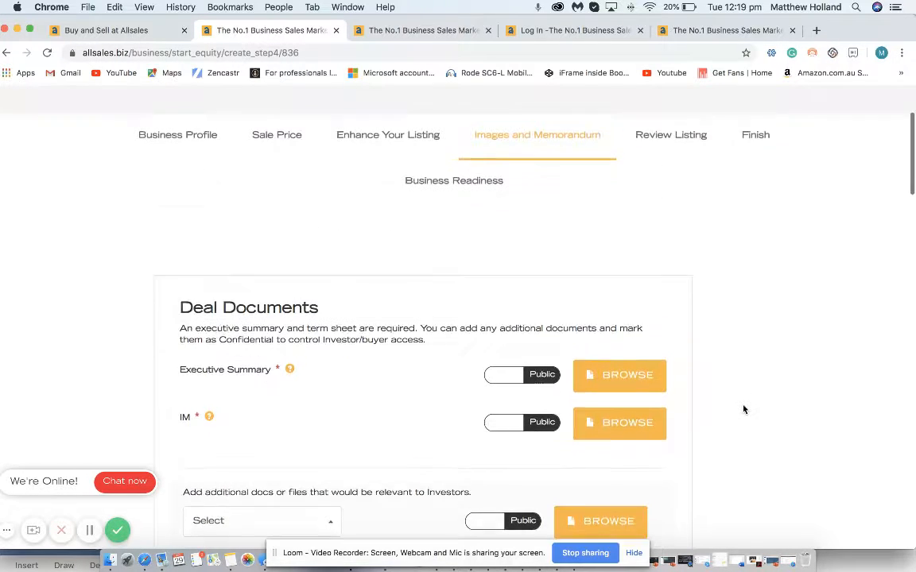
{"action": "left_click", "coordinate": [667, 150]}
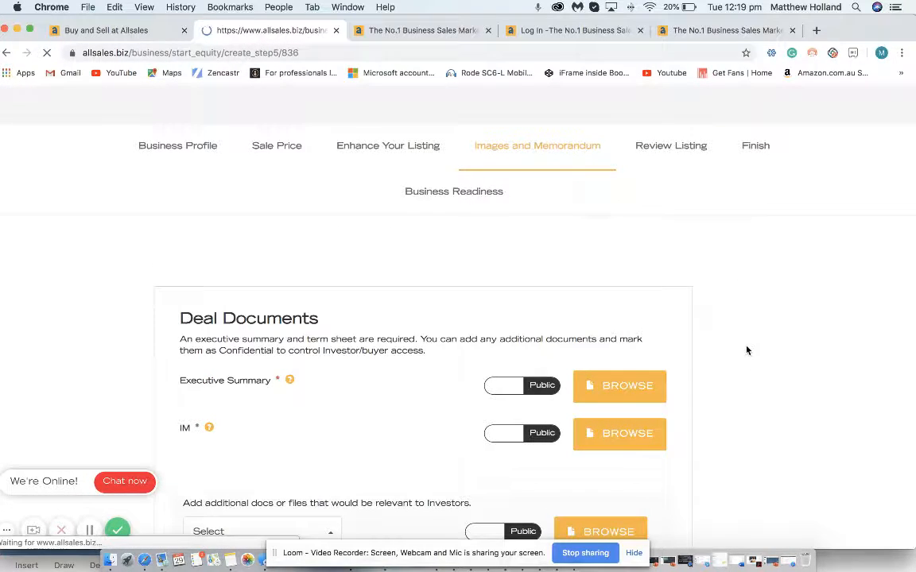
{"action": "scroll", "coordinate": [747, 351], "scroll_direction": "down", "scroll_amount": 4}
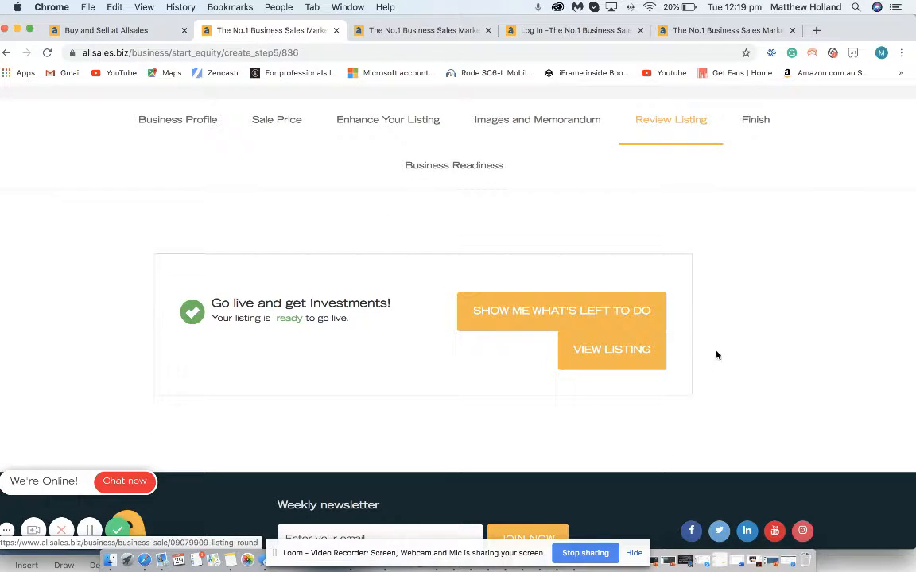
{"action": "scroll", "coordinate": [626, 278], "scroll_direction": "up", "scroll_amount": 1}
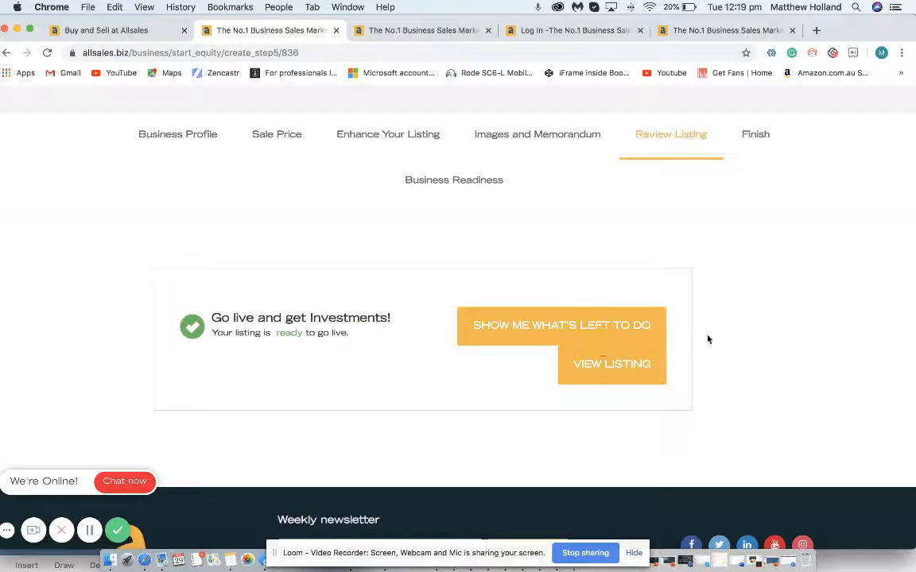
{"action": "scroll", "coordinate": [711, 344], "scroll_direction": "up", "scroll_amount": 2}
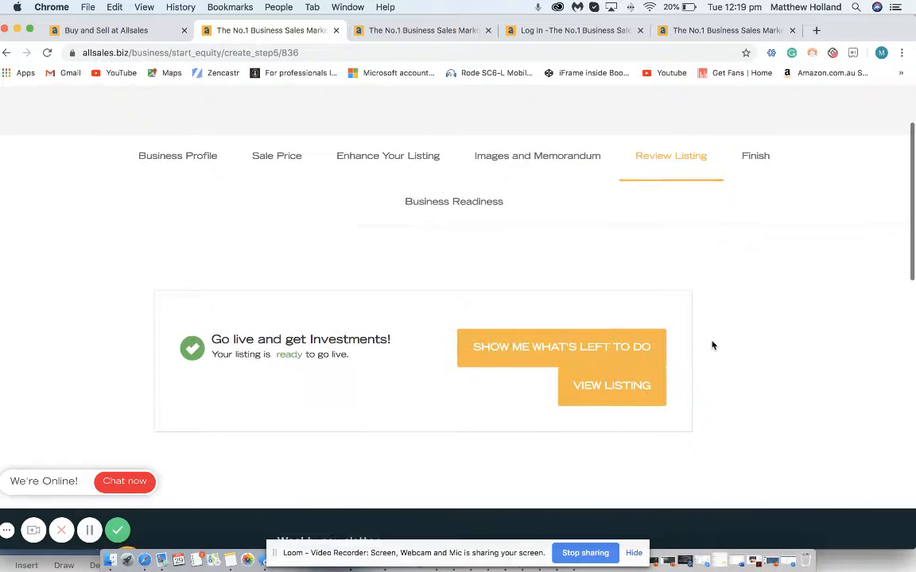
{"action": "scroll", "coordinate": [712, 345], "scroll_direction": "down", "scroll_amount": 1}
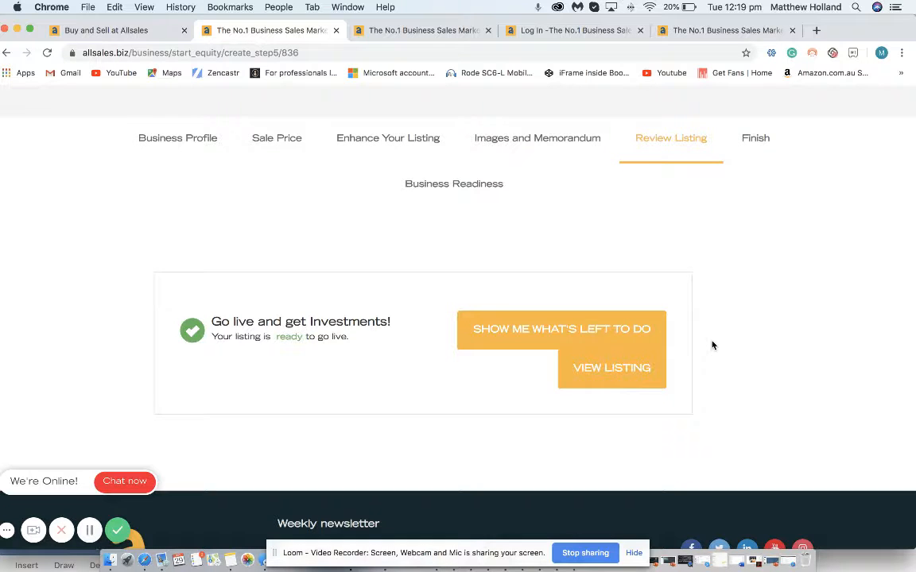
{"action": "scroll", "coordinate": [712, 345], "scroll_direction": "down", "scroll_amount": 1}
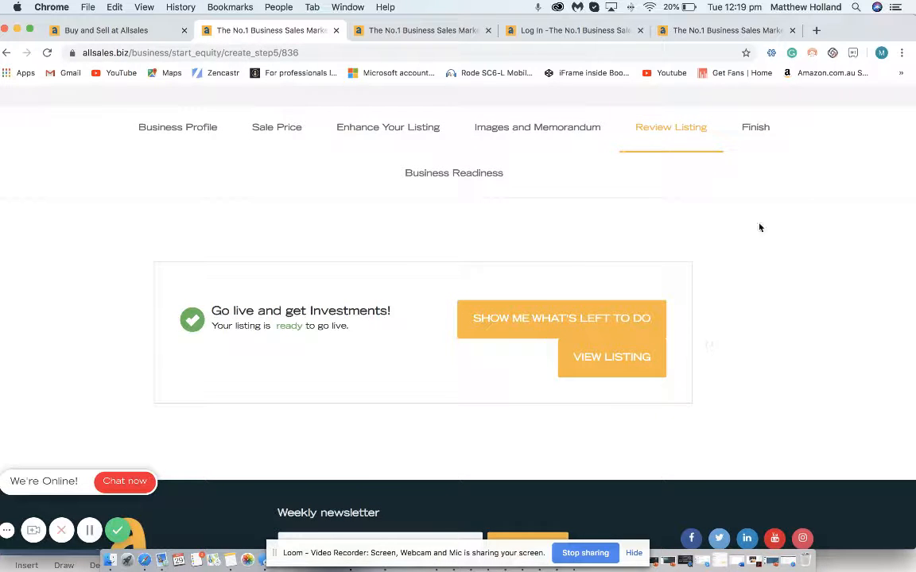
{"action": "mouse_move", "coordinate": [757, 130]}
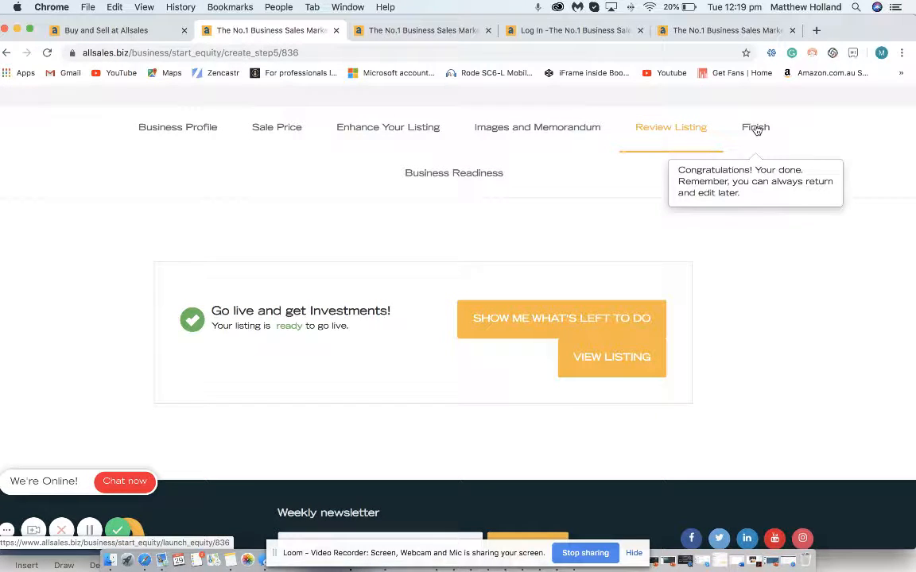
Open the Business Readiness stage and look through its Business Overview and History, Highlights and Awards, and Legal and Insurance sections.
{"action": "left_click", "coordinate": [449, 174]}
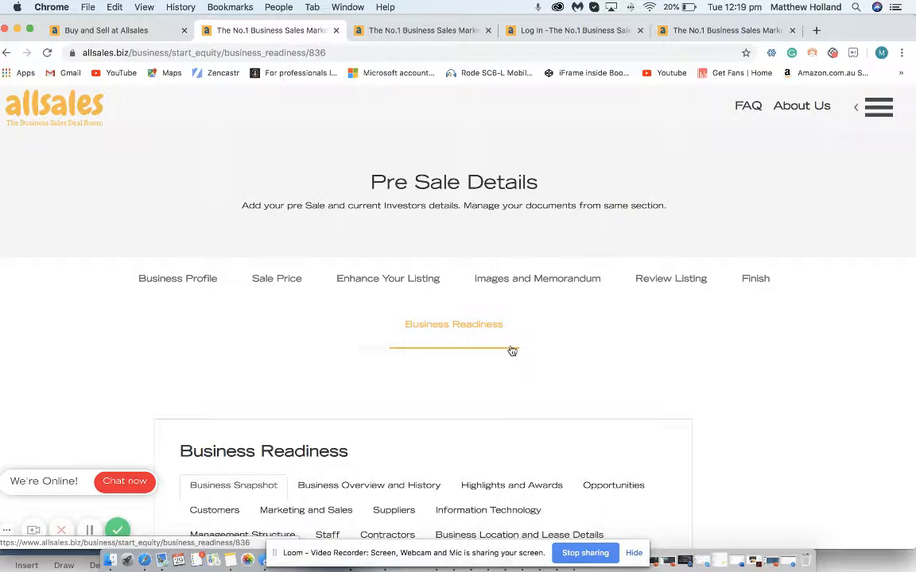
{"action": "scroll", "coordinate": [474, 358], "scroll_direction": "down", "scroll_amount": 3}
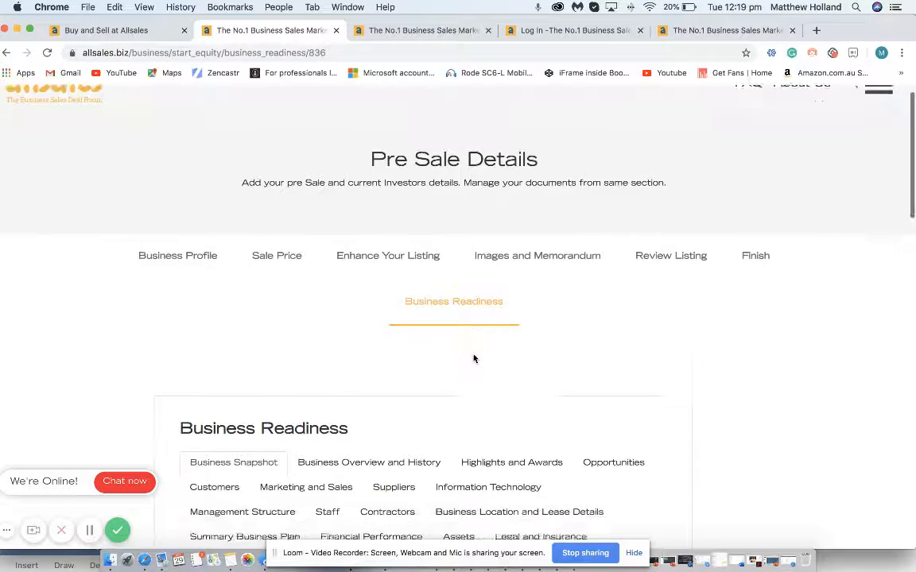
{"action": "left_click", "coordinate": [358, 348]}
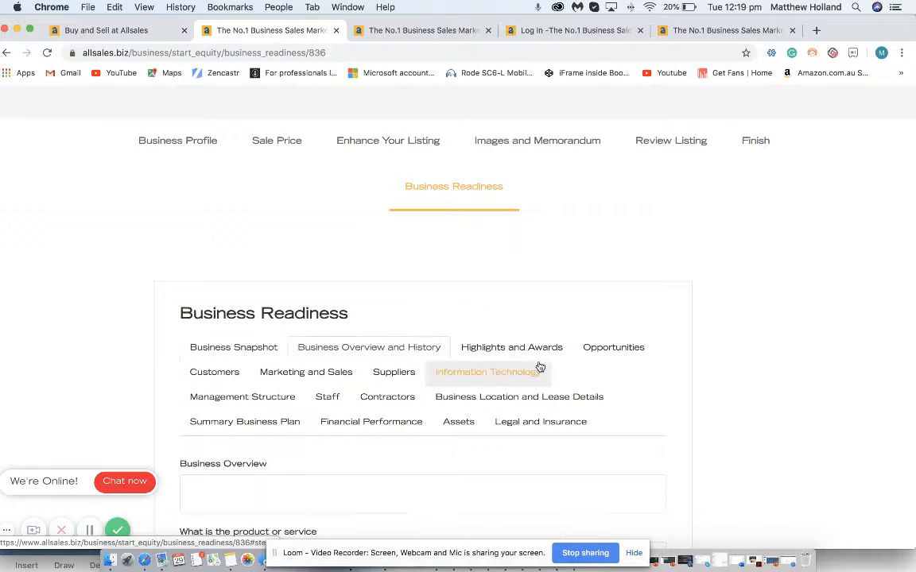
{"action": "left_click", "coordinate": [513, 350]}
{"action": "scroll", "coordinate": [523, 392], "scroll_direction": "down", "scroll_amount": 6}
{"action": "scroll", "coordinate": [523, 393], "scroll_direction": "up", "scroll_amount": 4}
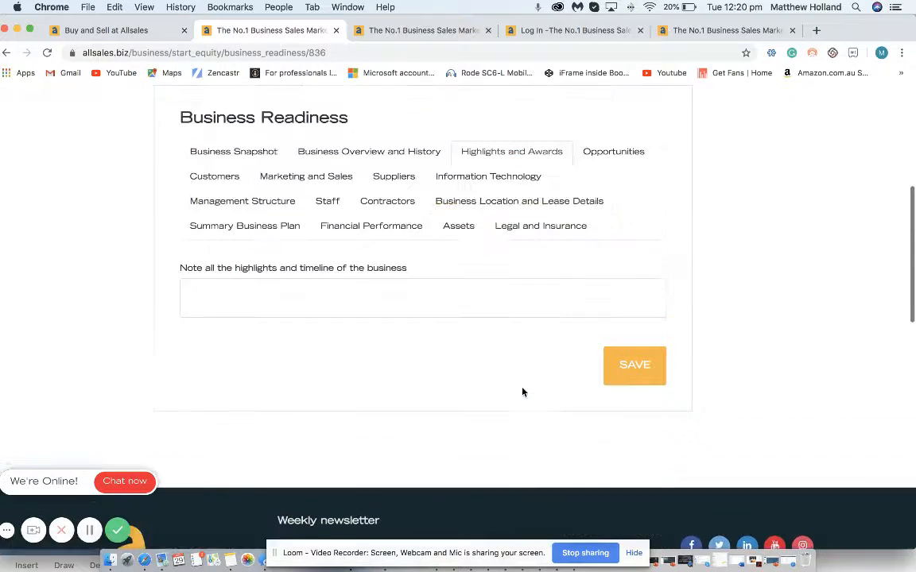
{"action": "left_click", "coordinate": [539, 317]}
{"action": "scroll", "coordinate": [547, 440], "scroll_direction": "up", "scroll_amount": 5}
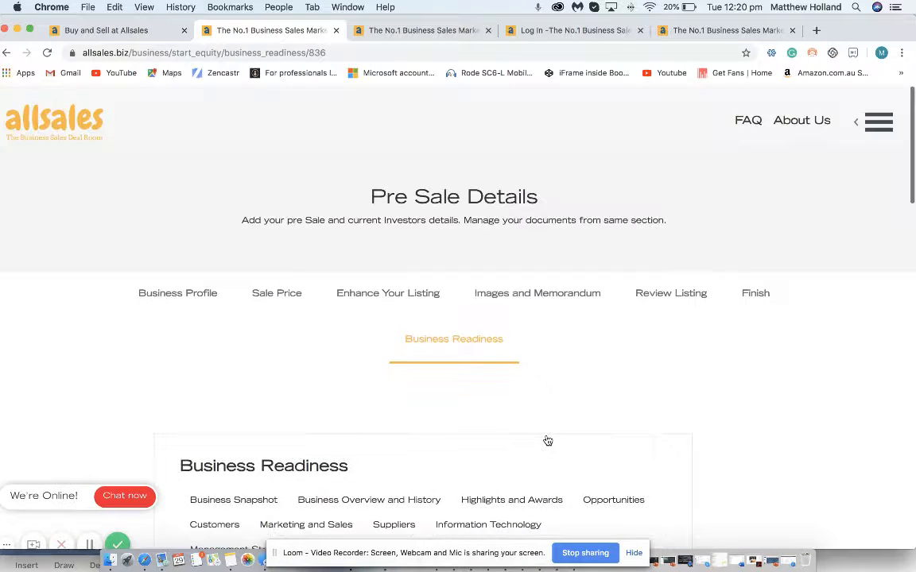